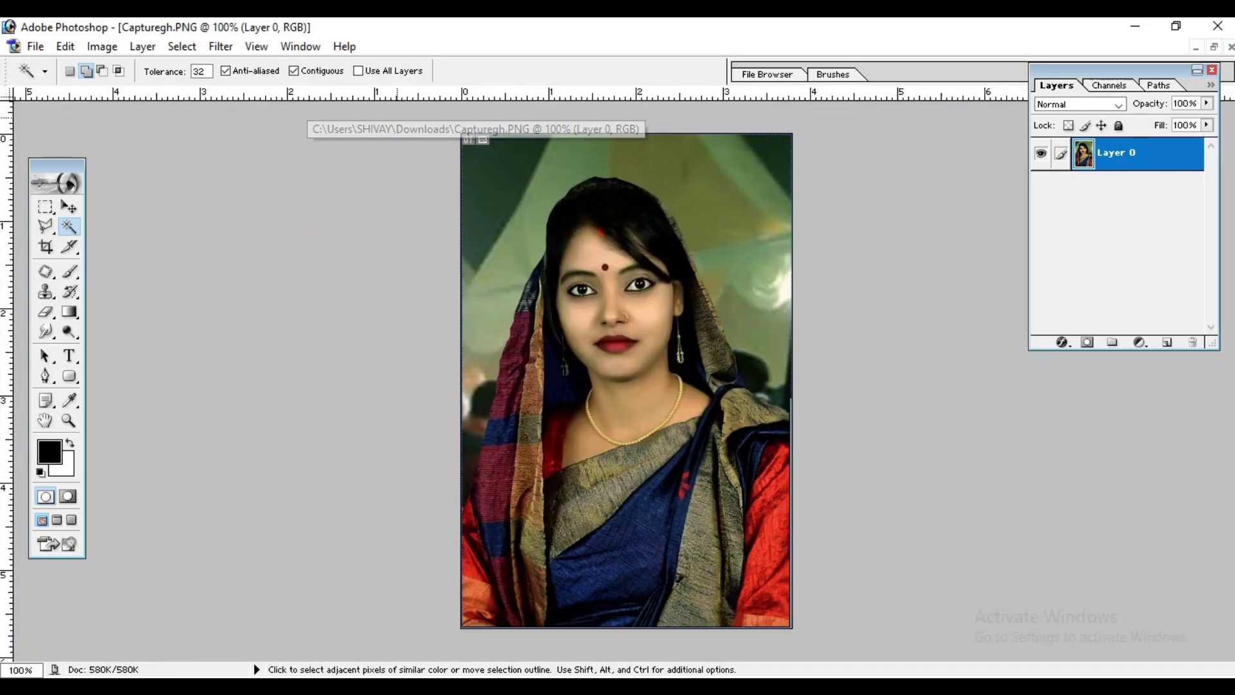
# - Clear the preset crop dimensions and crop the portrait freely to the head and upper body, trimming all four edges
pyautogui.press('c')
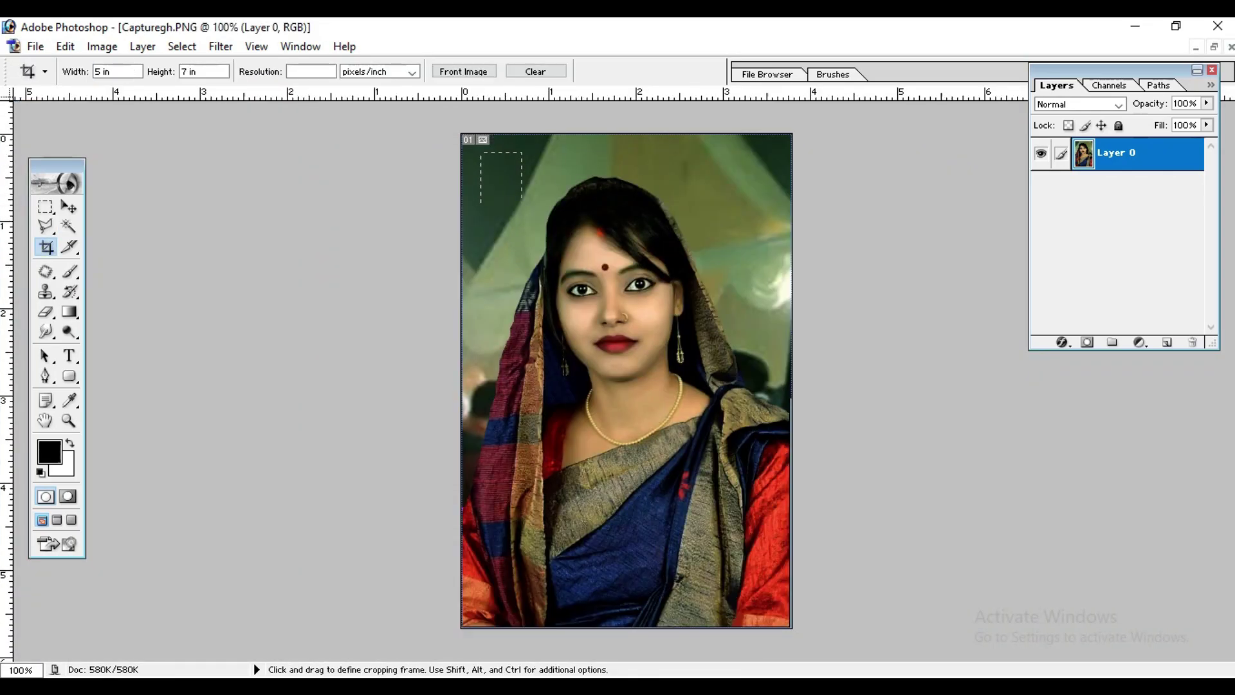
pyautogui.moveTo(483, 152); pyautogui.dragTo(695, 409)
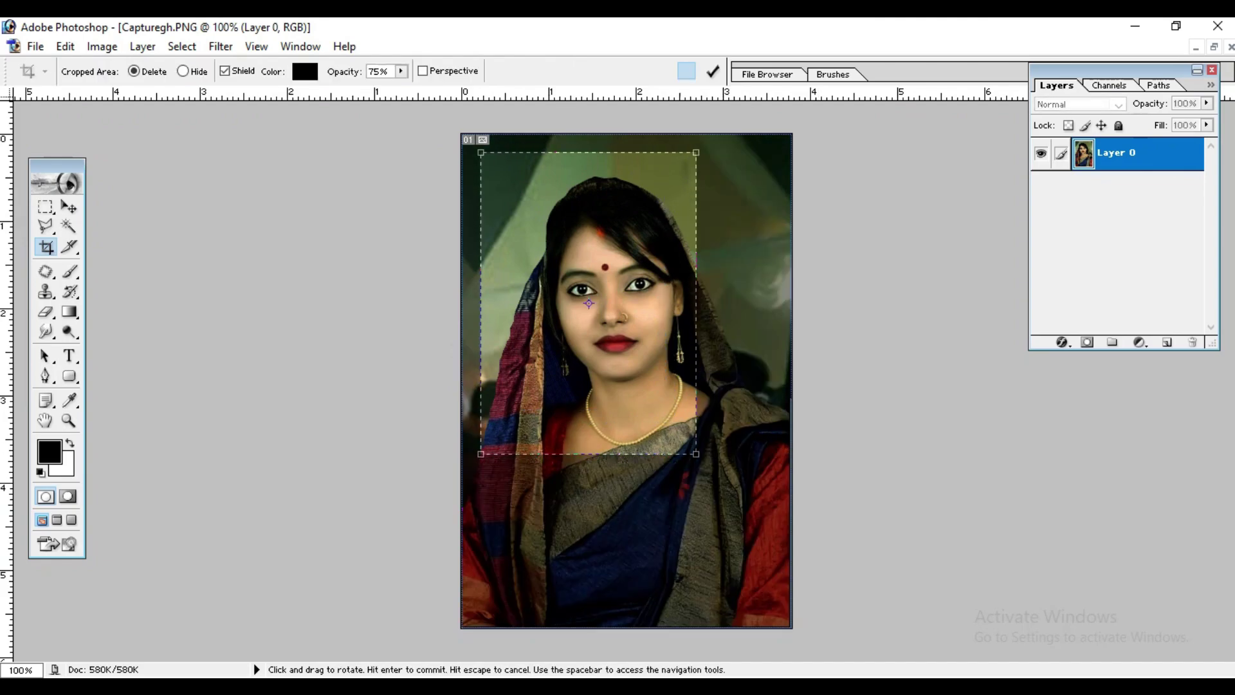
pyautogui.press('Escape')
pyautogui.press('Tab')
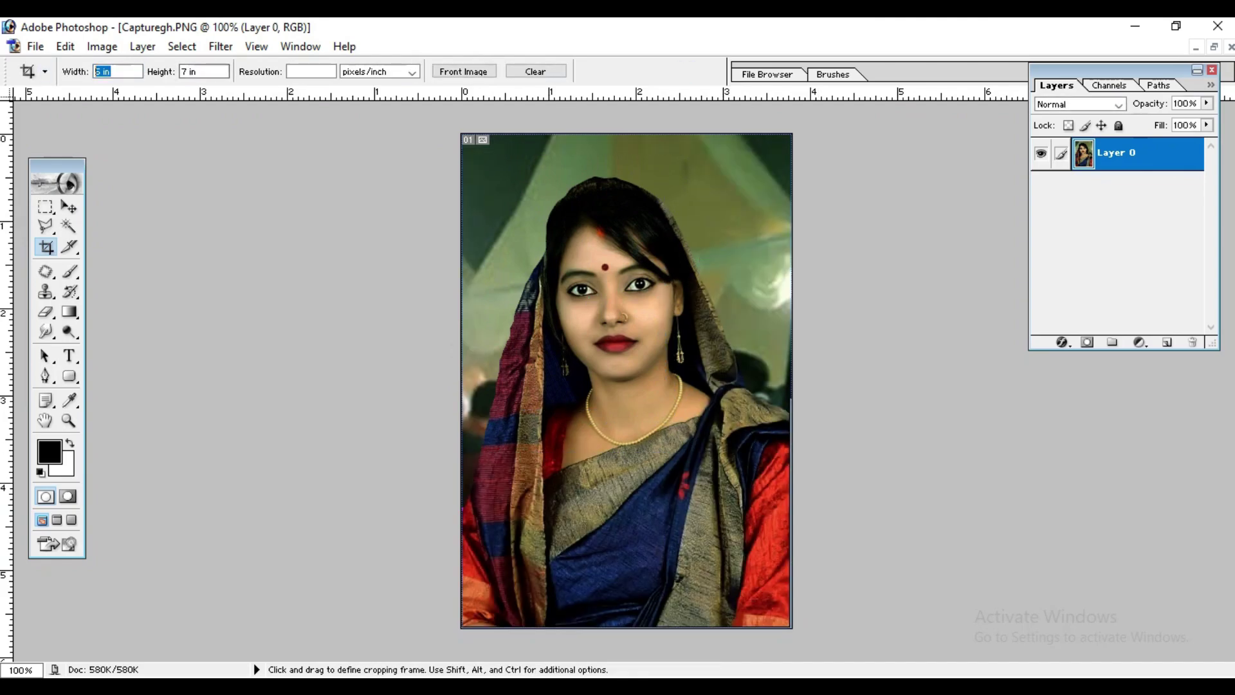
pyautogui.click(535, 72)
pyautogui.moveTo(566, 231); pyautogui.dragTo(781, 507)
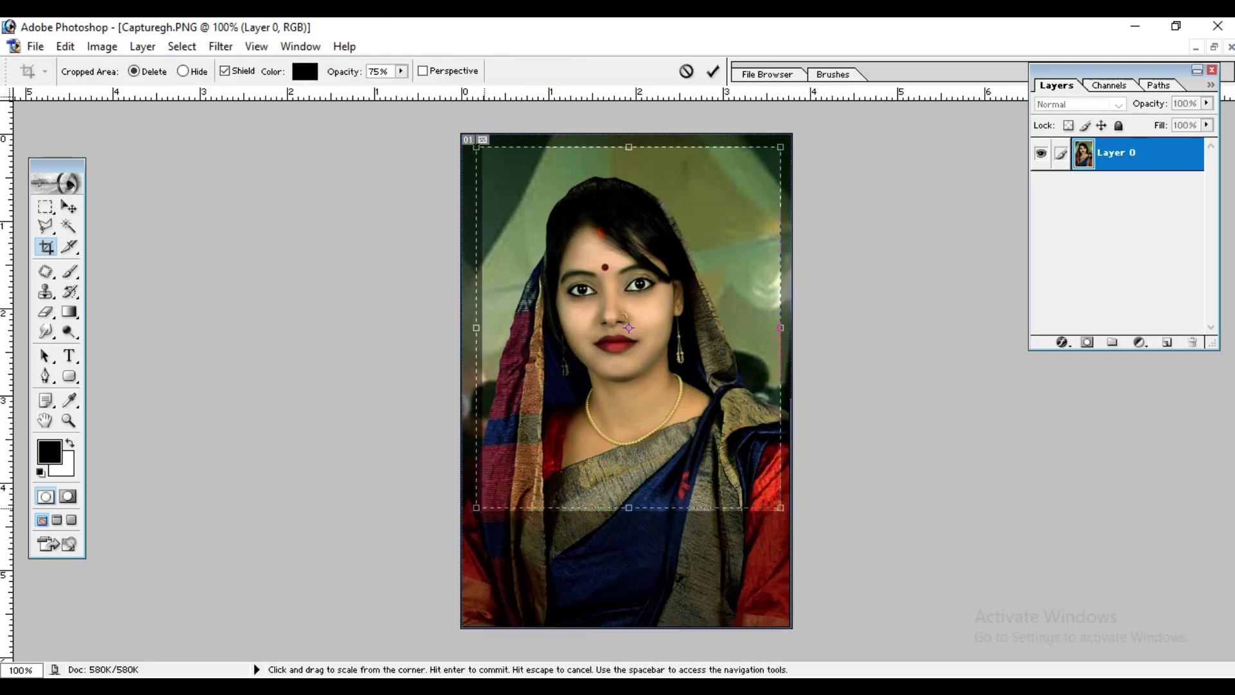
pyautogui.moveTo(476, 508); pyautogui.dragTo(474, 510)
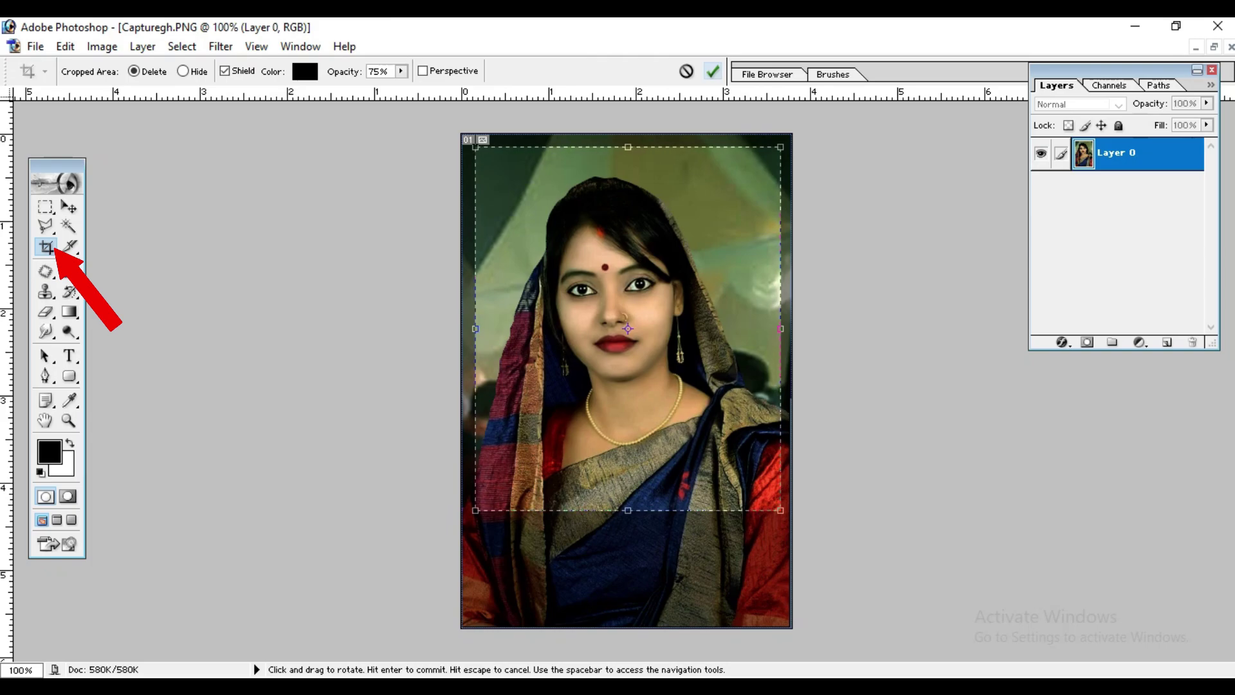
pyautogui.press('Return')
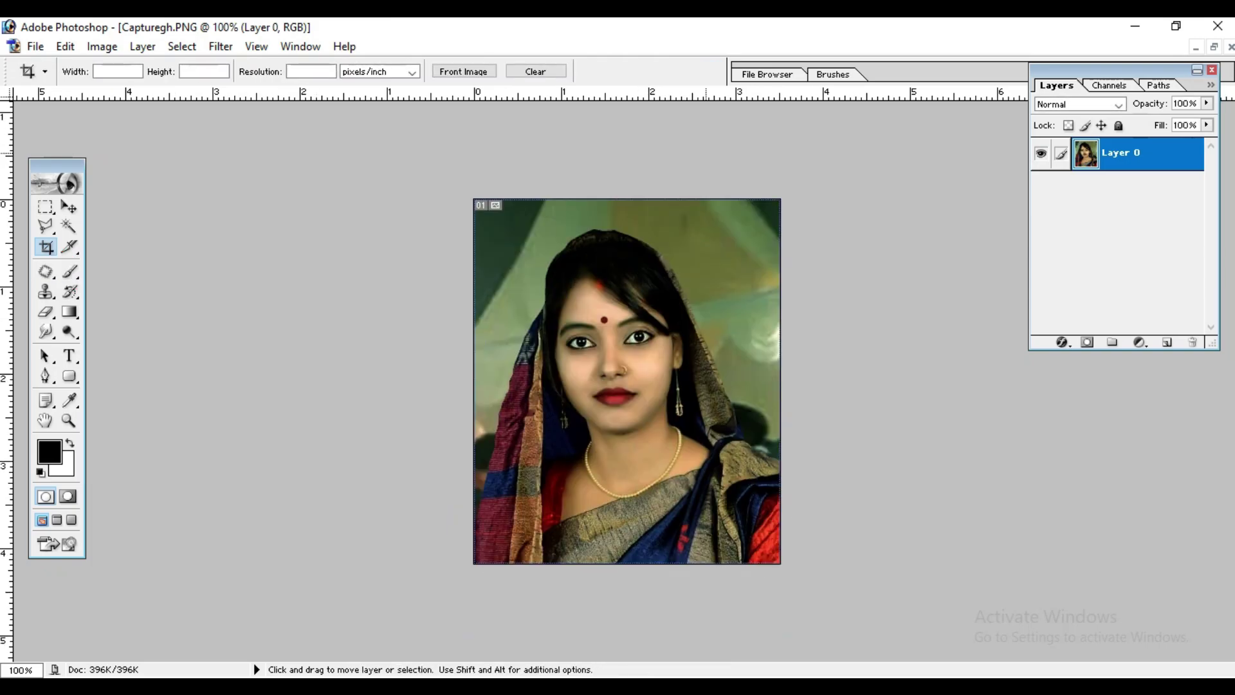
# - Examine the cropped portrait's face up close at 300%, then return to the full 100% view
pyautogui.hotkey('ctrl', '+')
pyautogui.hotkey('ctrl', '+')
pyautogui.scroll(3, 618, 373)
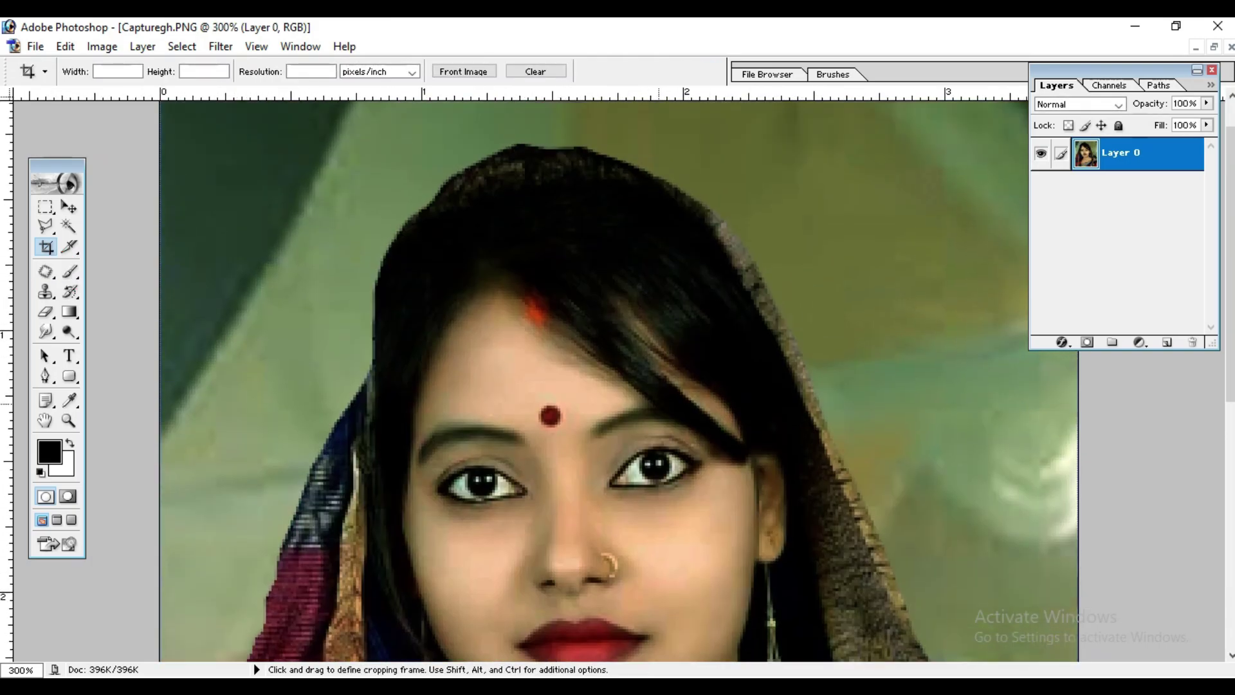
pyautogui.hotkey('ctrl', '-')
pyautogui.hotkey('ctrl', '-')
pyautogui.hotkey('ctrl', '-')
pyautogui.hotkey('ctrl', '+')
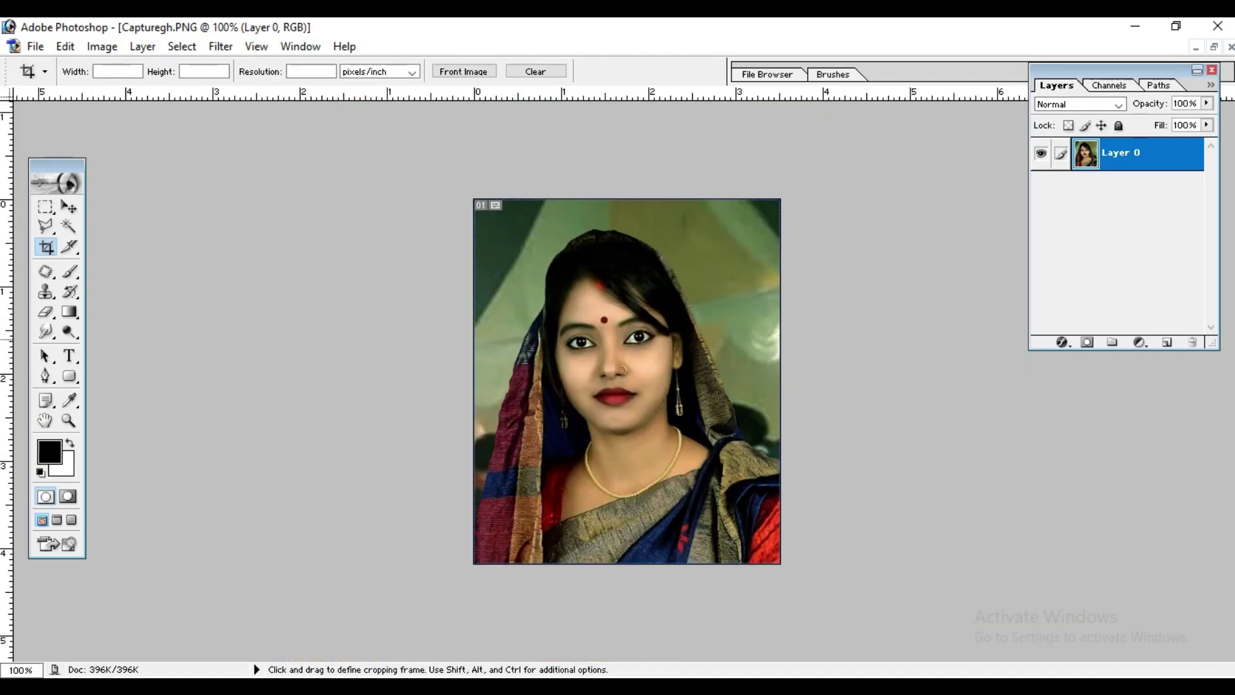
# - Add a Color Balance adjustment layer with midtone color levels of +98 red, +70 green and +100 blue
pyautogui.click(1140, 342)
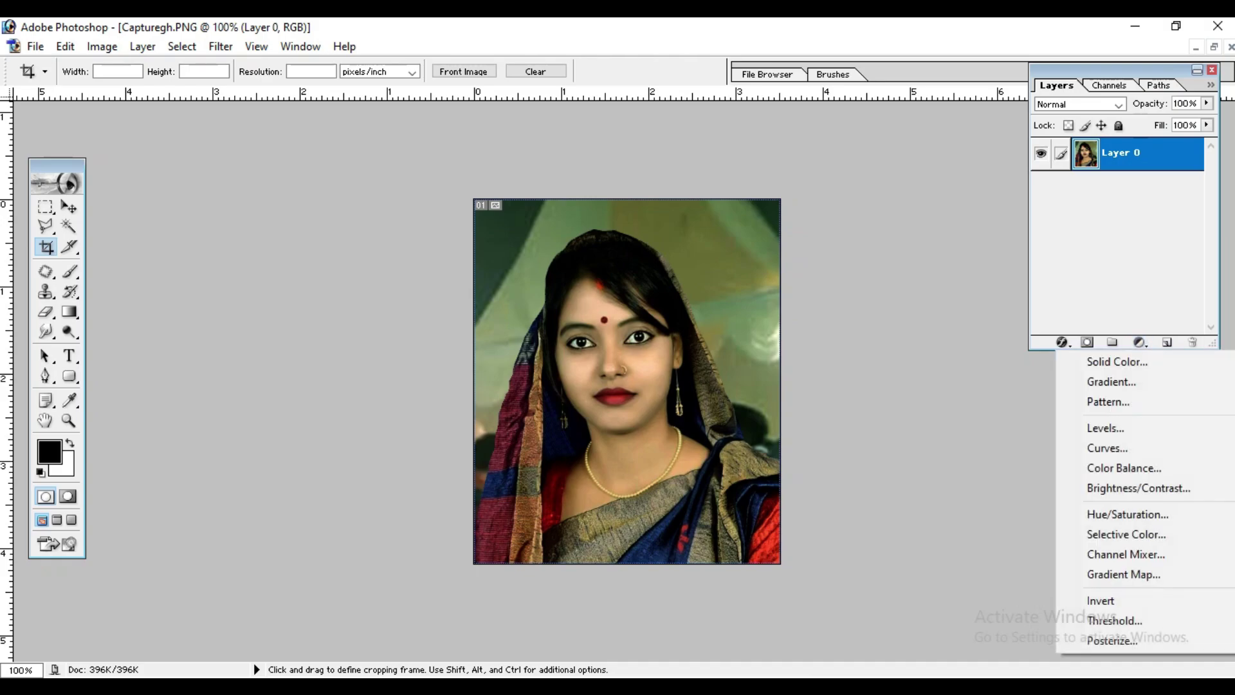
pyautogui.click(1124, 468)
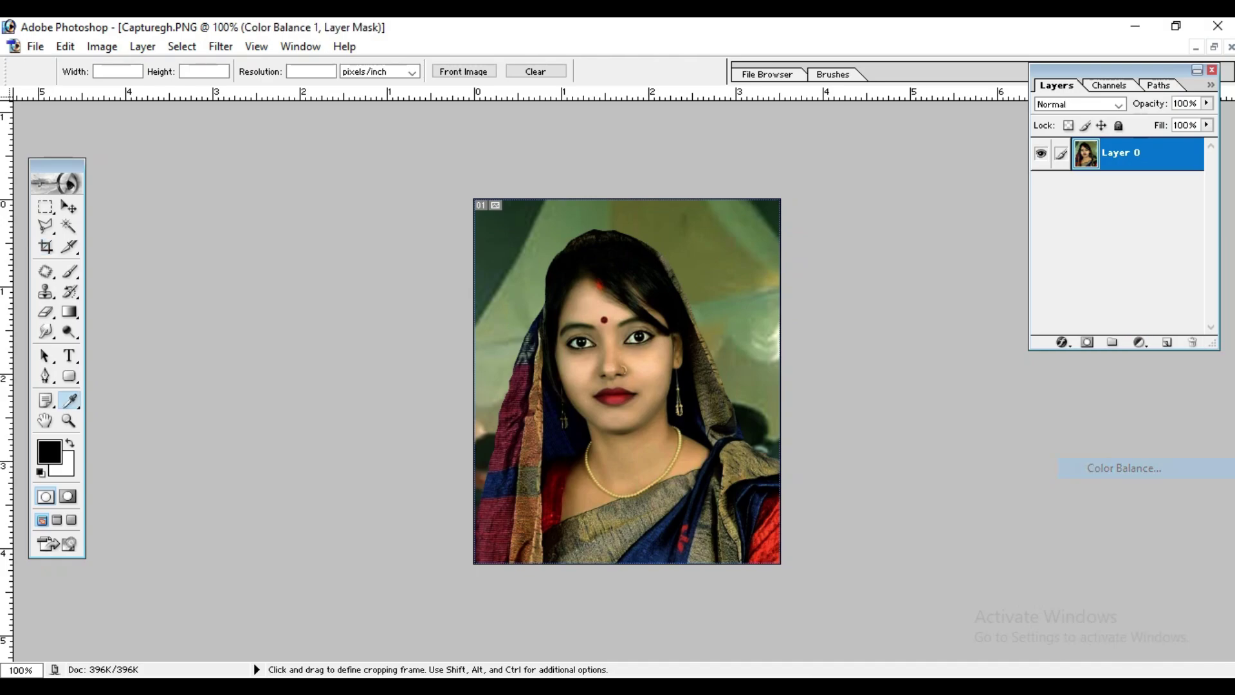
pyautogui.moveTo(909, 230); pyautogui.dragTo(211, 241)
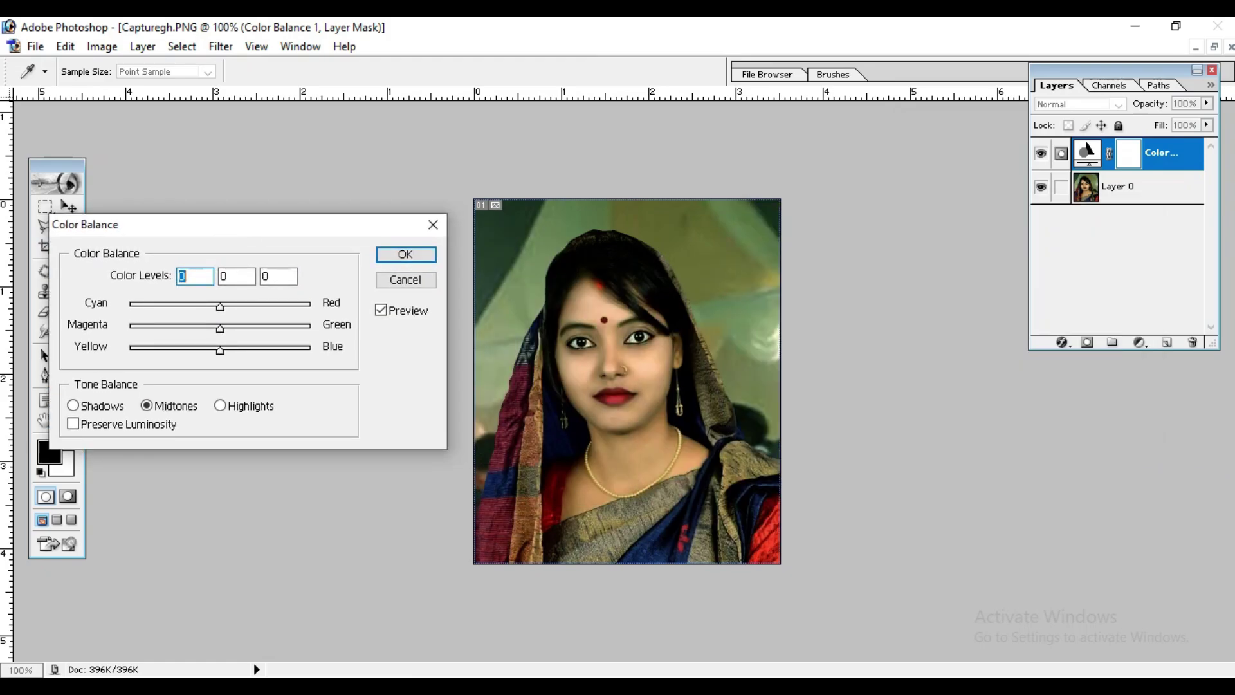
pyautogui.moveTo(220, 307); pyautogui.dragTo(309, 307)
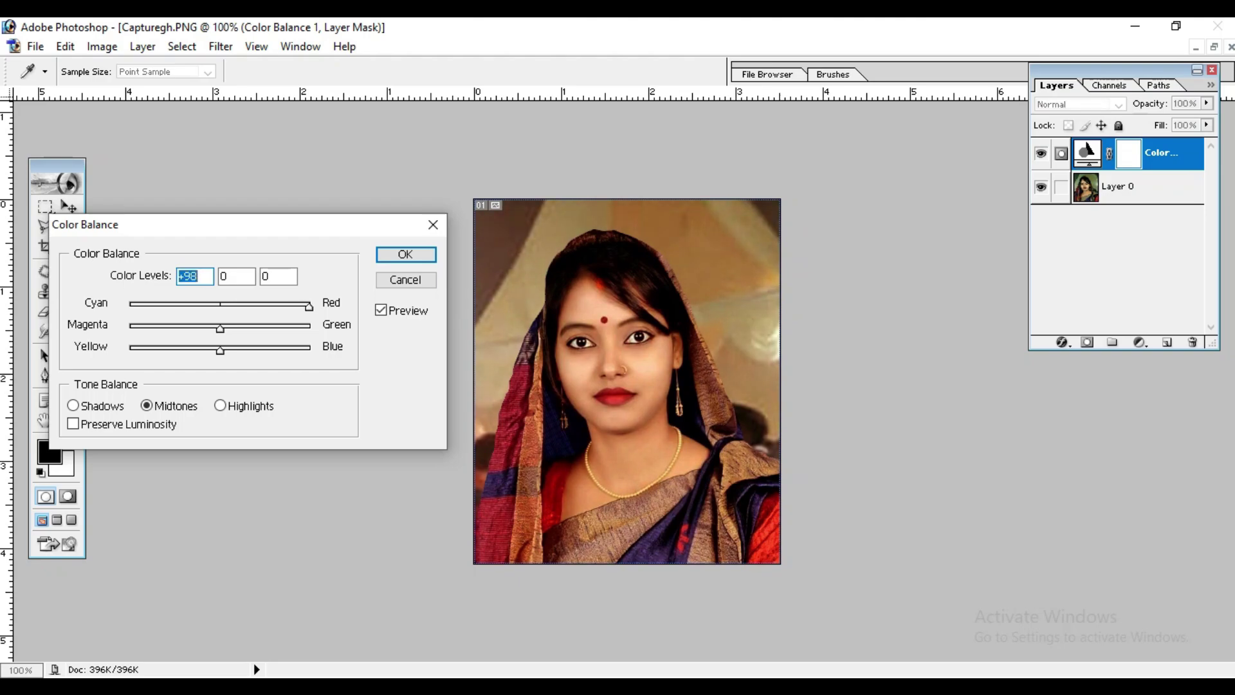
pyautogui.moveTo(220, 351); pyautogui.dragTo(310, 351)
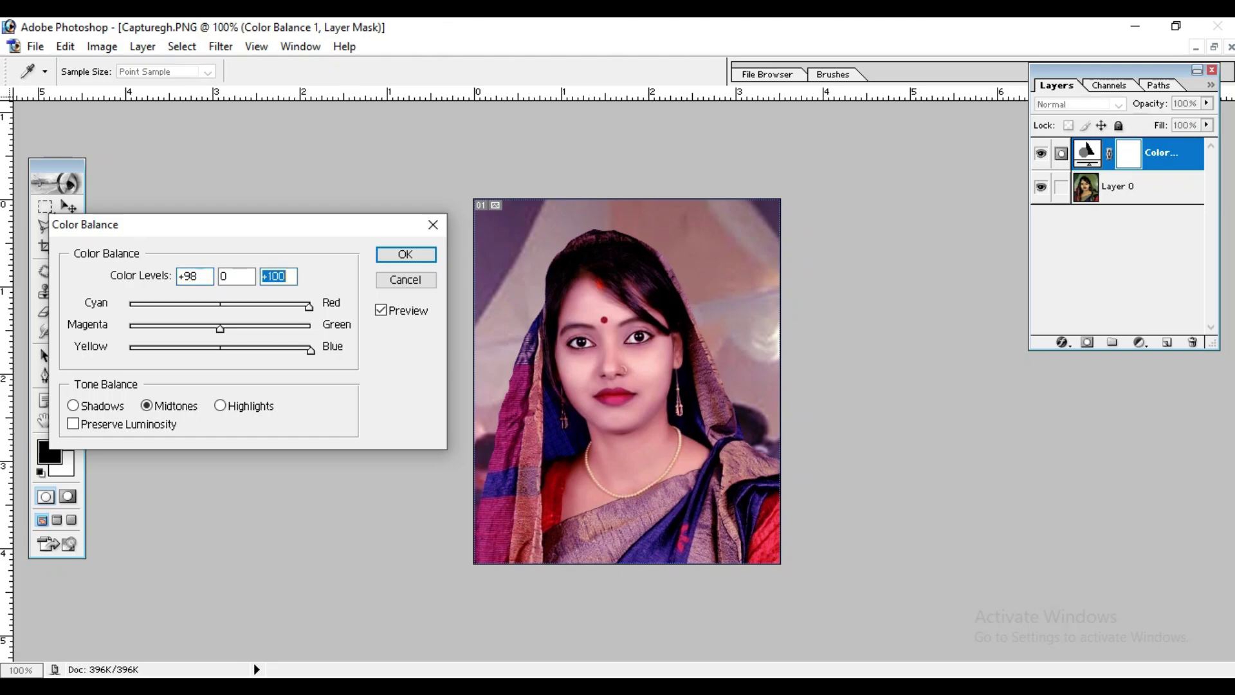
pyautogui.moveTo(220, 329); pyautogui.dragTo(285, 329)
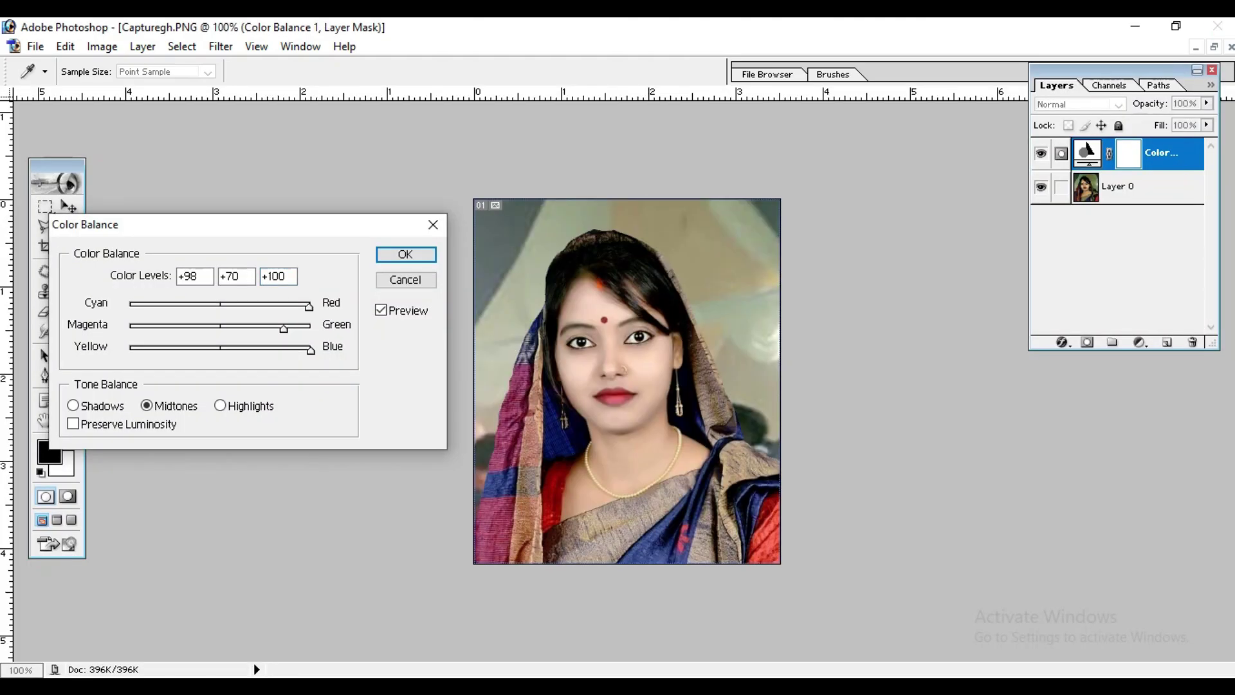
pyautogui.moveTo(284, 328)
pyautogui.mouseDown()
pyautogui.moveTo(297, 329)
pyautogui.moveTo(283, 328)
pyautogui.mouseUp()
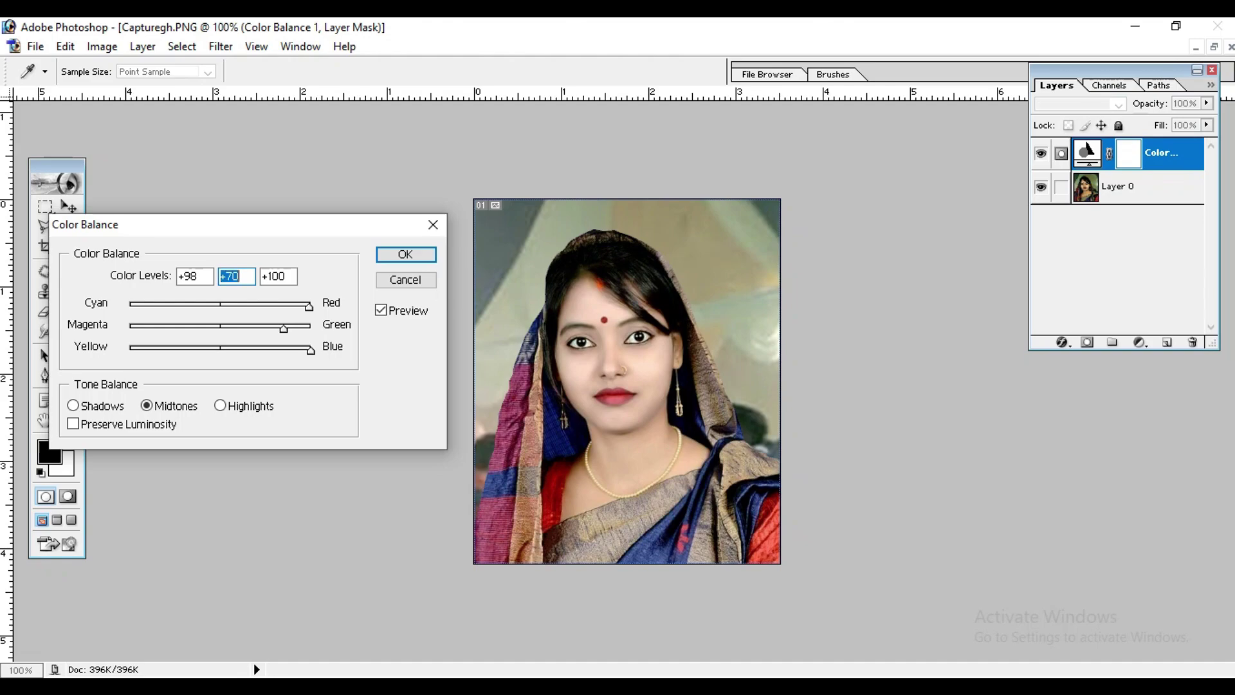
pyautogui.press('Return')
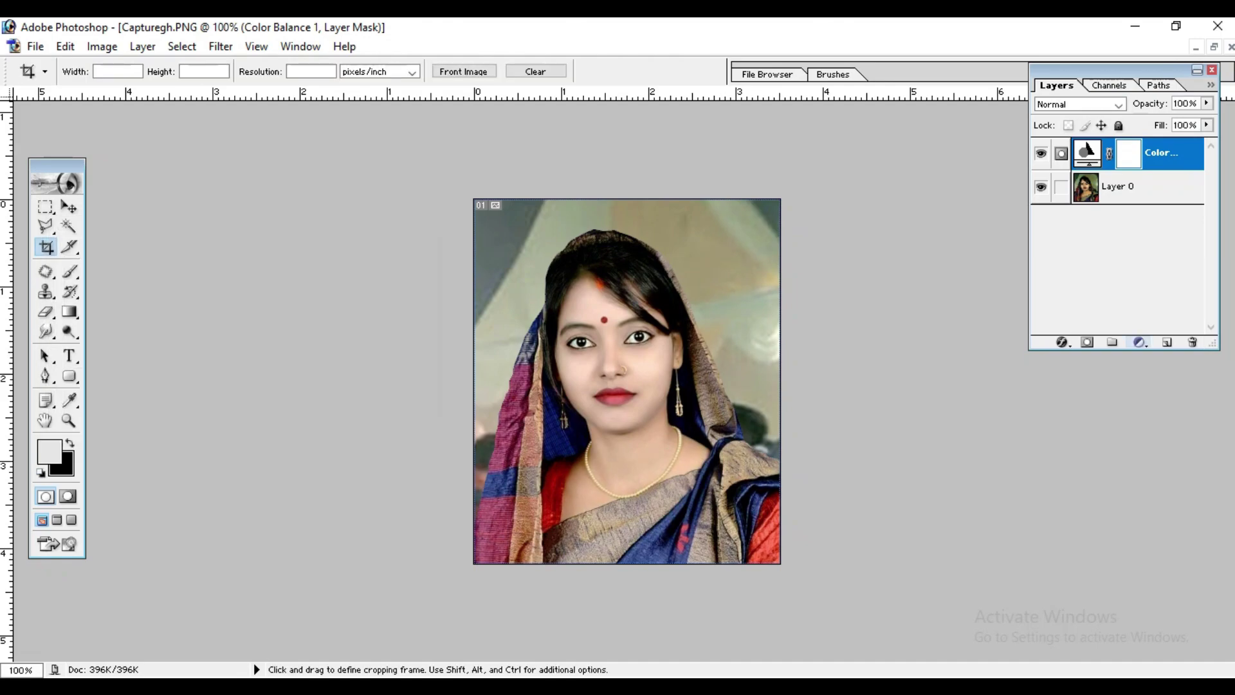
# - Add a Levels adjustment layer with the black input level at 12 and midtones at 1.00
pyautogui.click(1139, 342)
pyautogui.click(1105, 428)
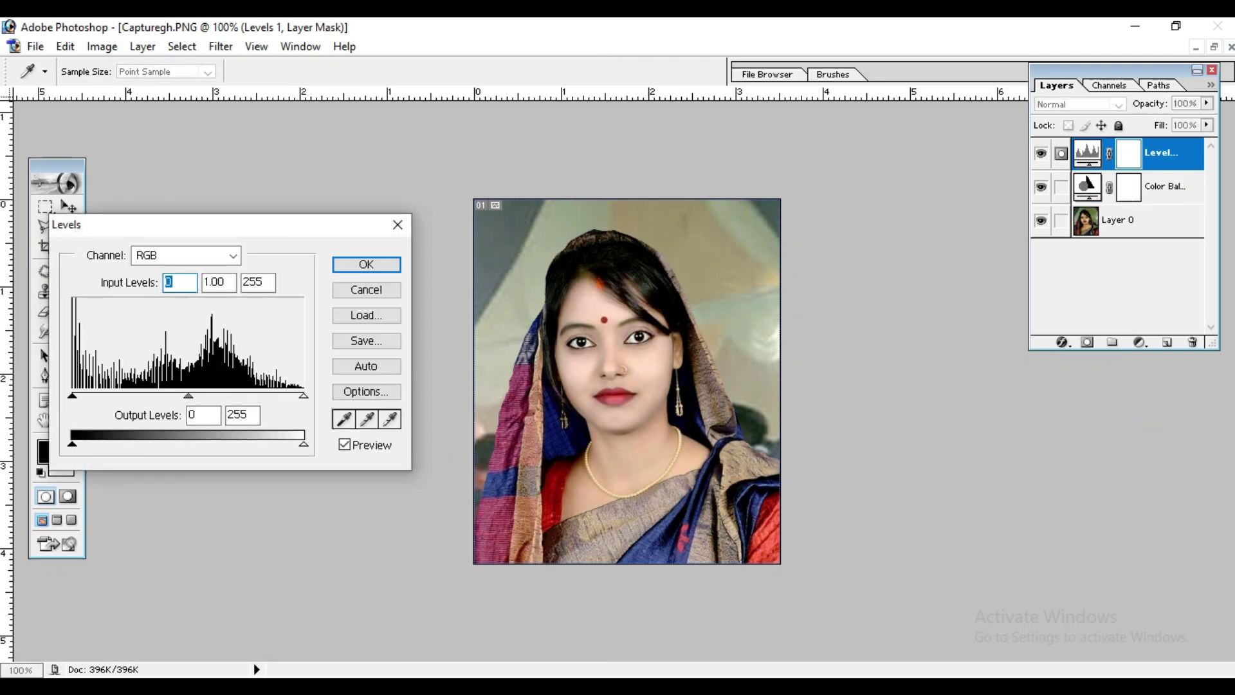
pyautogui.write('12')
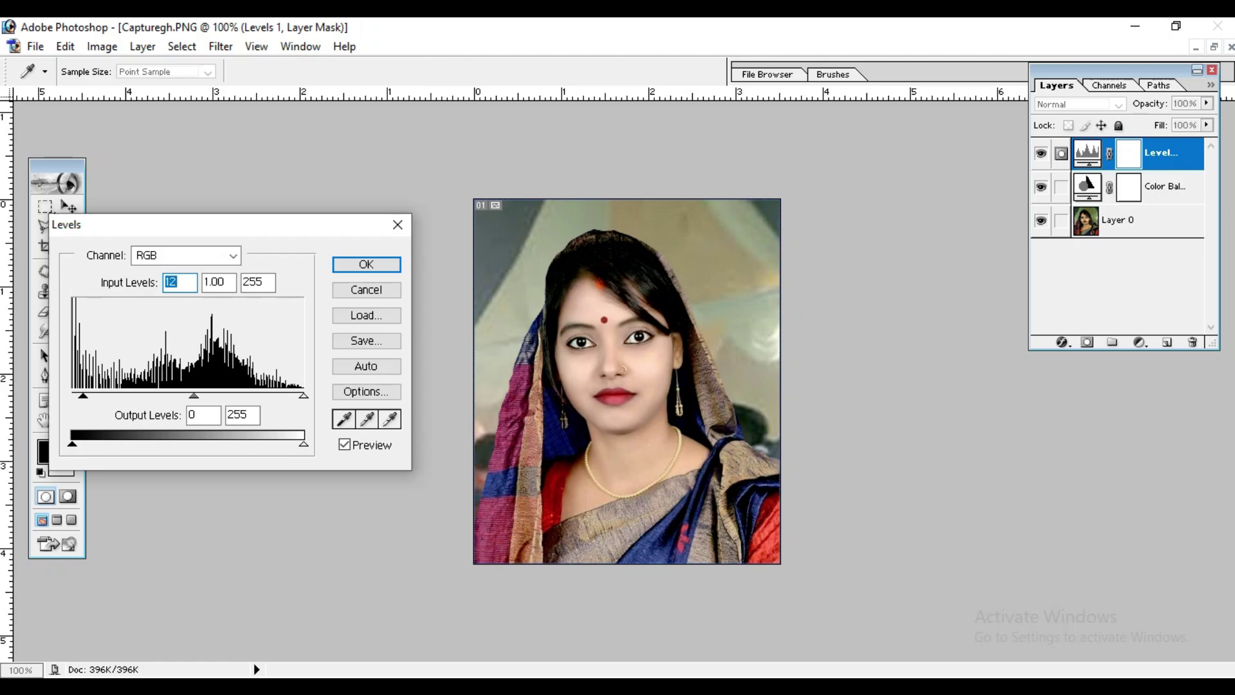
pyautogui.press('Tab')
pyautogui.press('Tab')
pyautogui.moveTo(194, 395); pyautogui.dragTo(193, 396)
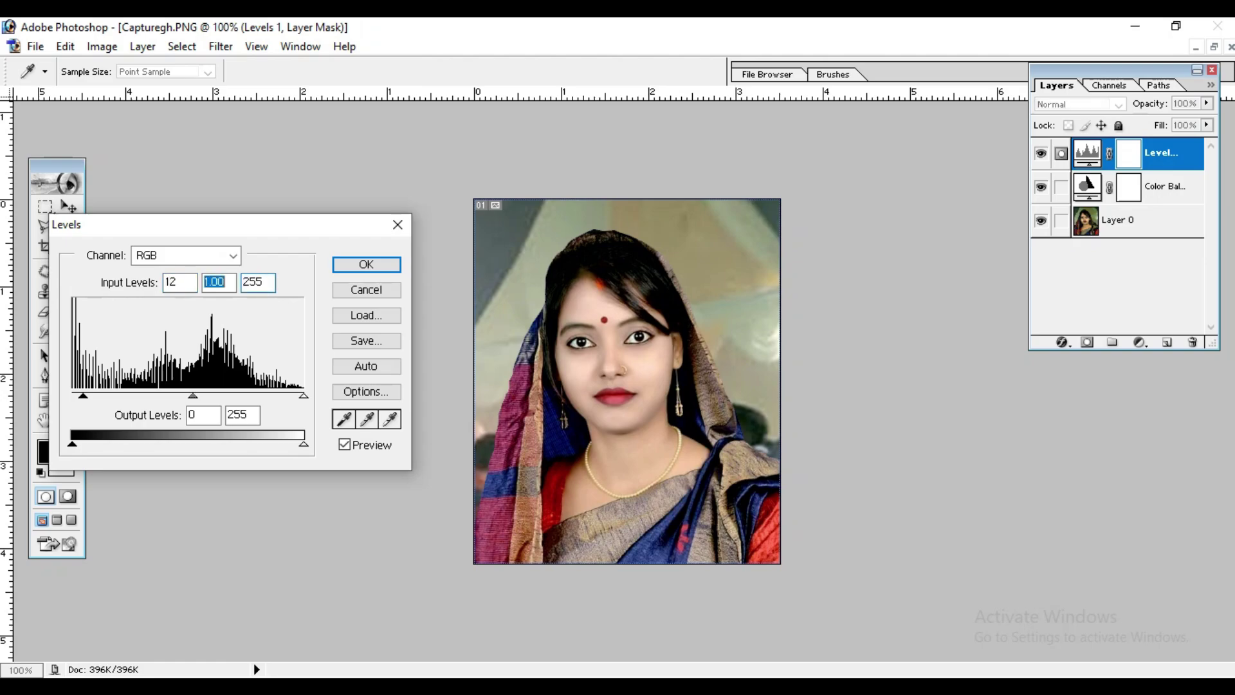
pyautogui.press('Return')
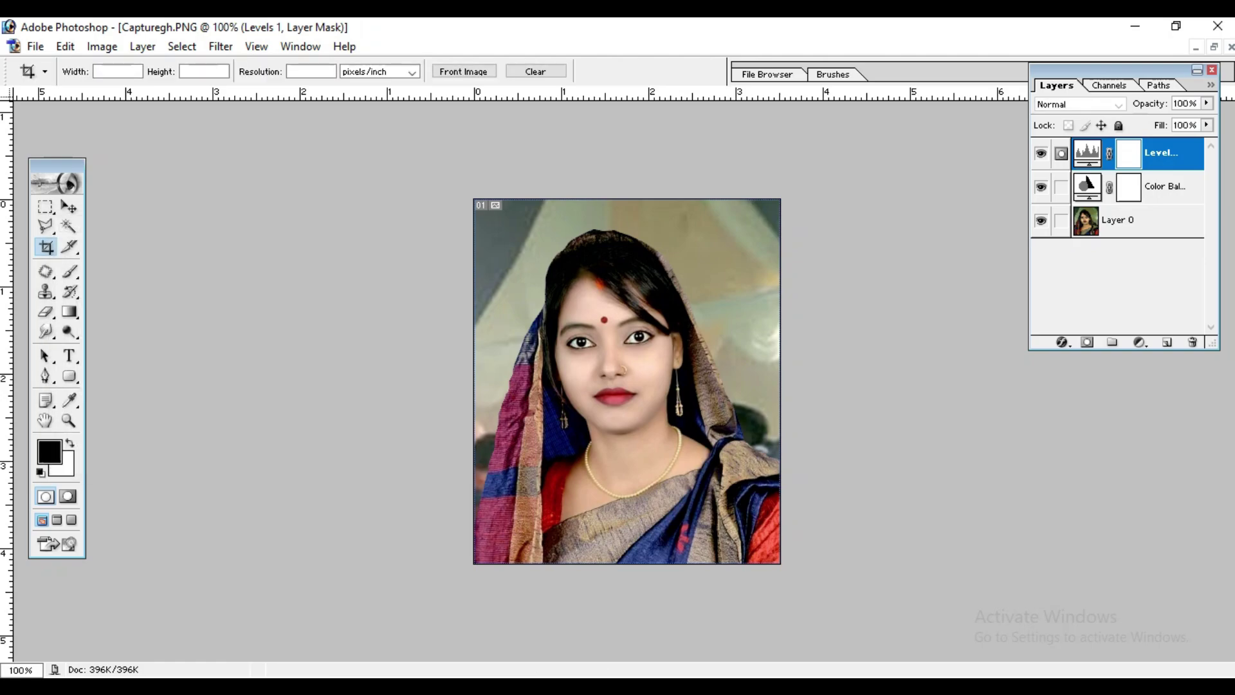
# - Flatten the image, combining the Levels and Color Balance adjustments with the photo layer
pyautogui.hotkey('alt', '[')
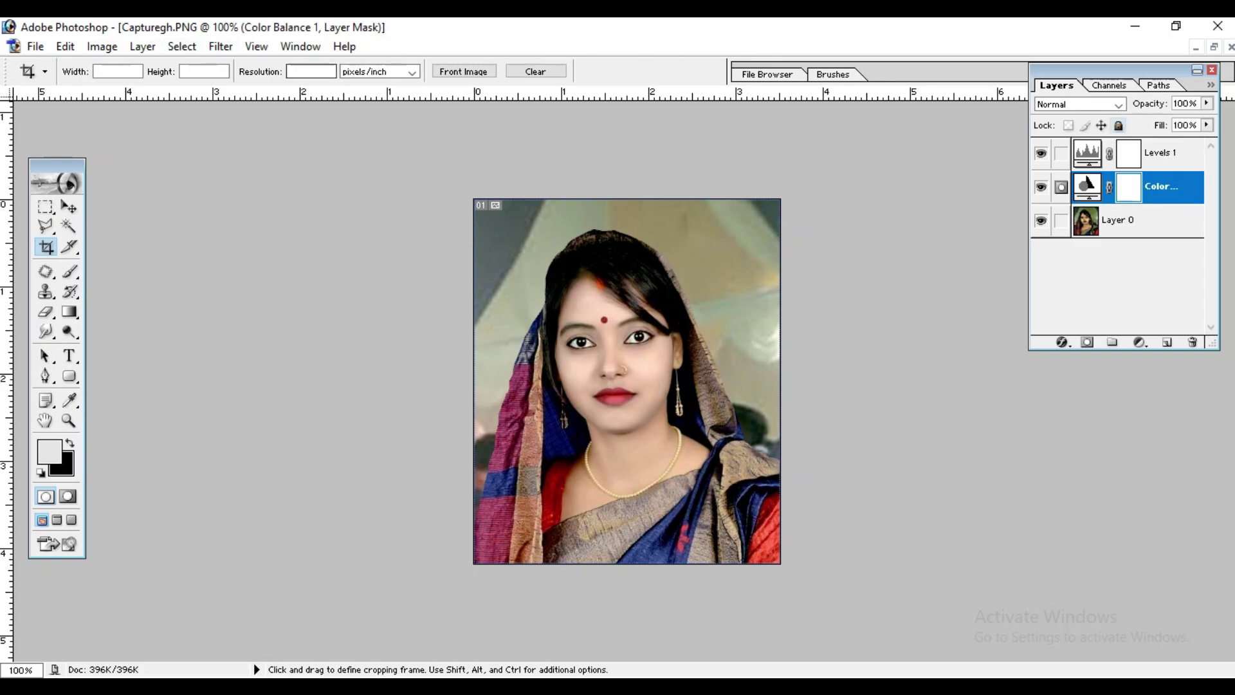
pyautogui.hotkey('alt', ']')
pyautogui.press('Left')
pyautogui.press('Down')
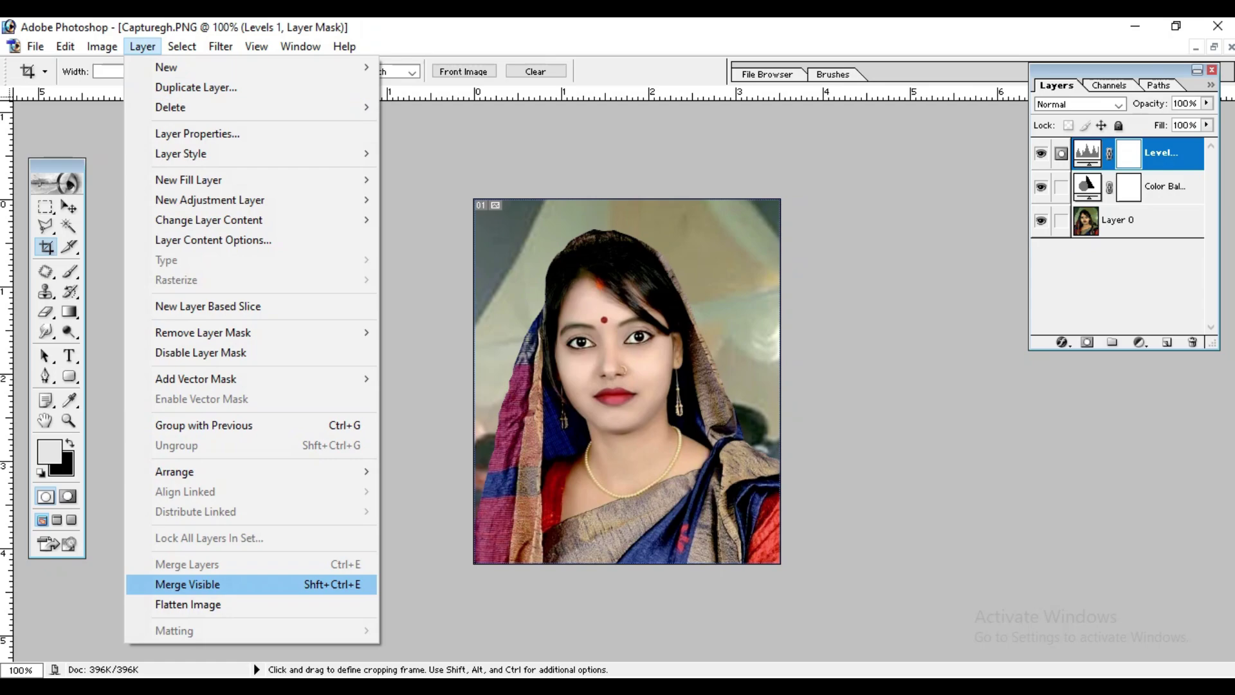
pyautogui.press('Down')
pyautogui.press('Return')
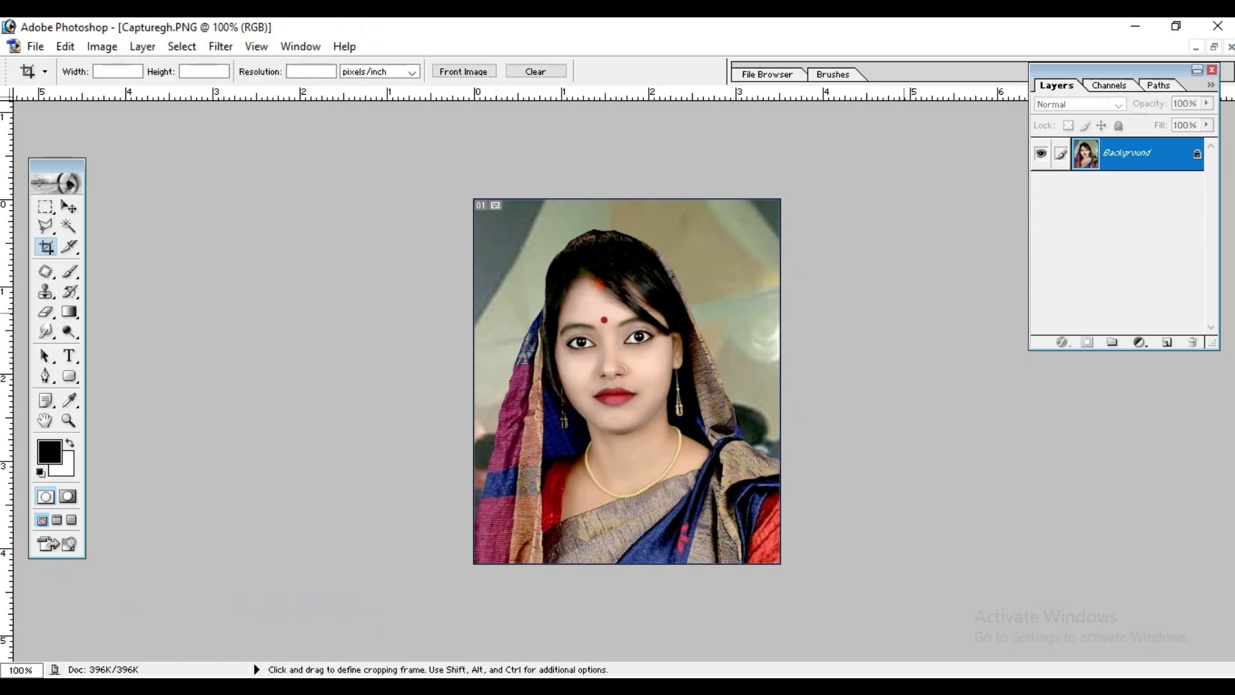
# - Inspect the facial details and skin tones of the flattened portrait at high magnification and at full view
pyautogui.hotkey('ctrl', '+')
pyautogui.hotkey('ctrl', '+')
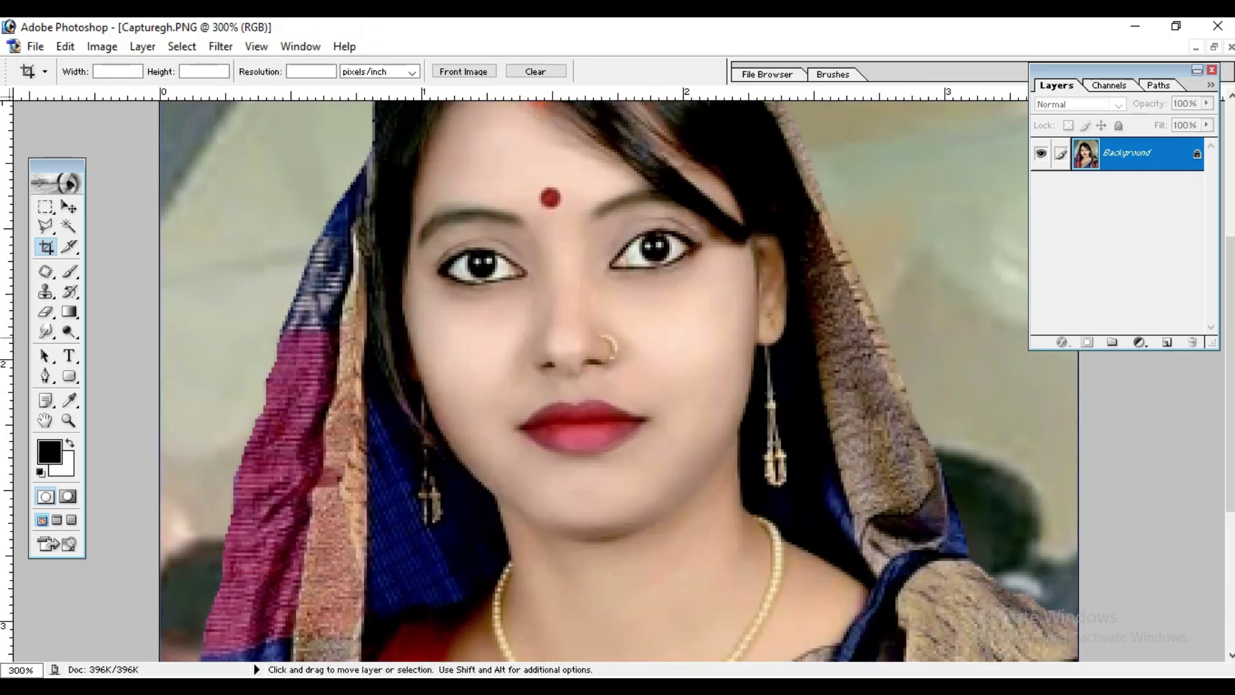
pyautogui.hotkey('ctrl', '-')
pyautogui.hotkey('ctrl', '-')
pyautogui.hotkey('ctrl', '-')
pyautogui.hotkey('ctrl', '-')
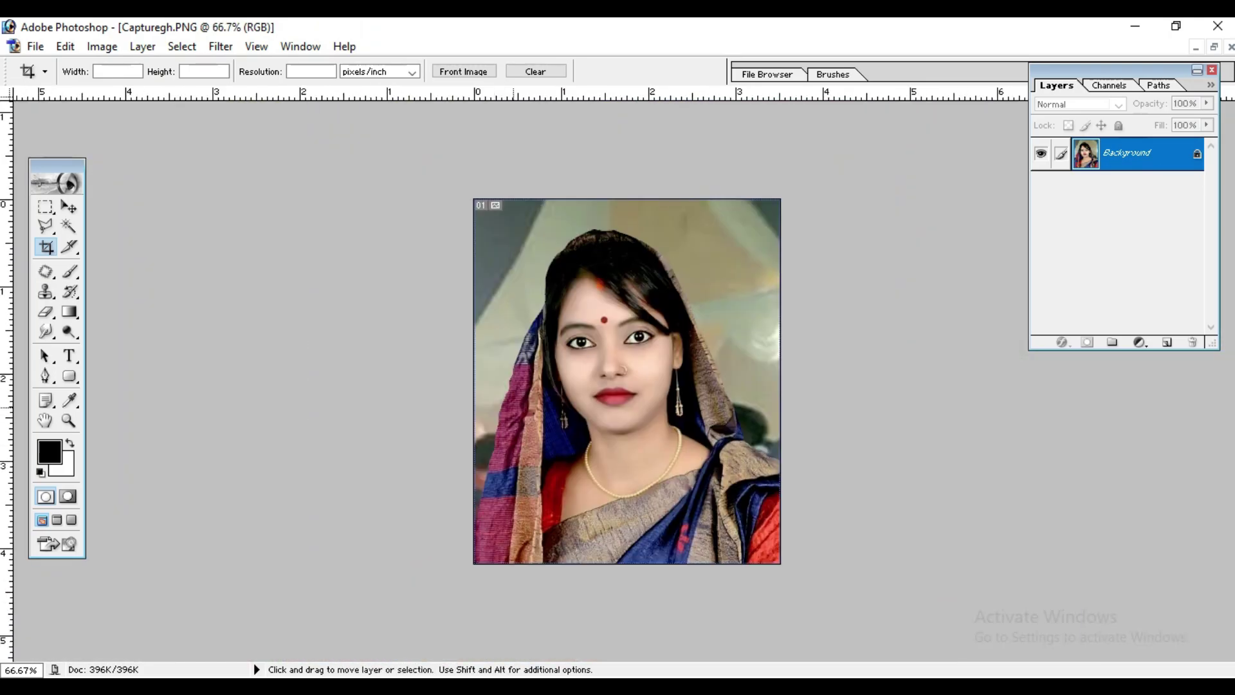
pyautogui.hotkey('ctrl', '+')
pyautogui.hotkey('ctrl', '+')
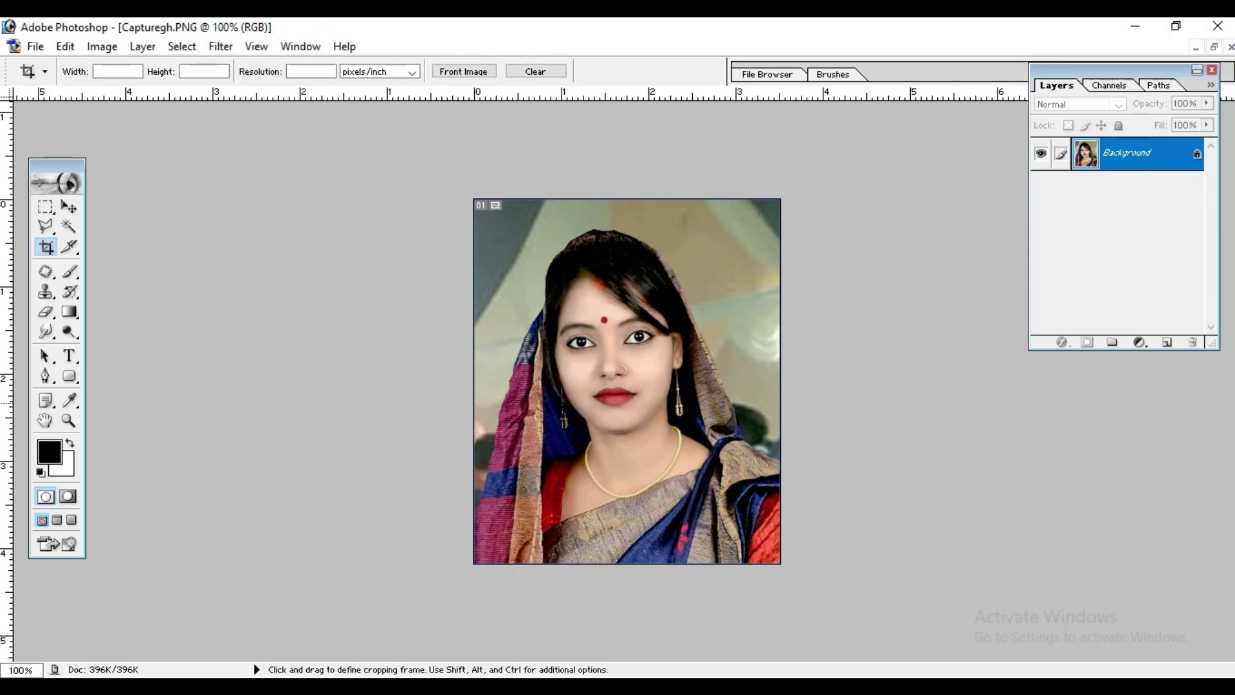
# - Add a Curves adjustment layer with an RGB midpoint at input 128 and output 123
pyautogui.click(1139, 341)
pyautogui.click(1107, 447)
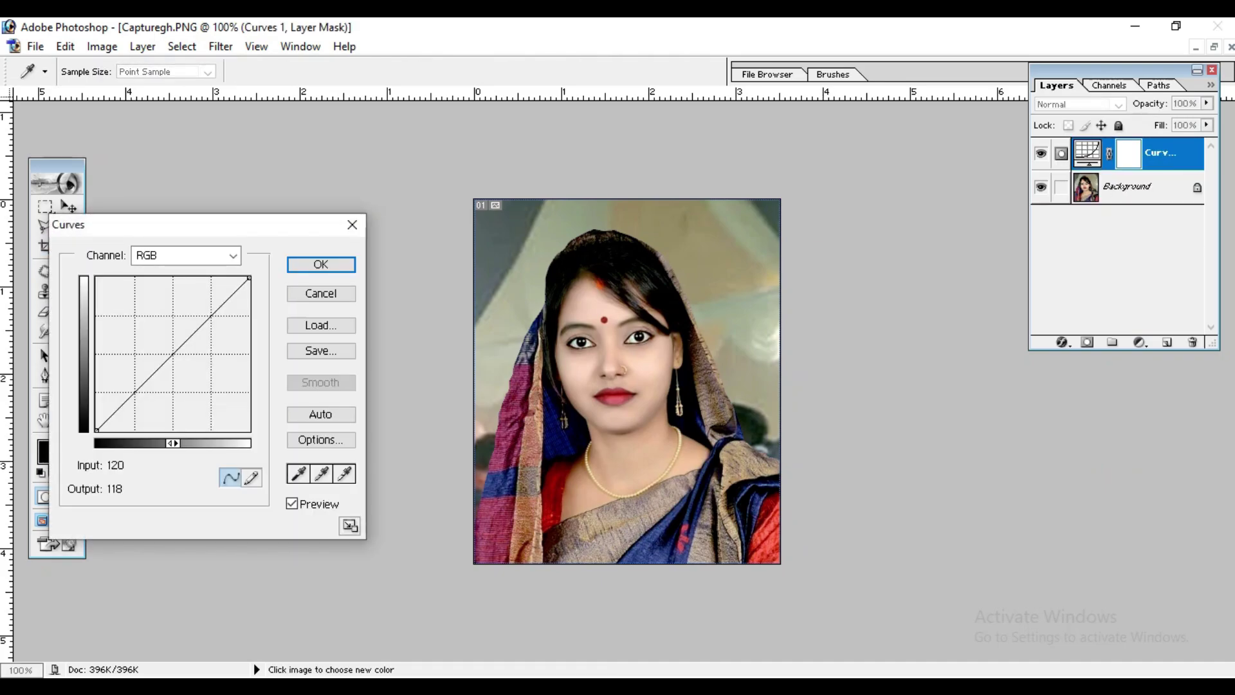
pyautogui.click(173, 356)
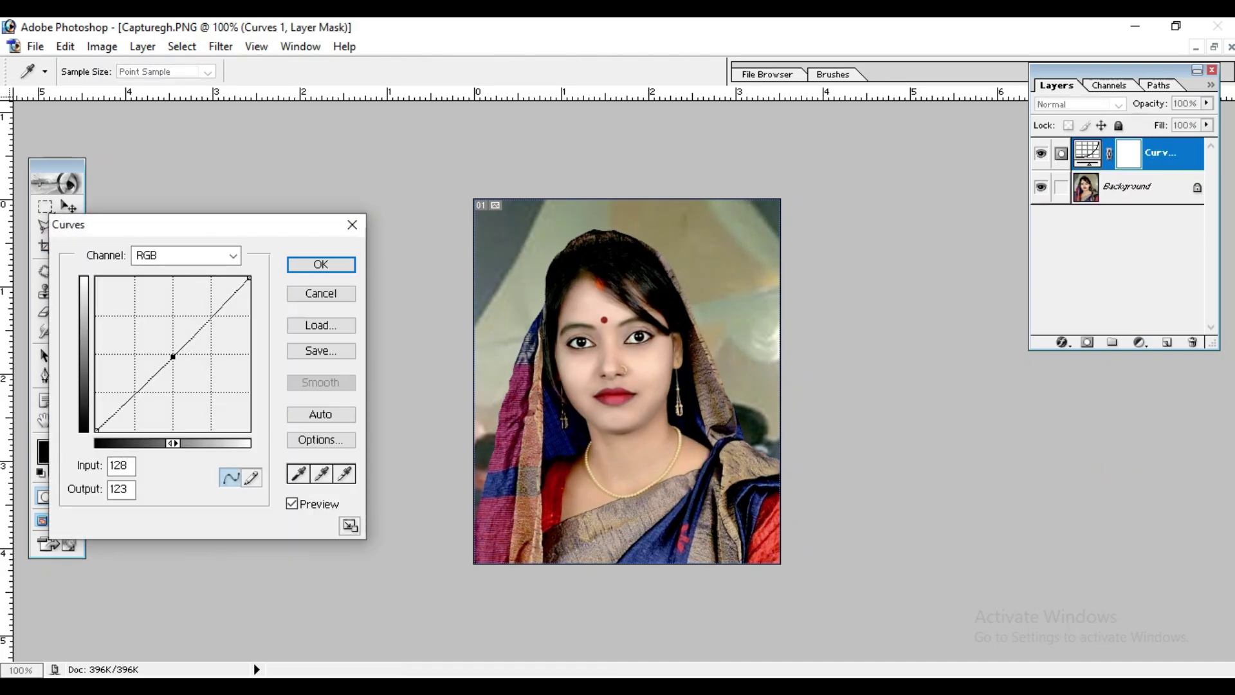
pyautogui.press('Return')
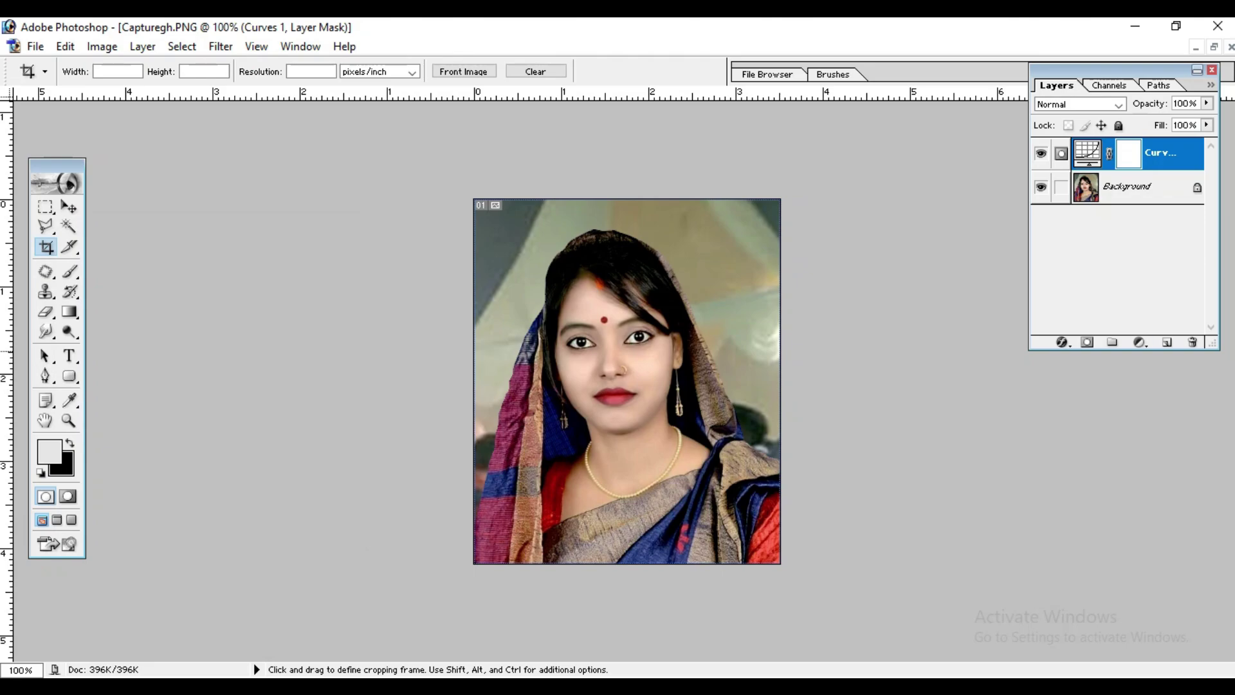
# - Add a Hue/Saturation adjustment layer and set the saturation of the Reds to +20
pyautogui.click(1140, 342)
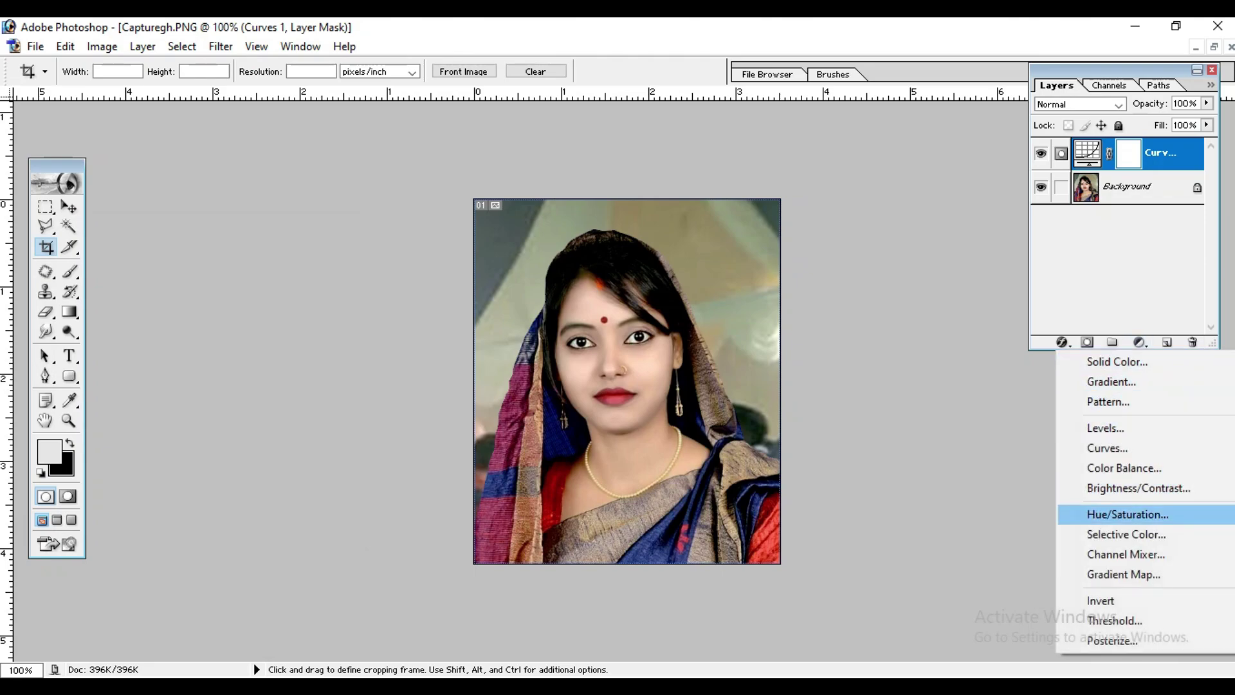
pyautogui.click(1128, 514)
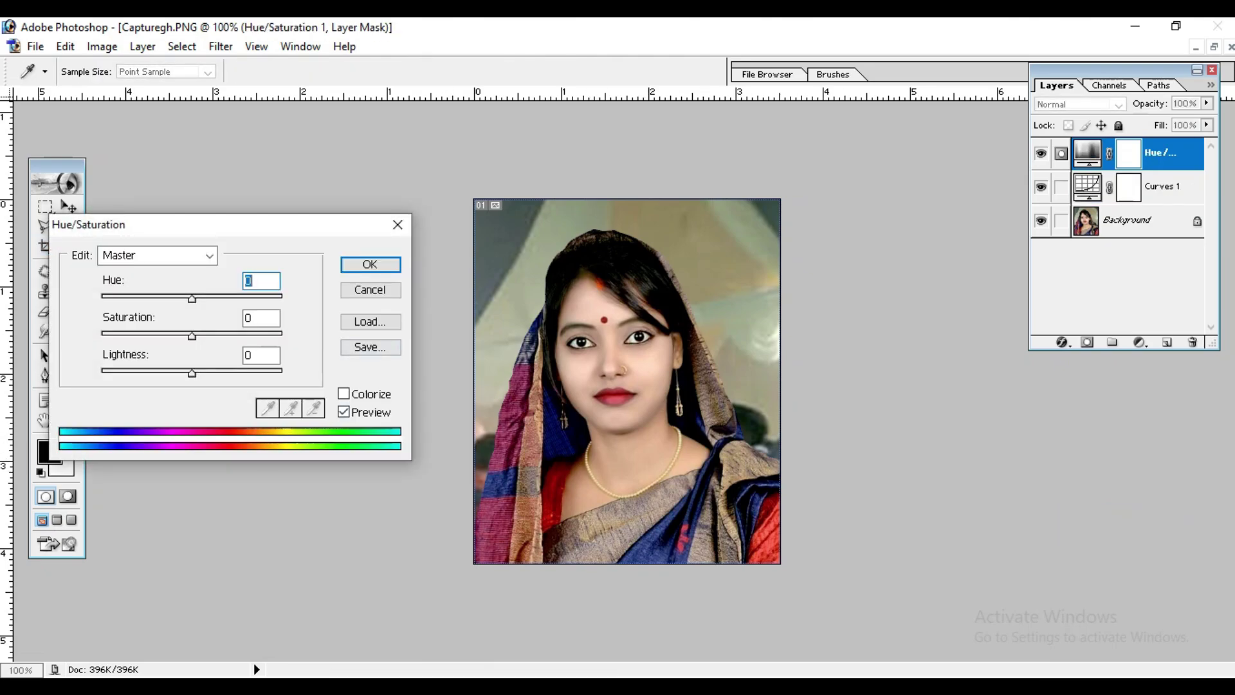
pyautogui.click(209, 256)
pyautogui.click(158, 288)
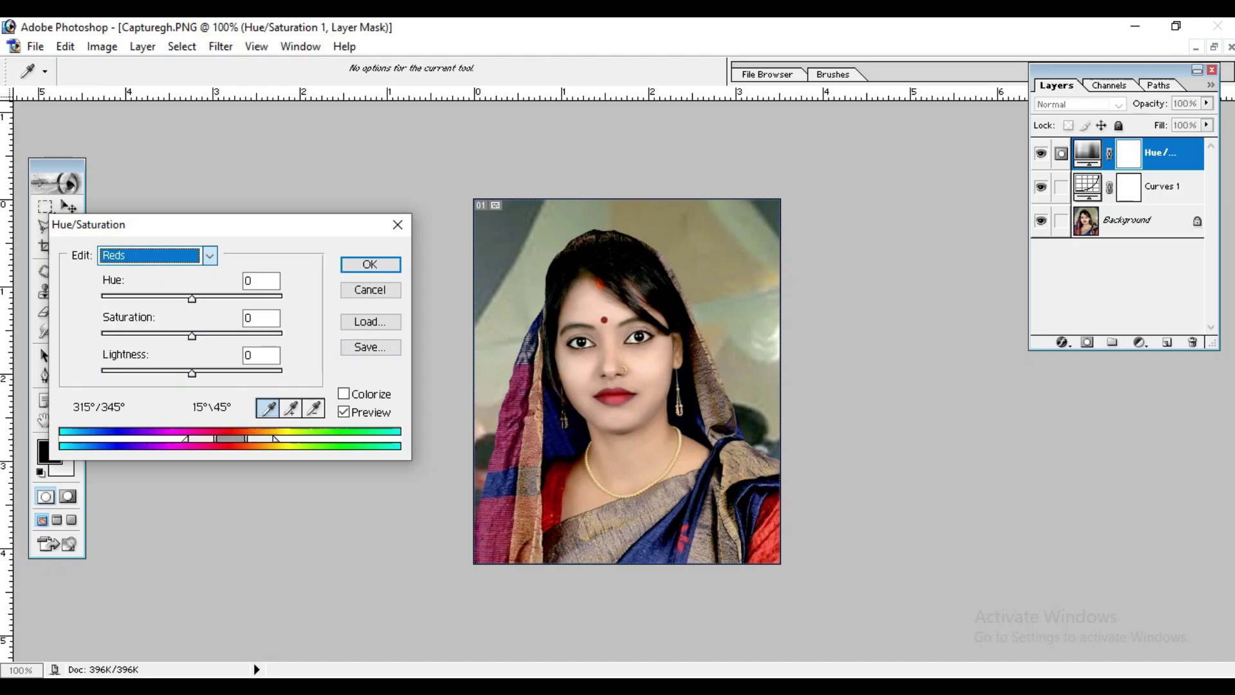
pyautogui.moveTo(192, 335)
pyautogui.mouseDown()
pyautogui.moveTo(231, 335)
pyautogui.moveTo(210, 335)
pyautogui.mouseUp()
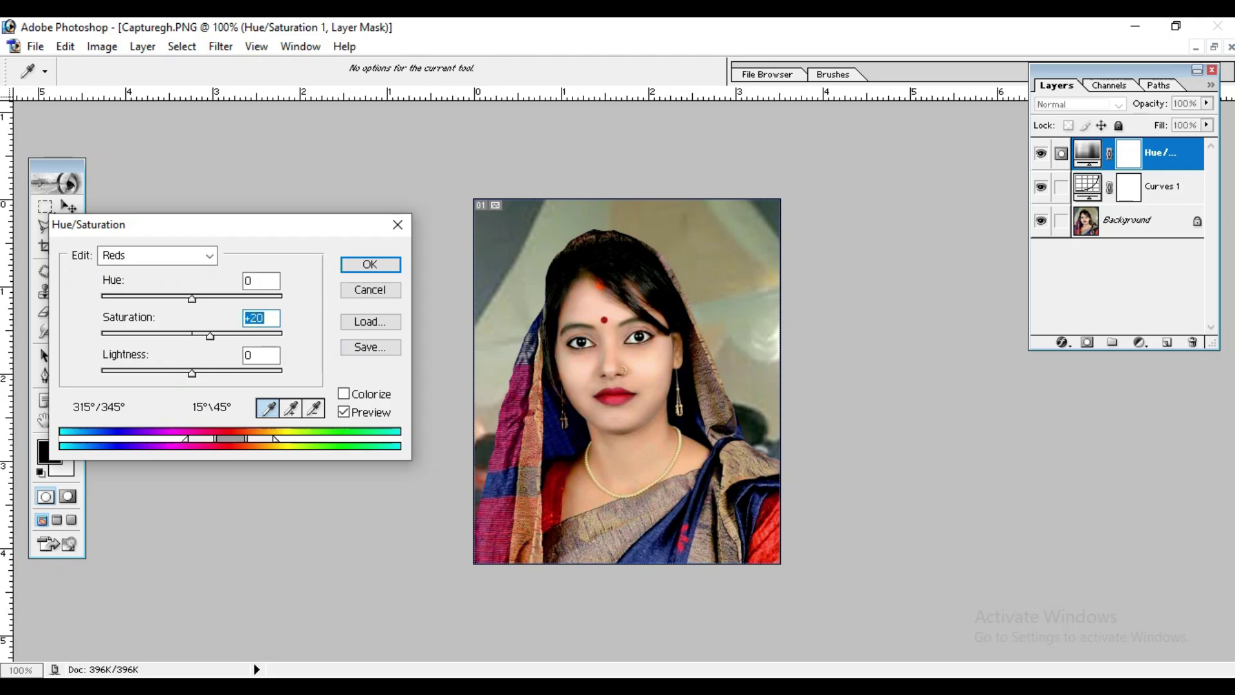
# - Raise the saturation of the Yellows moderately in the Hue/Saturation adjustment
pyautogui.click(158, 255)
pyautogui.click(129, 300)
pyautogui.click(260, 318)
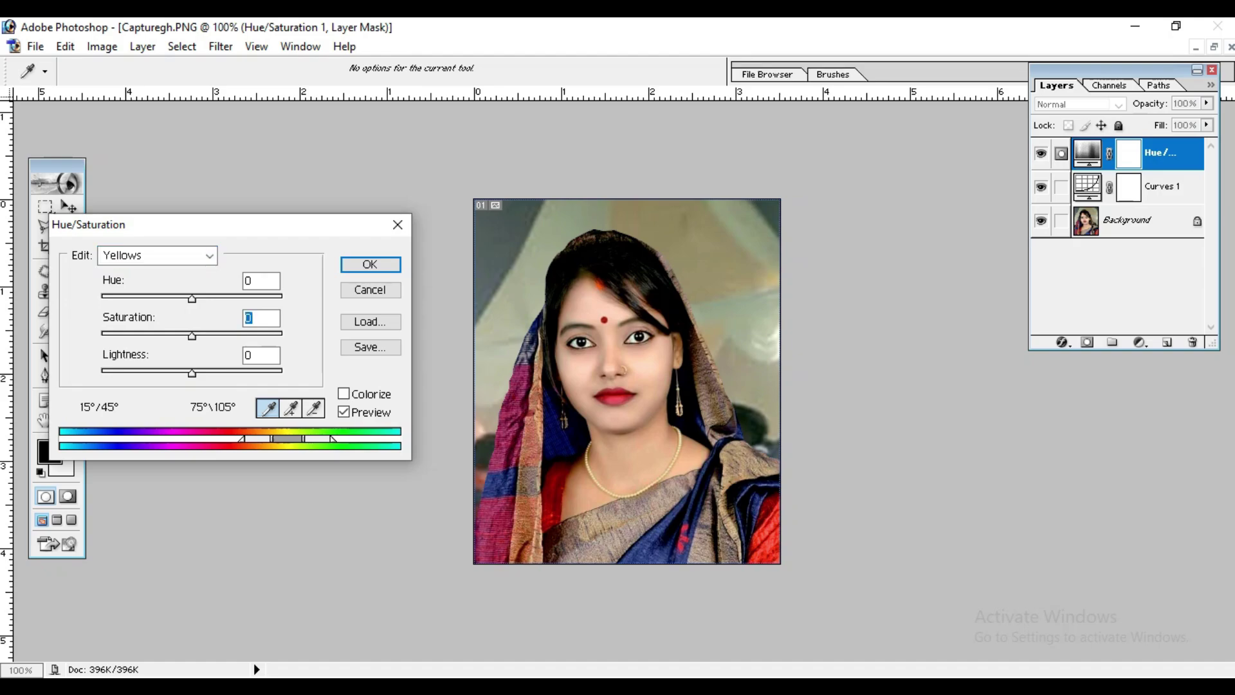
pyautogui.hotkey('shift', 'Up')
pyautogui.press('Up')
pyautogui.press('Up')
pyautogui.press('Up')
pyautogui.press('Up')
# - Set the saturation of the Greens to +23 in the Hue/Saturation adjustment
pyautogui.click(158, 255)
pyautogui.click(128, 316)
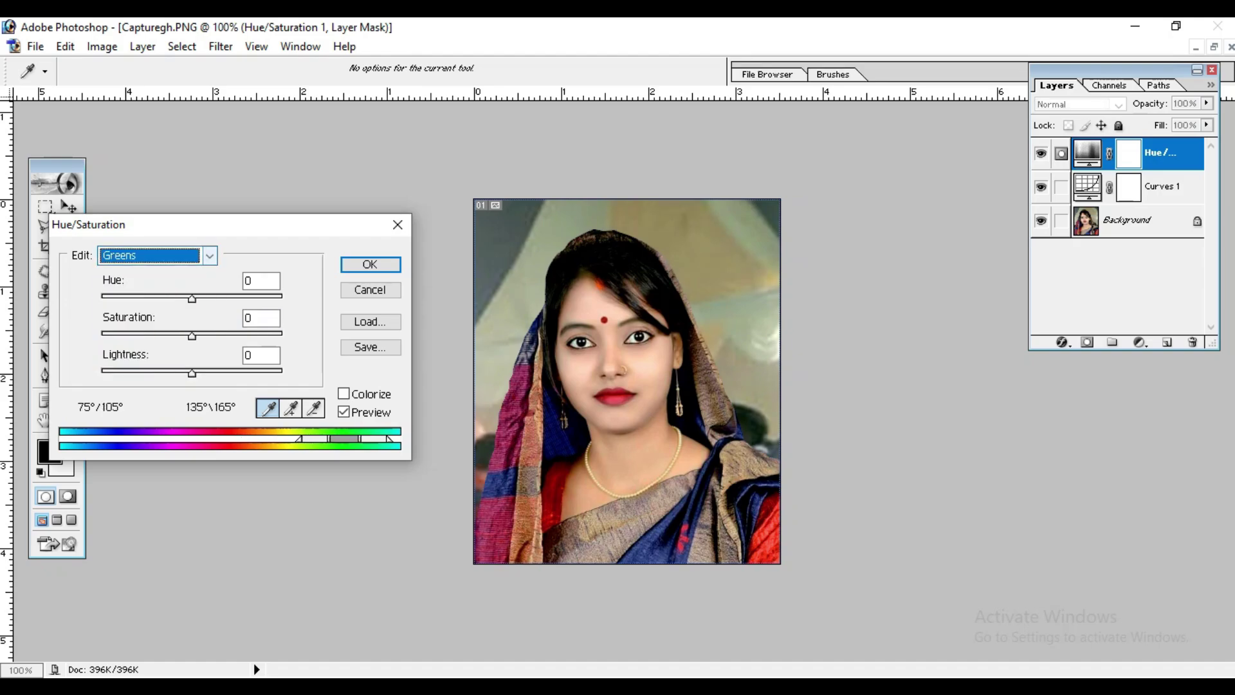
pyautogui.hotkey('shift', 'Up')
pyautogui.press('Up')
pyautogui.press('Up')
pyautogui.press('Up')
pyautogui.press('Up')
pyautogui.press('Up')
pyautogui.press('Up')
pyautogui.press('Up')
pyautogui.press('Up')
pyautogui.press('Up')
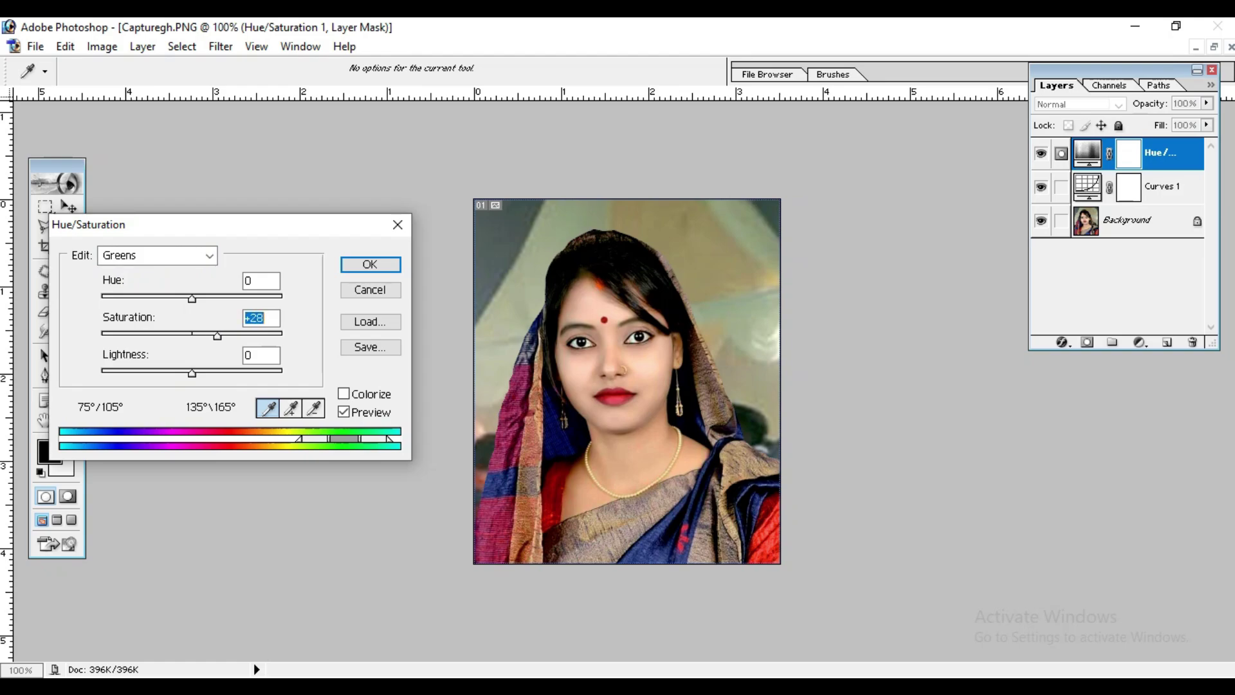
pyautogui.press('Down')
pyautogui.press('Down')
pyautogui.press('Down')
pyautogui.press('Down')
pyautogui.press('Down')
# - Set the saturation of the Cyans to +26 and of the Blues to +44
pyautogui.click(210, 255)
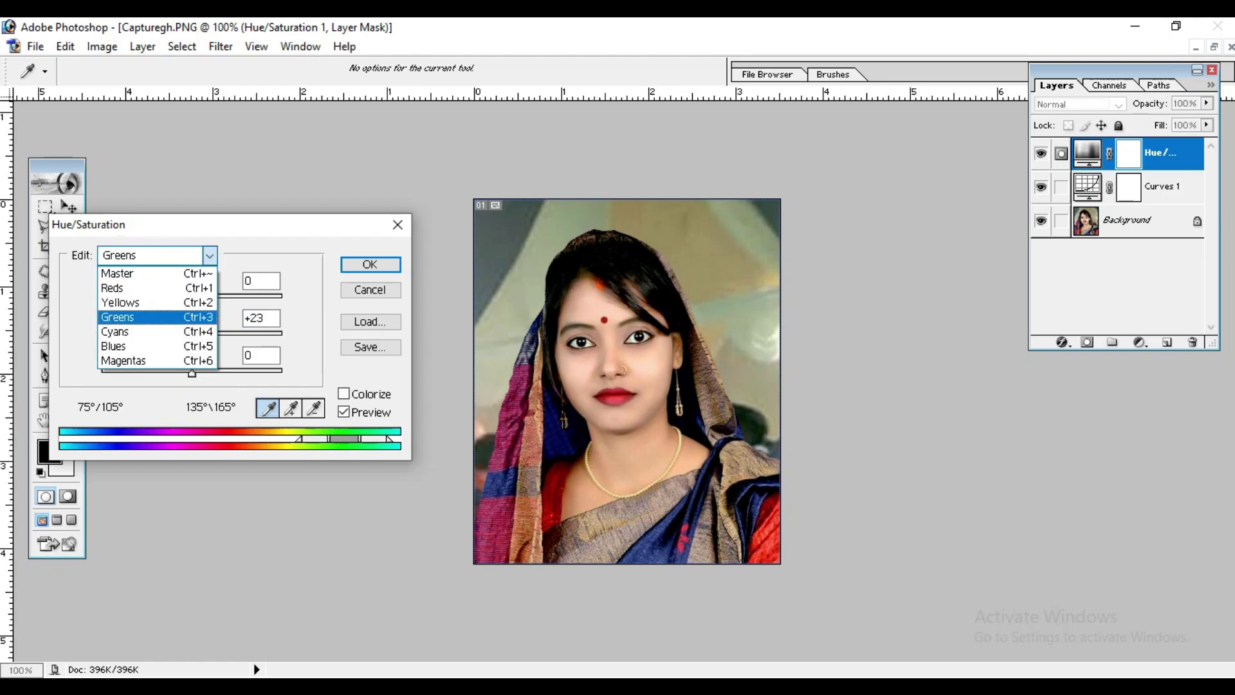
pyautogui.click(115, 331)
pyautogui.moveTo(200, 336); pyautogui.dragTo(215, 336)
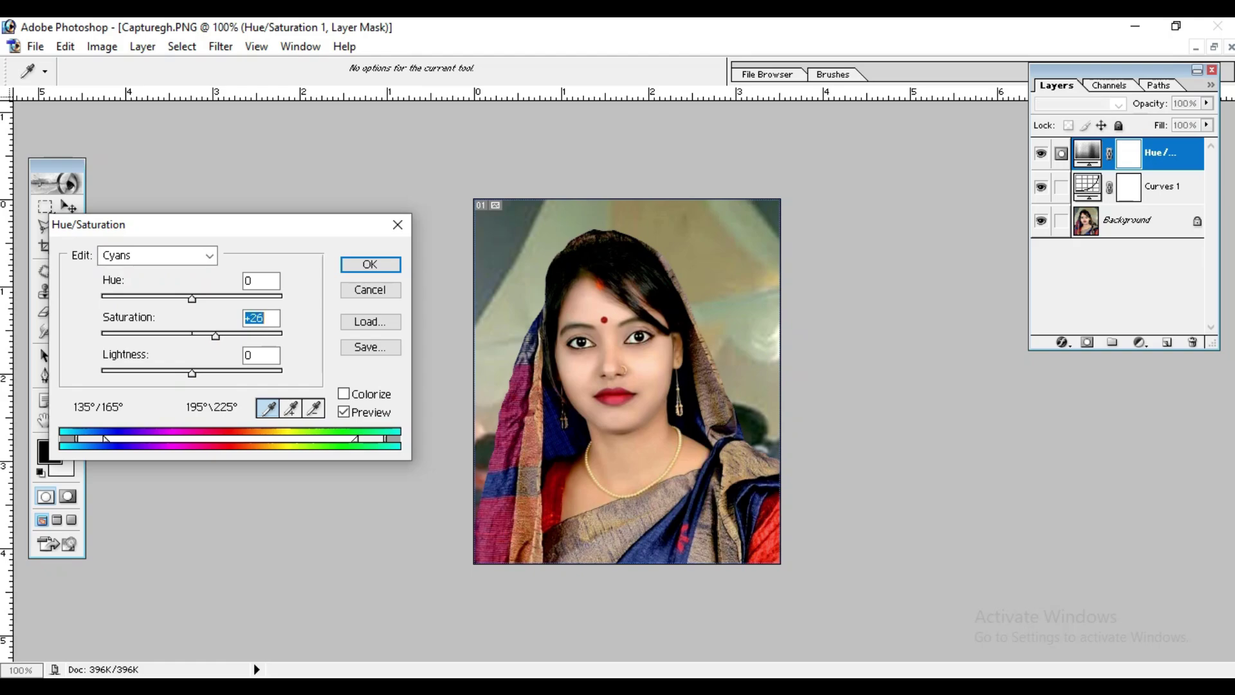
pyautogui.click(209, 255)
pyautogui.click(113, 346)
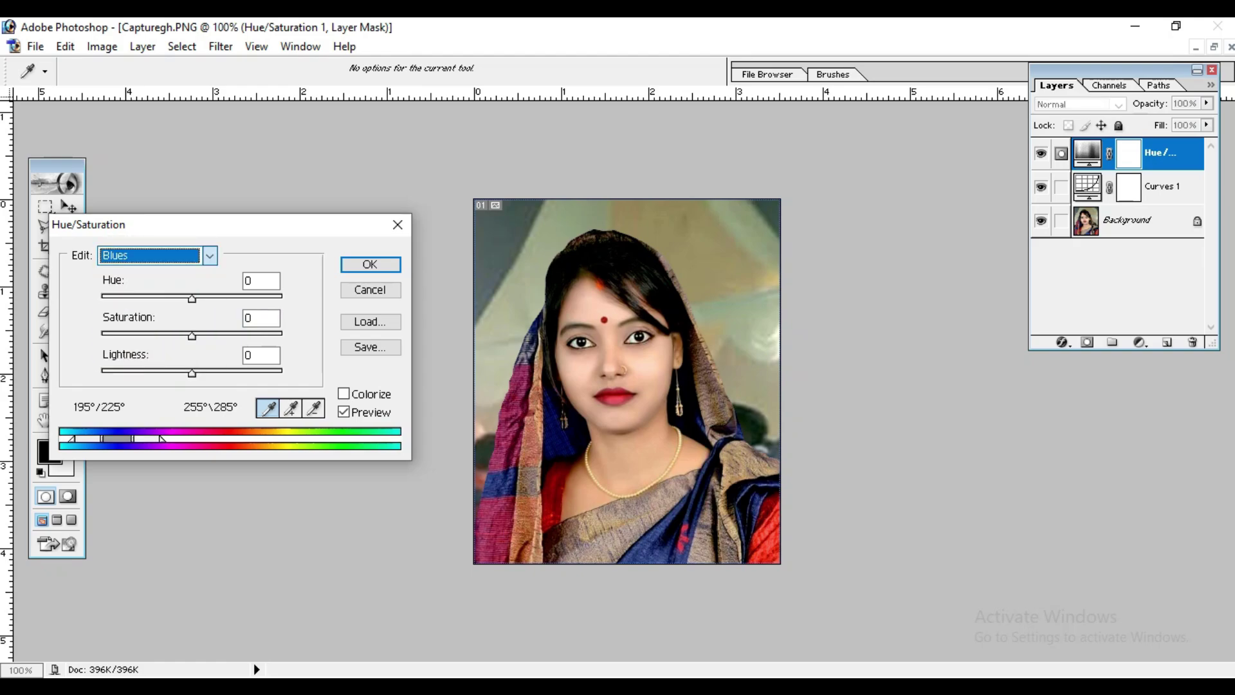
pyautogui.moveTo(192, 336); pyautogui.dragTo(231, 336)
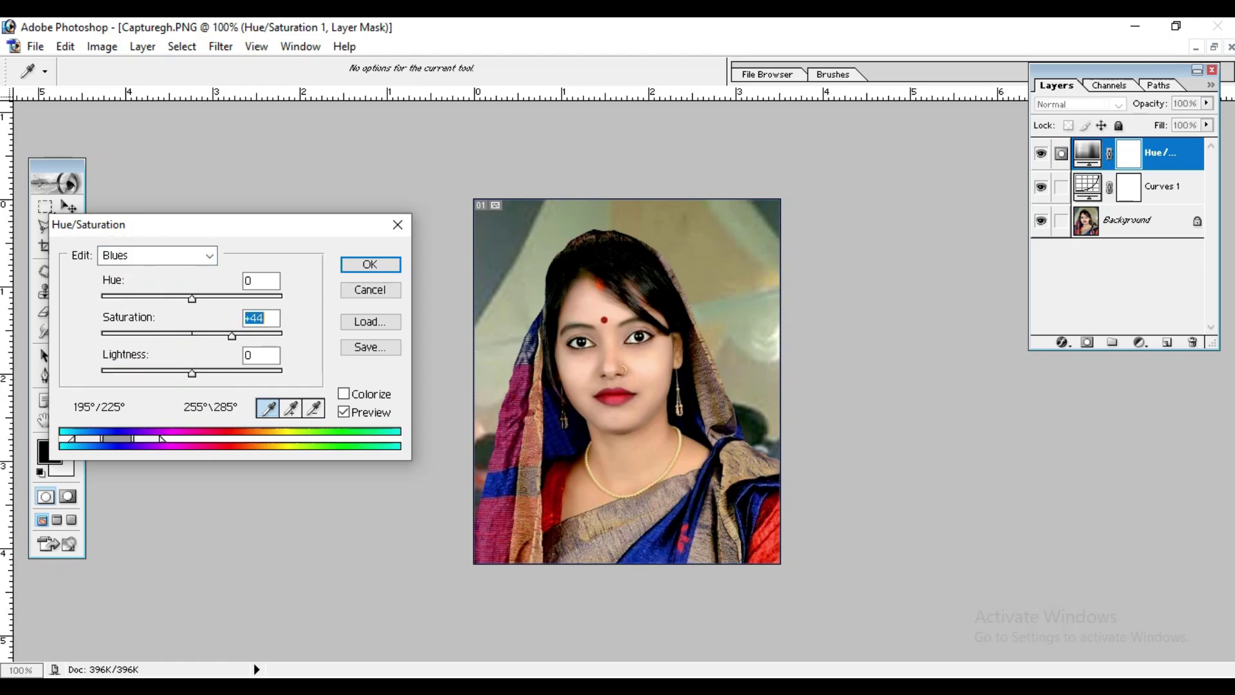
# - Set the saturation of the Magentas to +80 and apply the Hue/Saturation adjustment
pyautogui.click(209, 255)
pyautogui.click(129, 364)
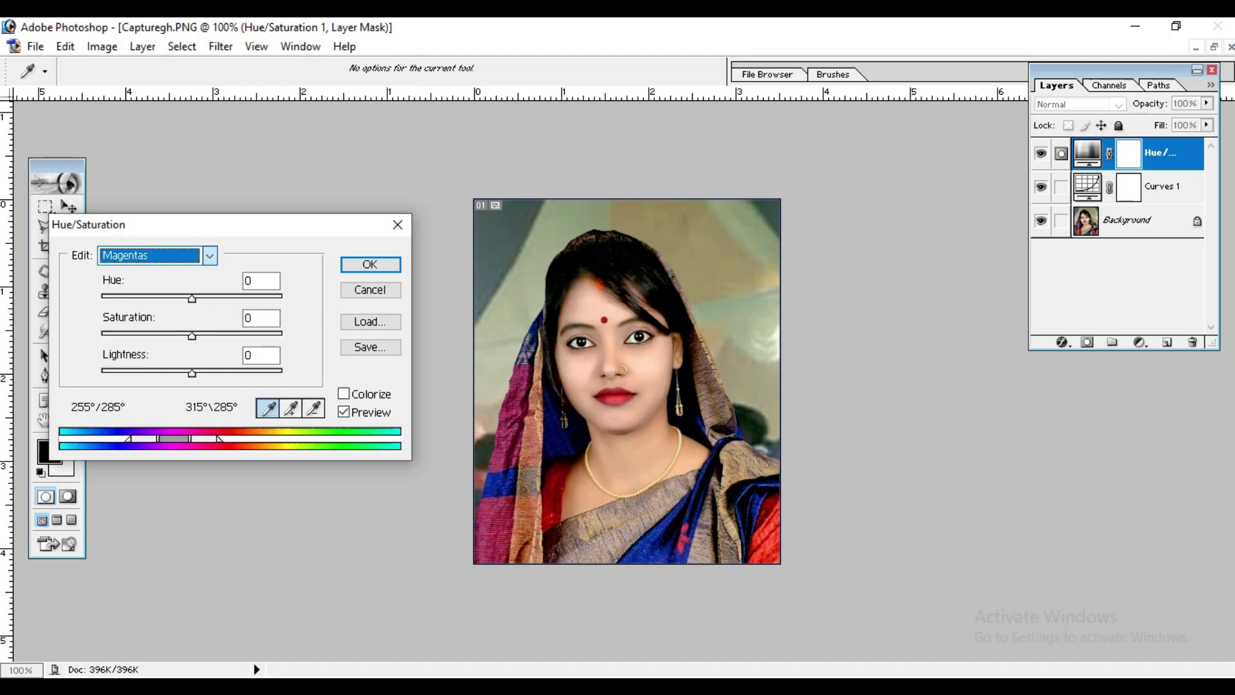
pyautogui.moveTo(192, 335); pyautogui.dragTo(264, 335)
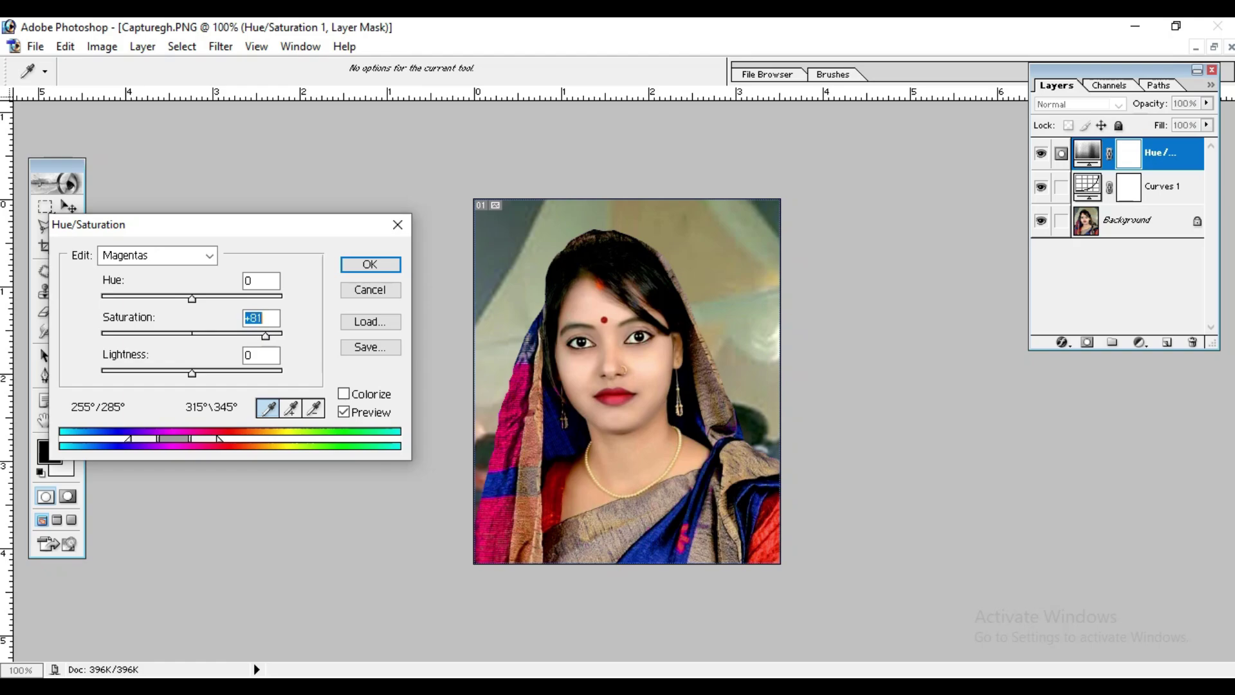
pyautogui.press('Return')
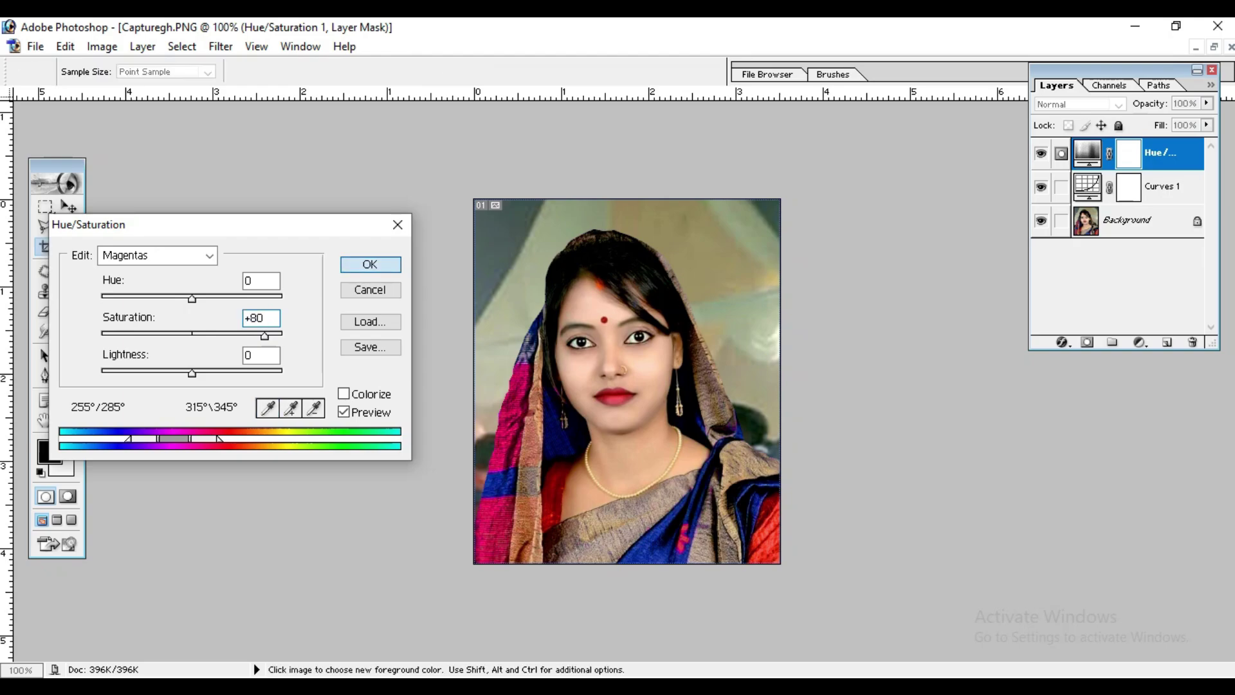
# - Compare the portrait with and without the Hue/Saturation layer and flatten the image
pyautogui.click(1041, 153)
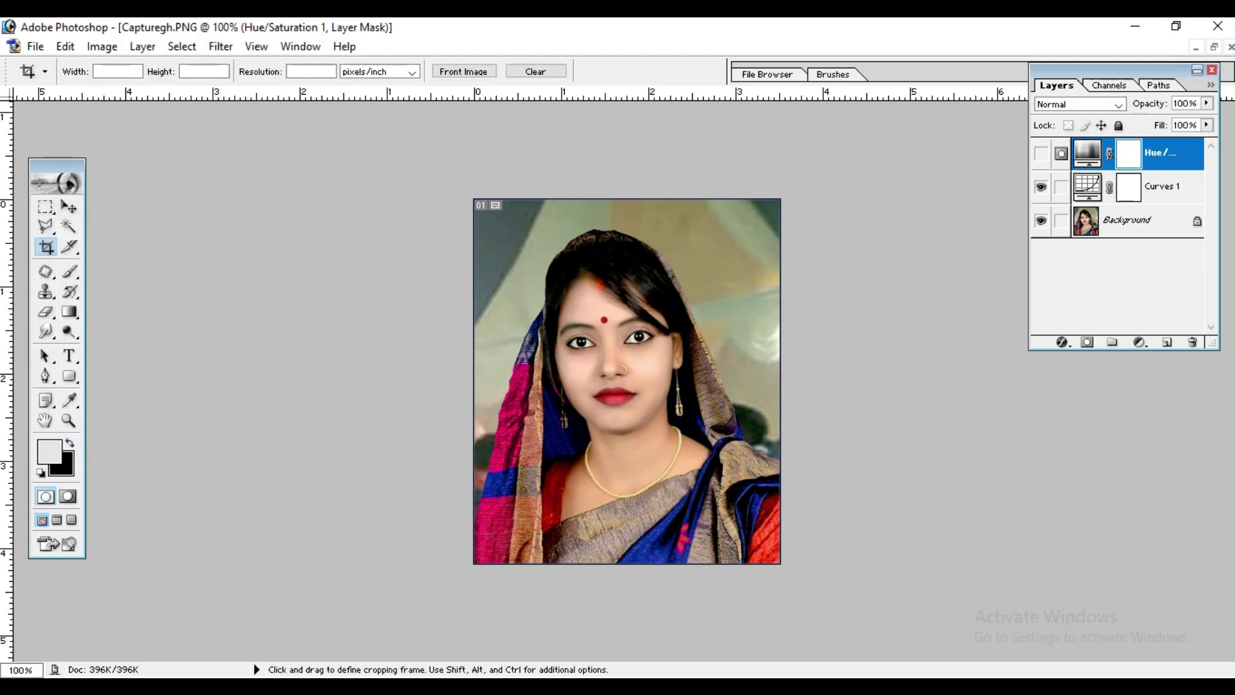
pyautogui.click(1041, 153)
pyautogui.click(1040, 153)
pyautogui.click(1041, 153)
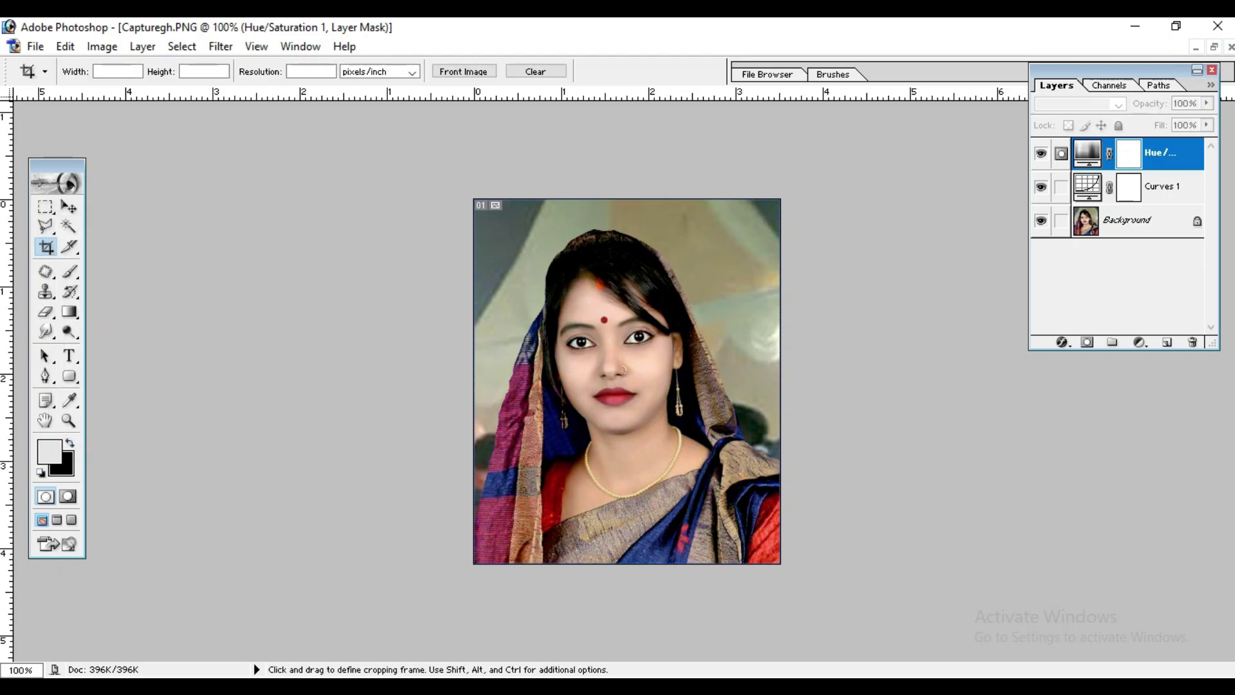
pyautogui.click(1041, 154)
pyautogui.click(1041, 153)
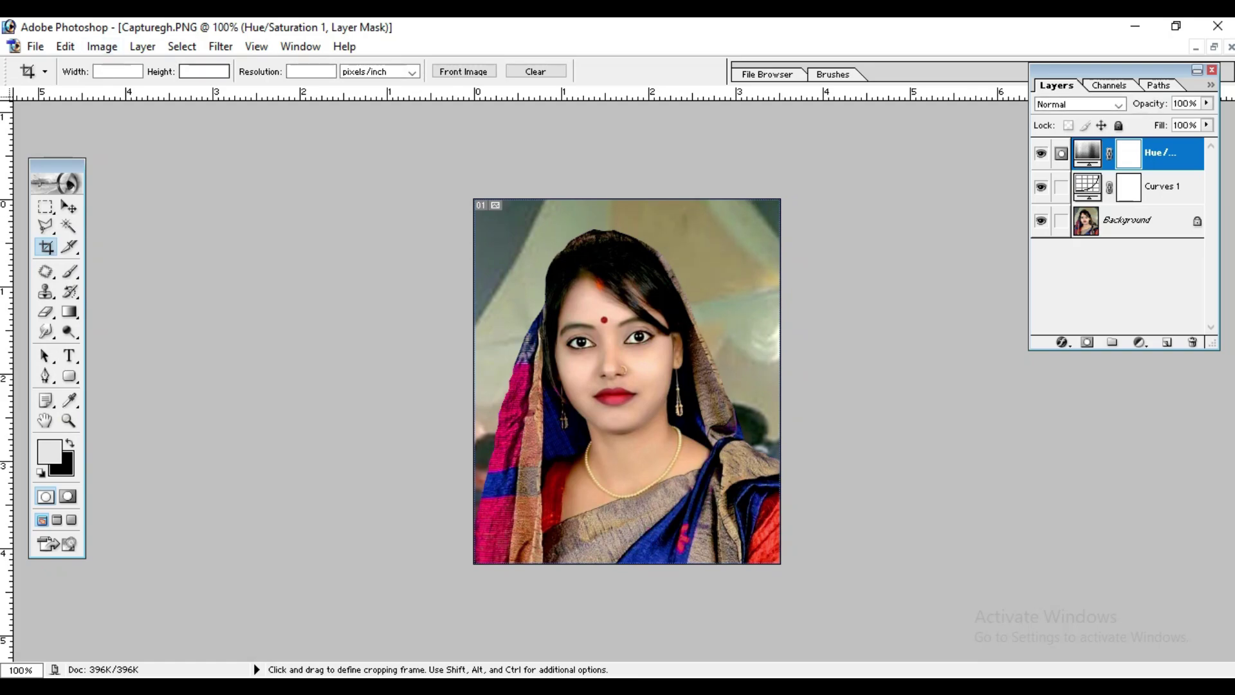
pyautogui.click(142, 46)
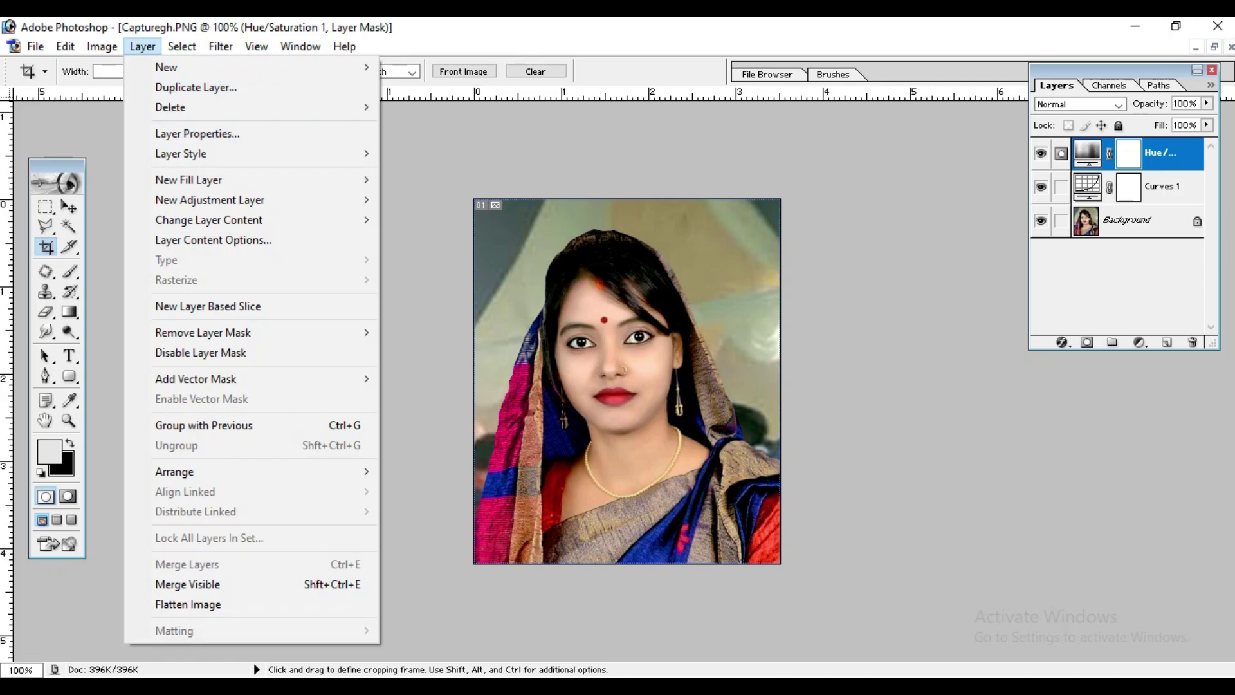
pyautogui.click(187, 604)
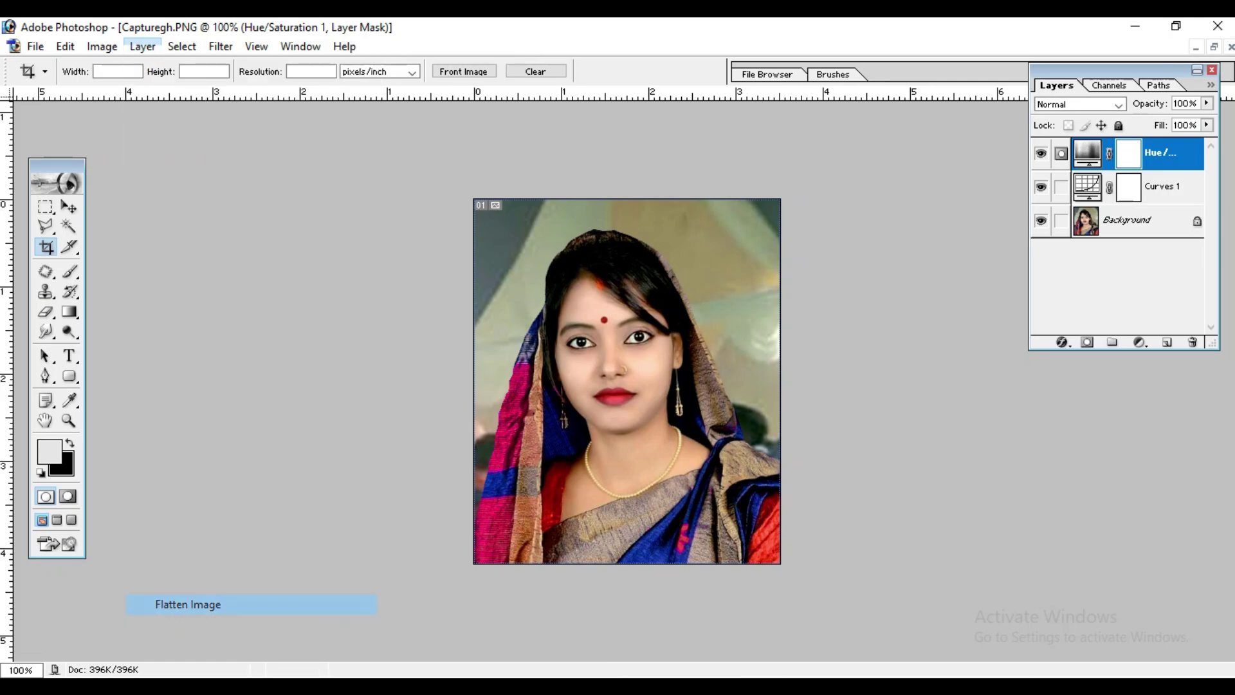
# - Select the backdrop around the woman with the Polygonal Lasso, following the edge of her veil and shoulders
pyautogui.press('l')
pyautogui.click(473, 519)
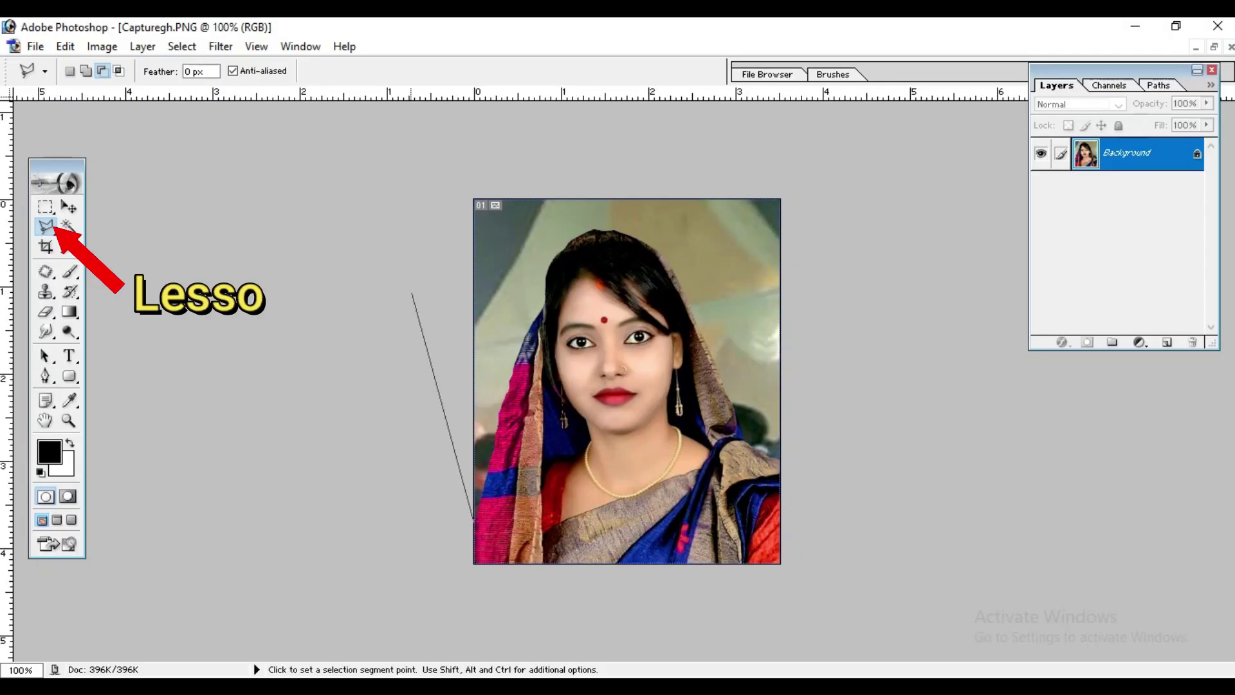
pyautogui.click(390, 200)
pyautogui.click(474, 157)
pyautogui.click(879, 162)
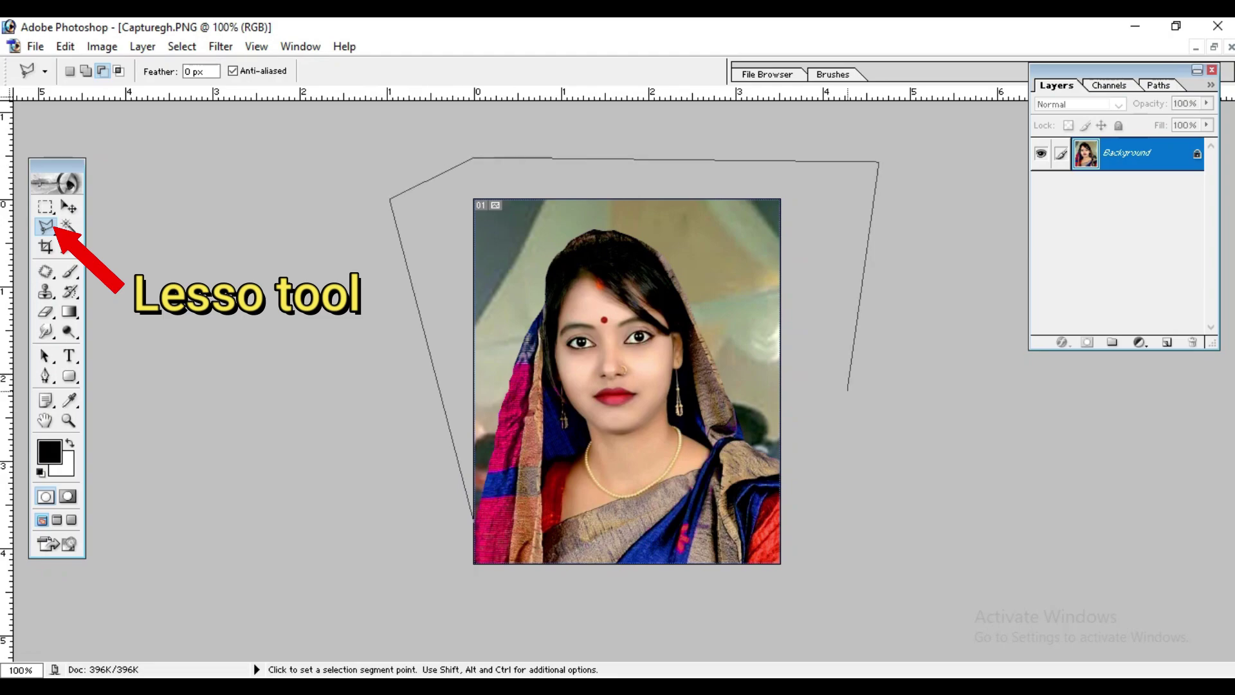
pyautogui.click(847, 409)
pyautogui.click(824, 487)
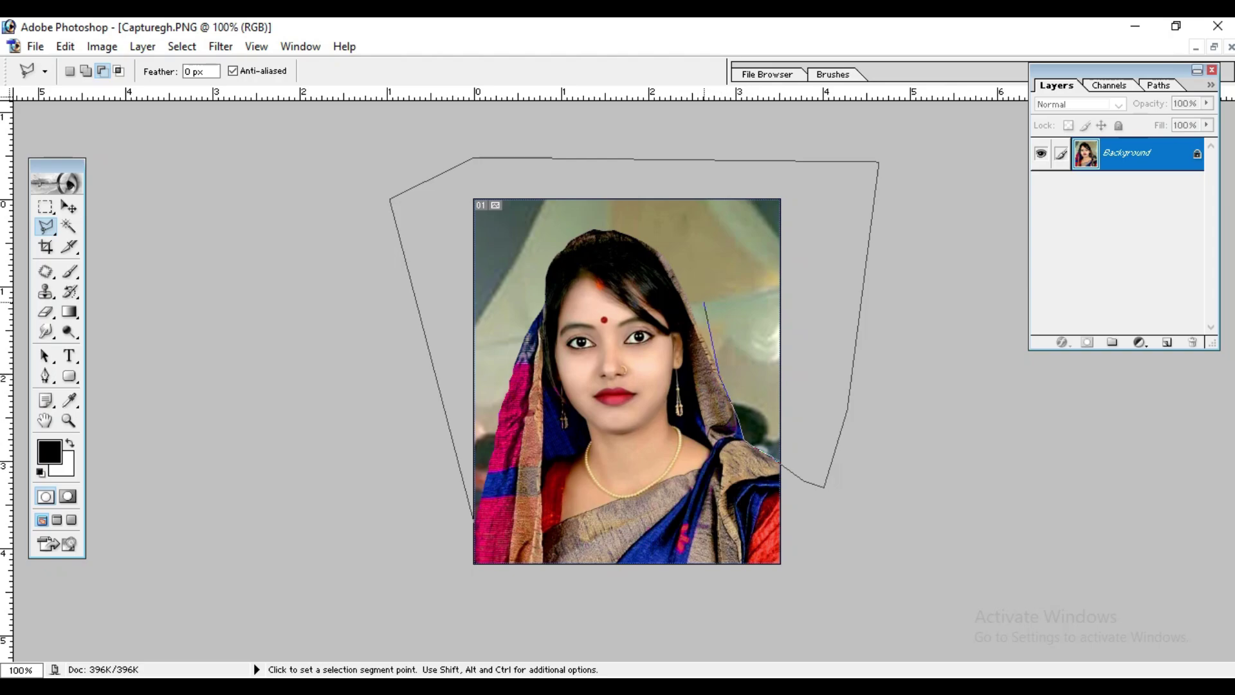
pyautogui.click(667, 262)
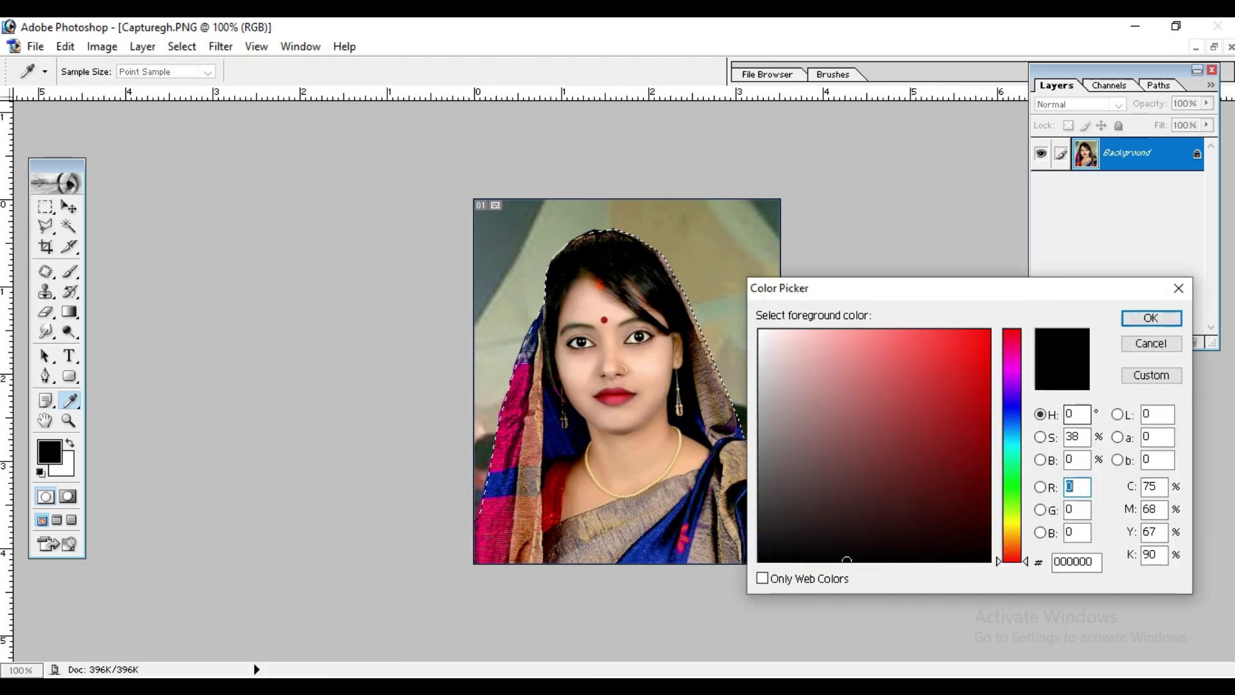
# - Try a bright cyan foreground color for painting the backdrop
pyautogui.click(1012, 444)
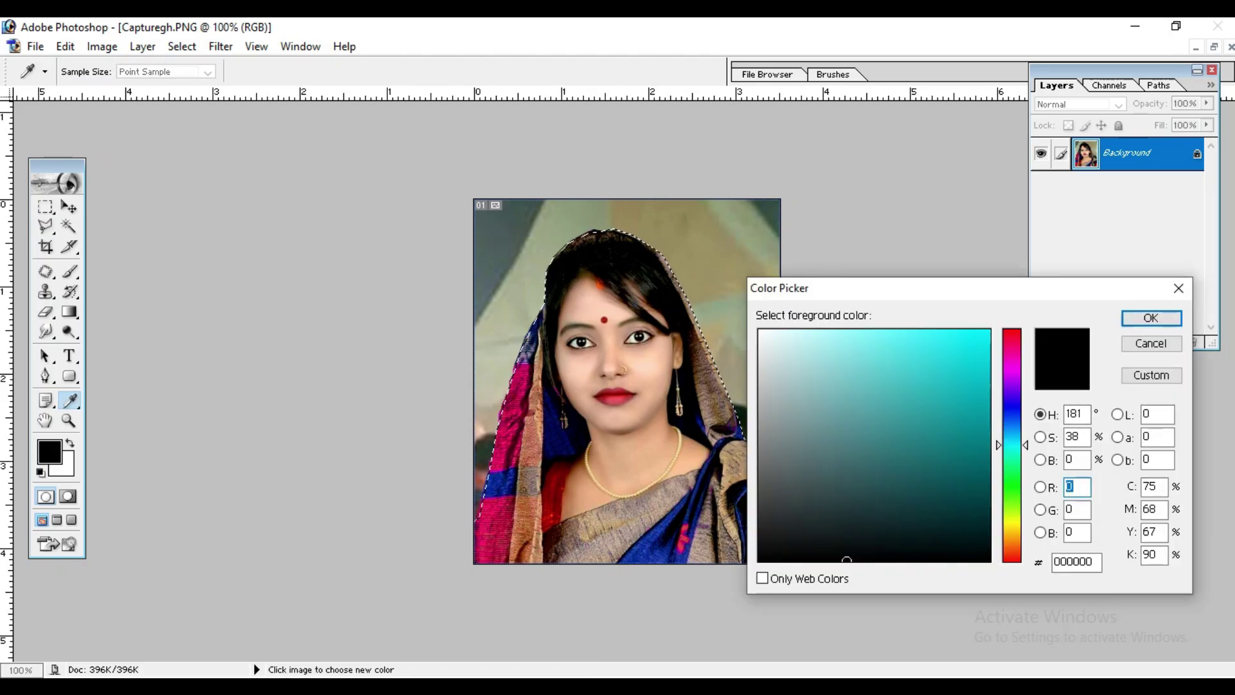
pyautogui.click(911, 331)
pyautogui.click(1151, 318)
pyautogui.press('b')
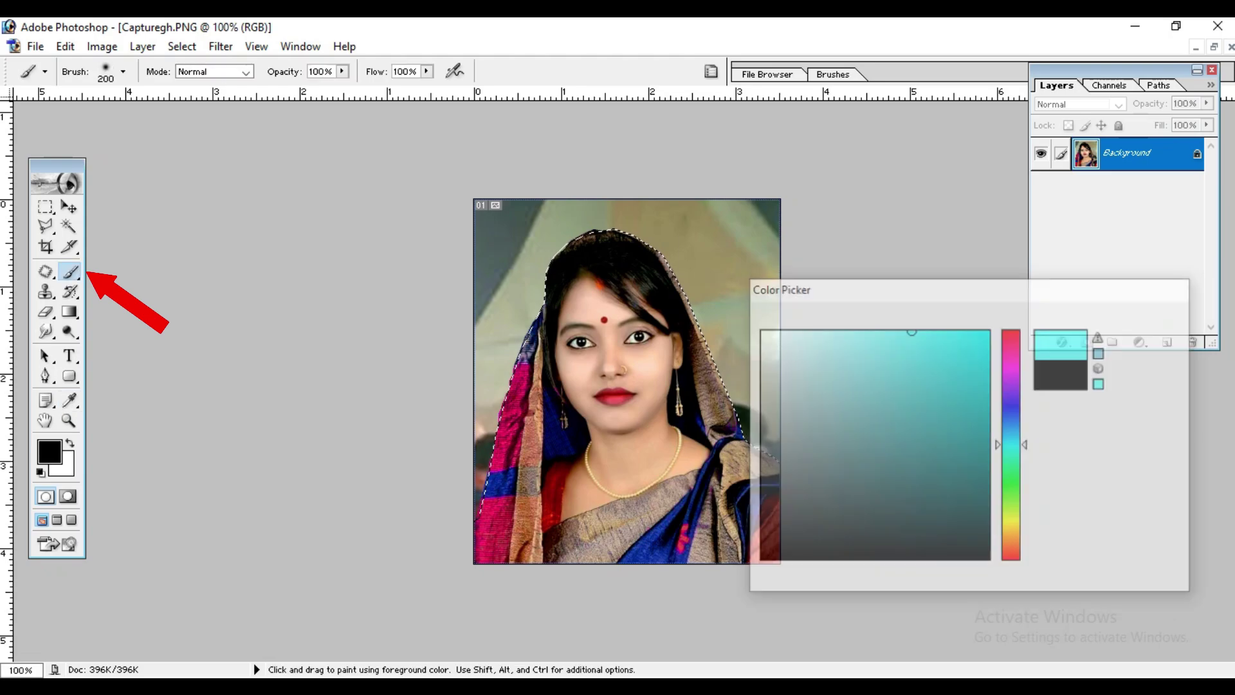
# - Change the foreground color to a soft light blue
pyautogui.click(49, 450)
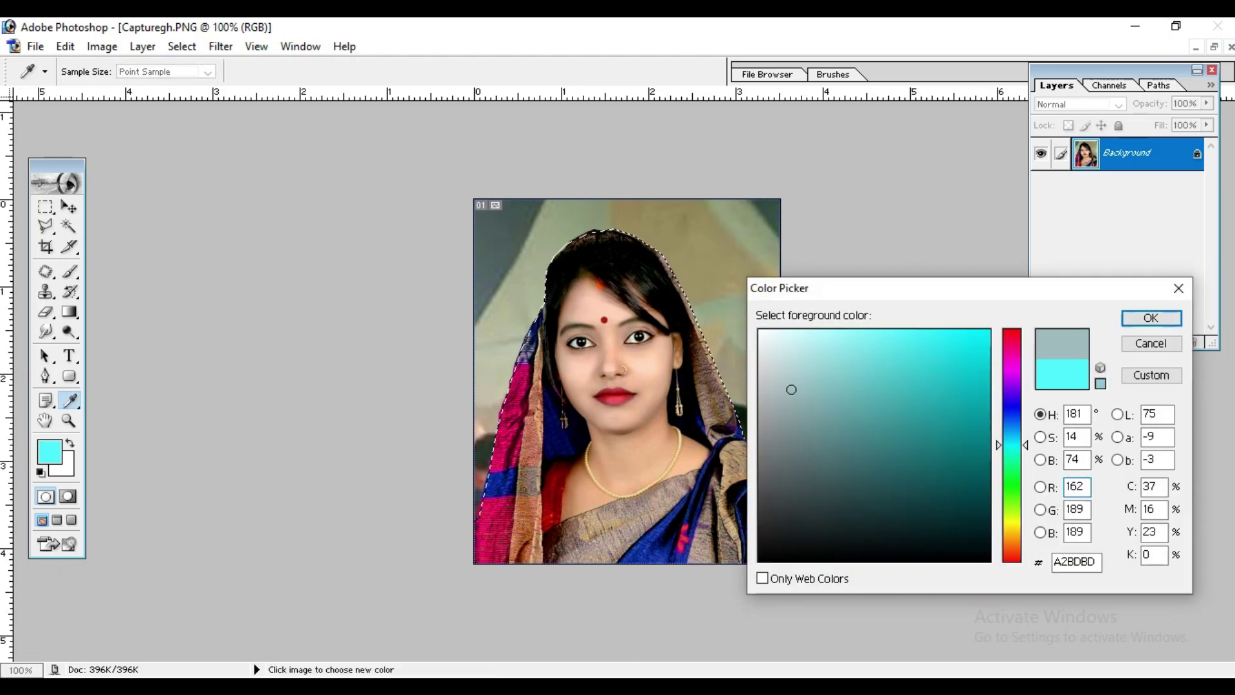
pyautogui.moveTo(508, 270); pyautogui.dragTo(515, 257)
pyautogui.press('Return')
# - Set up the Brush tool with a hard round tip and a master diameter of 151 px
pyautogui.press('b')
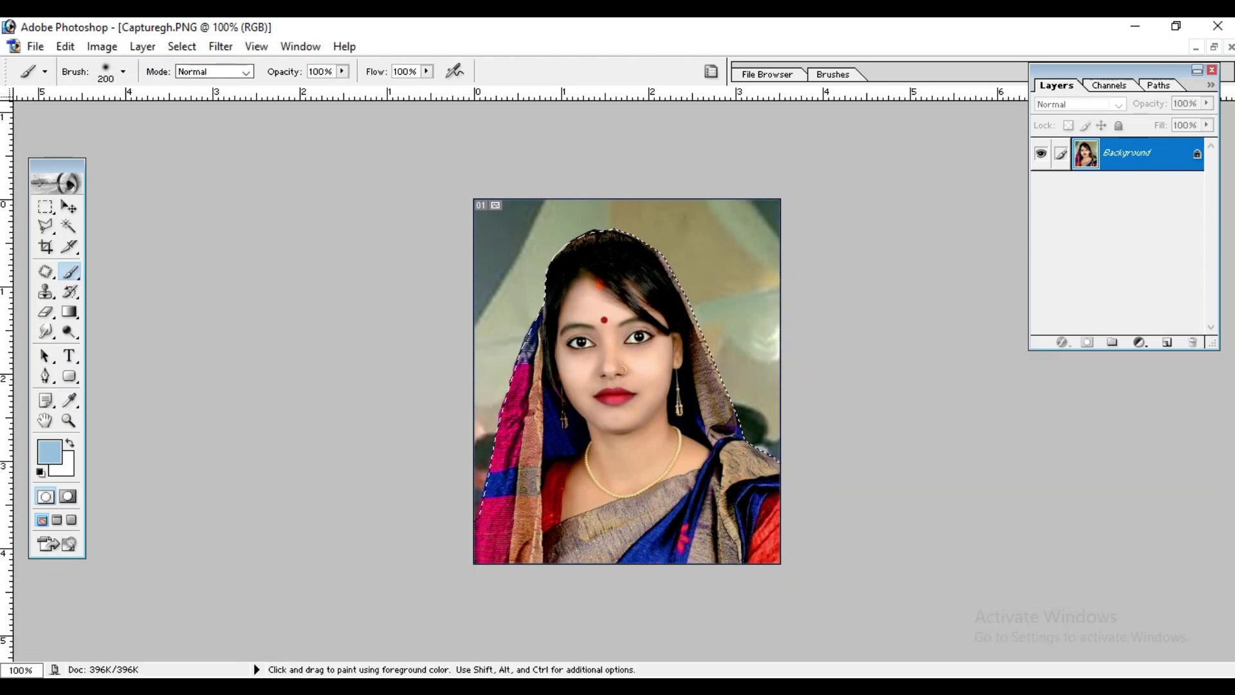
pyautogui.click(122, 72)
pyautogui.scroll(-2, 149, 247)
pyautogui.doubleClick(149, 247)
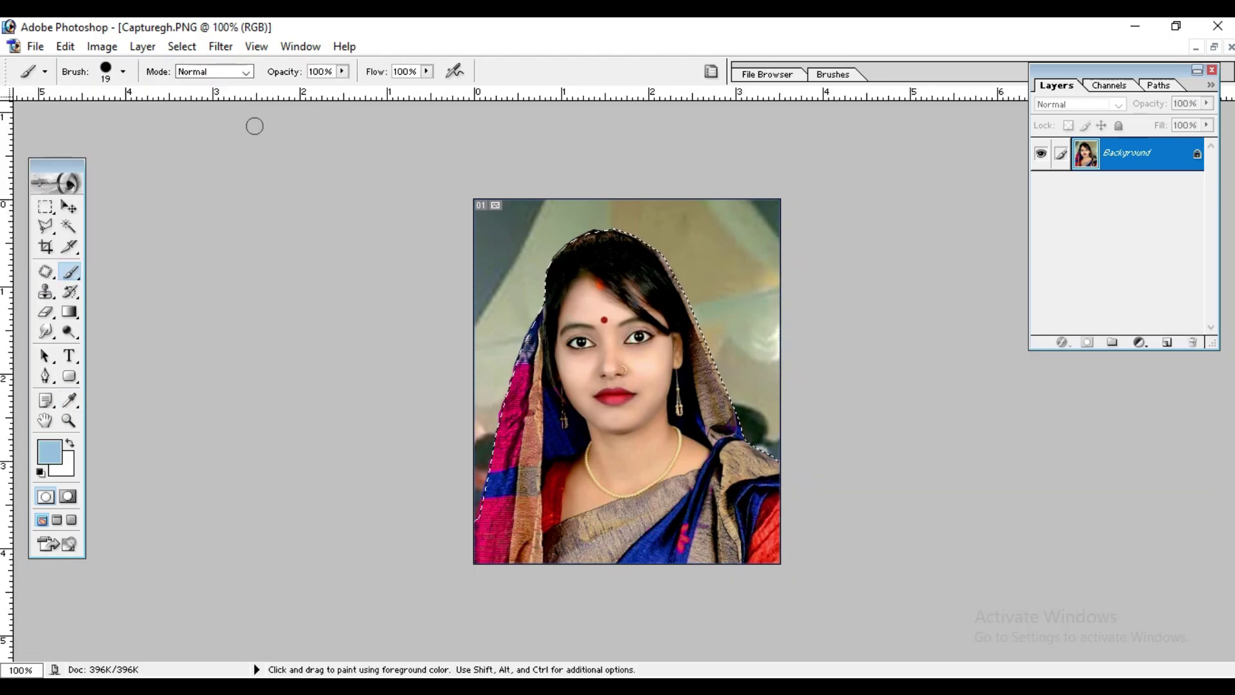
pyautogui.click(123, 71)
pyautogui.write('151')
pyautogui.press('Return')
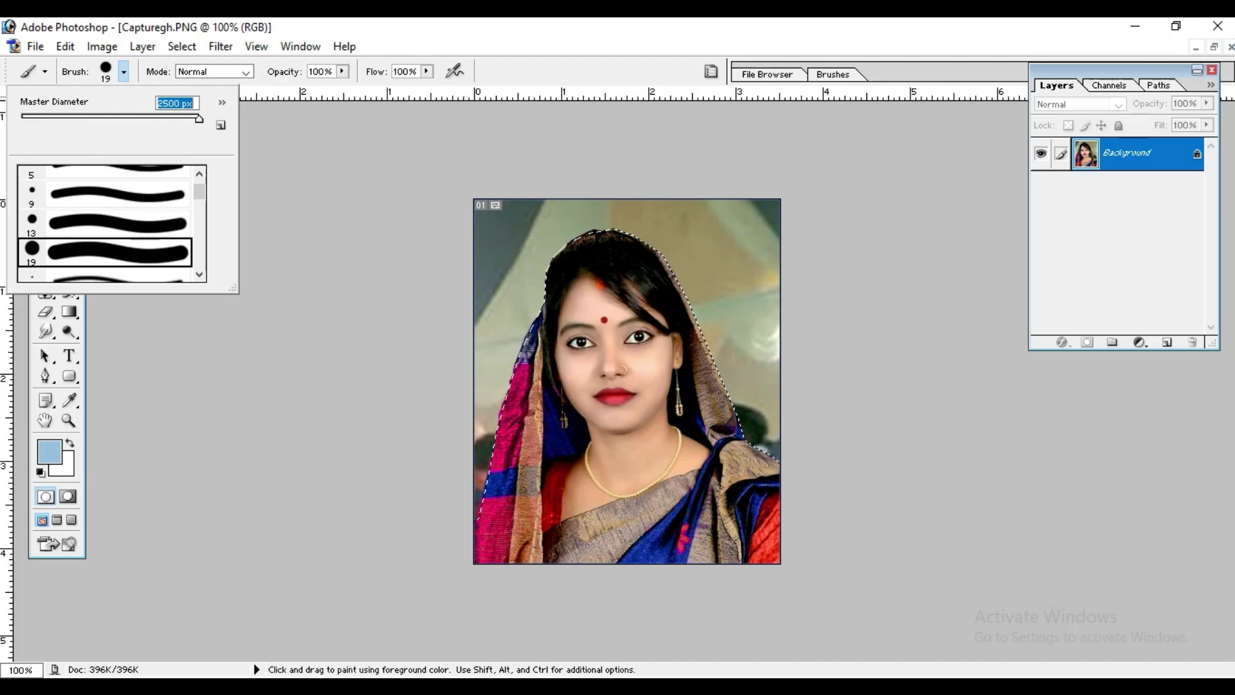
pyautogui.click(360, 215)
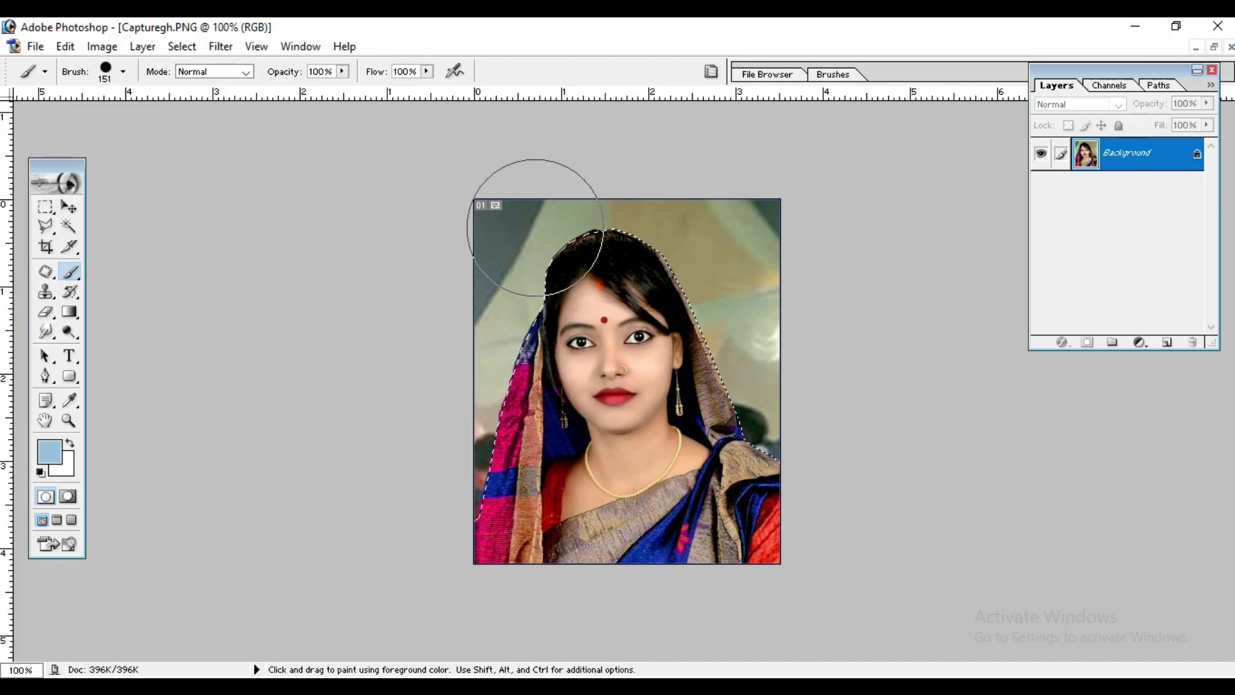
# - Paint the whole selected backdrop light blue and deselect it
pyautogui.moveTo(528, 223)
pyautogui.mouseDown()
pyautogui.moveTo(492, 321)
pyautogui.moveTo(464, 506)
pyautogui.moveTo(527, 251)
pyautogui.moveTo(742, 243)
pyautogui.moveTo(783, 464)
pyautogui.moveTo(703, 264)
pyautogui.moveTo(657, 246)
pyautogui.moveTo(515, 242)
pyautogui.mouseUp()
pyautogui.click(182, 46)
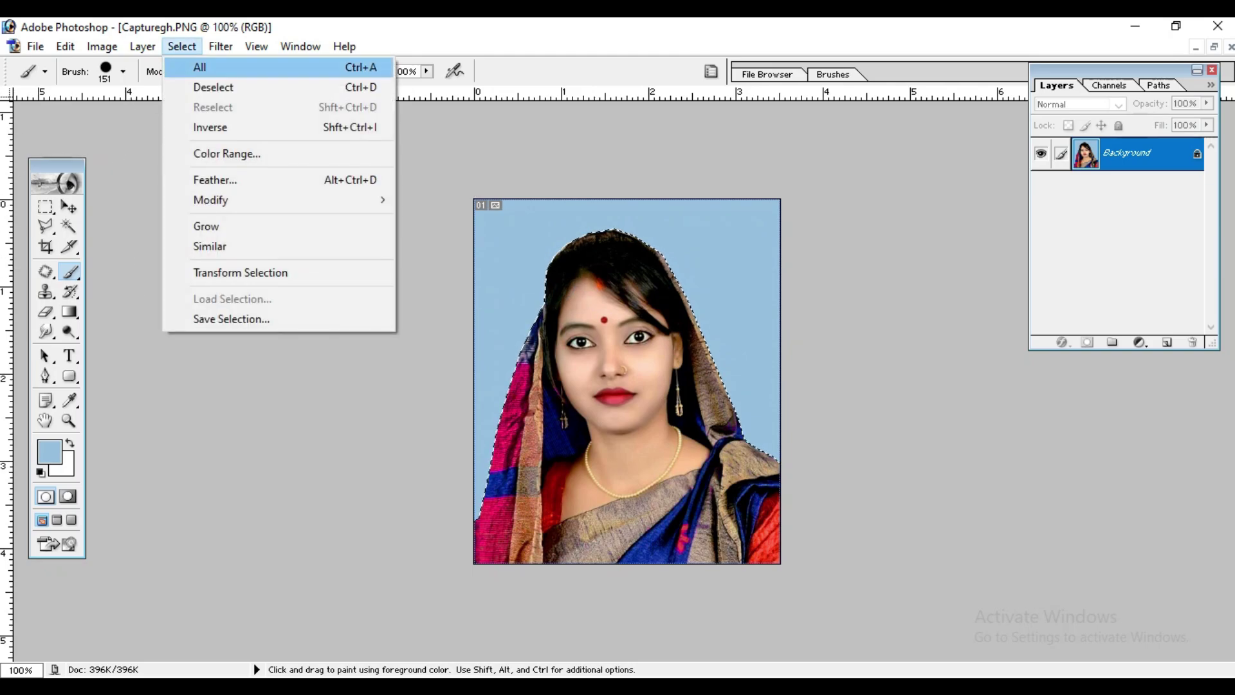
pyautogui.click(214, 87)
pyautogui.click(69, 206)
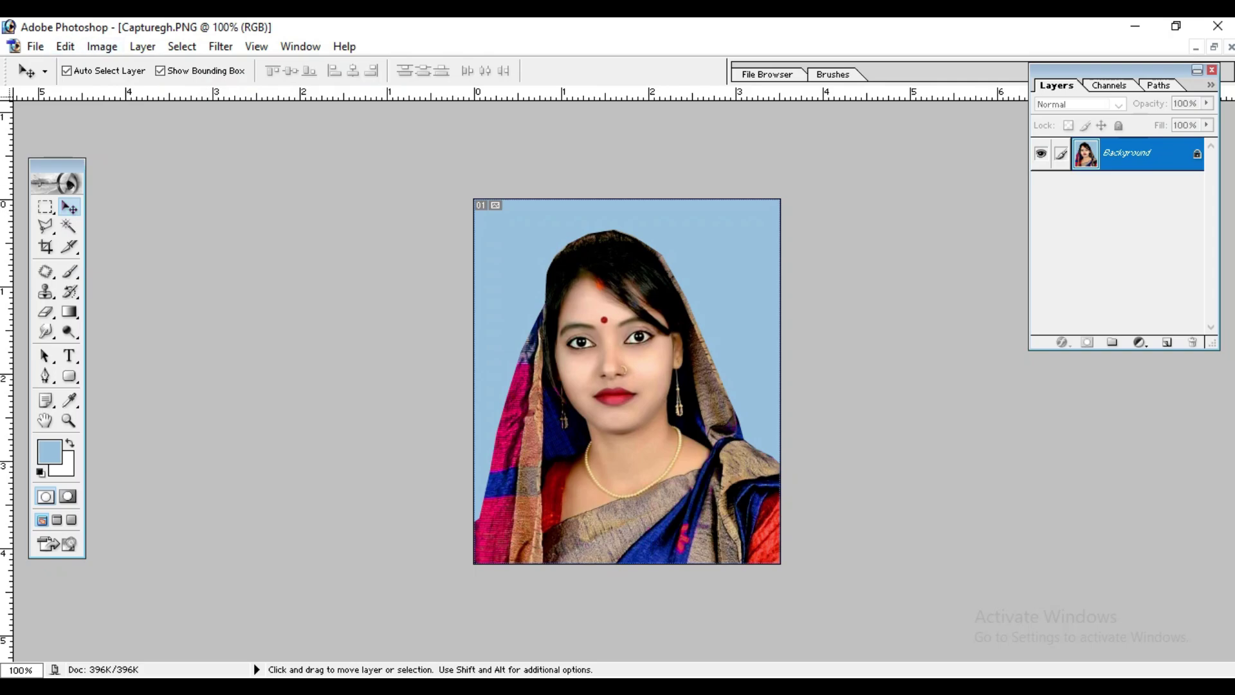
# - Resize the image to a width of 390 pixels with constrained proportions
pyautogui.click(101, 46)
pyautogui.click(141, 186)
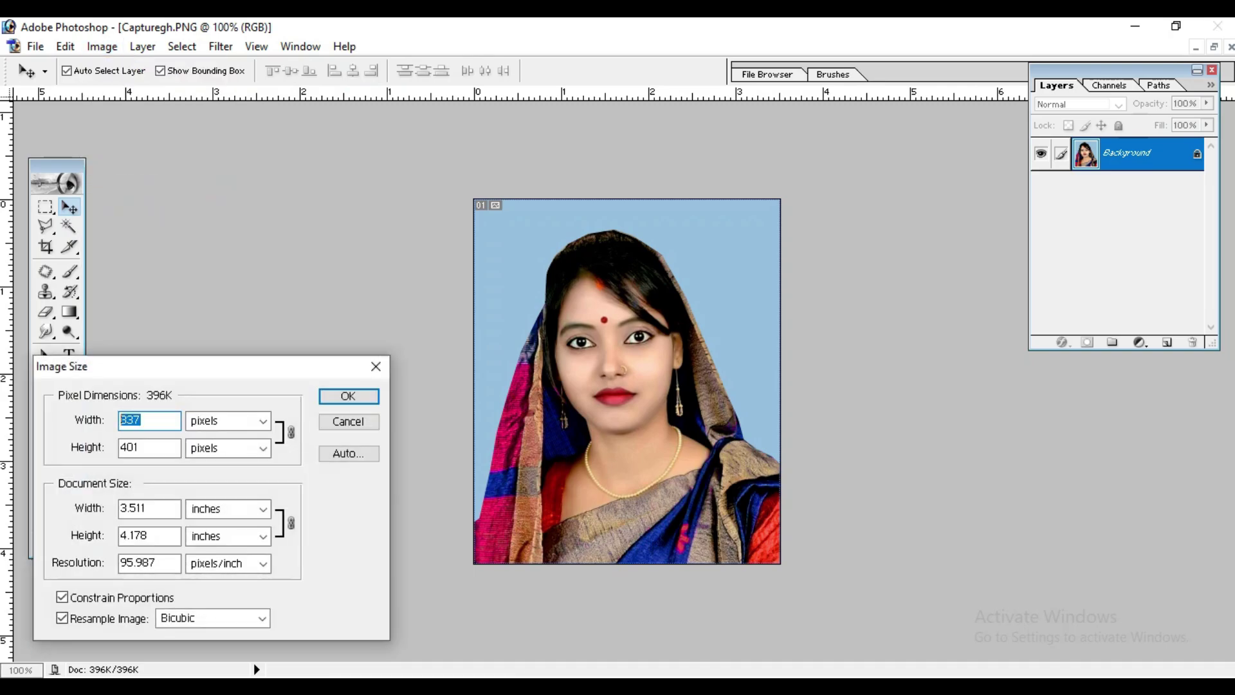
pyautogui.write('390')
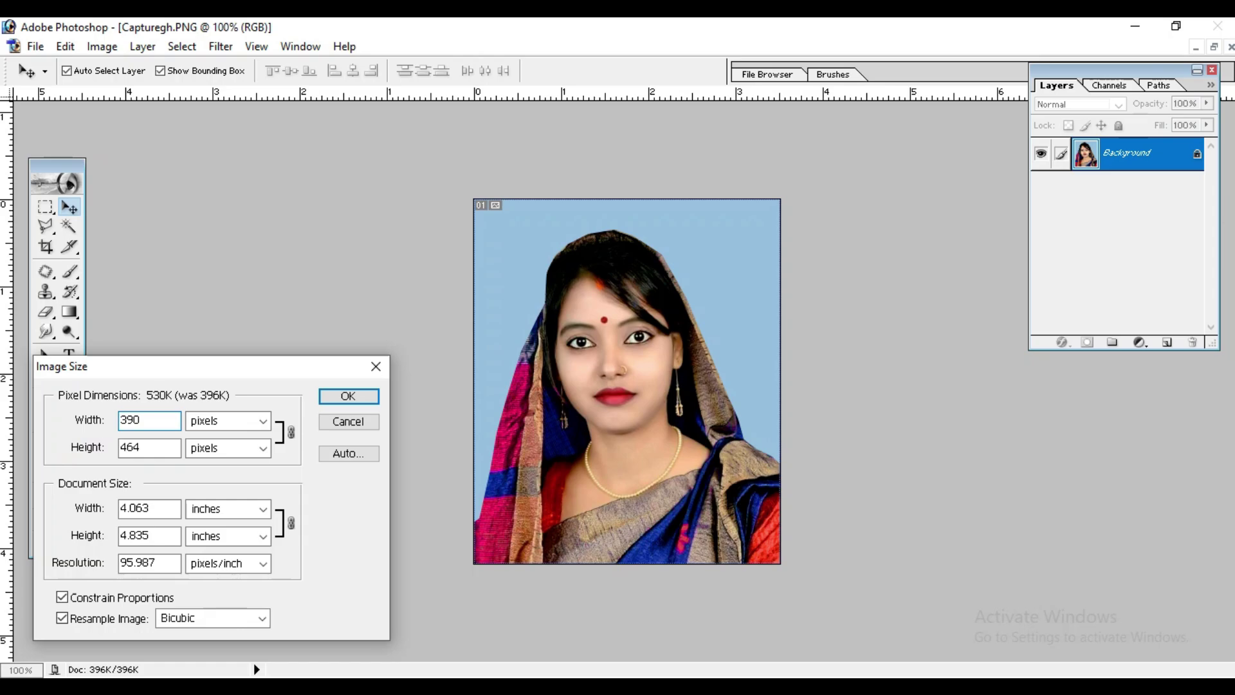
pyautogui.click(348, 396)
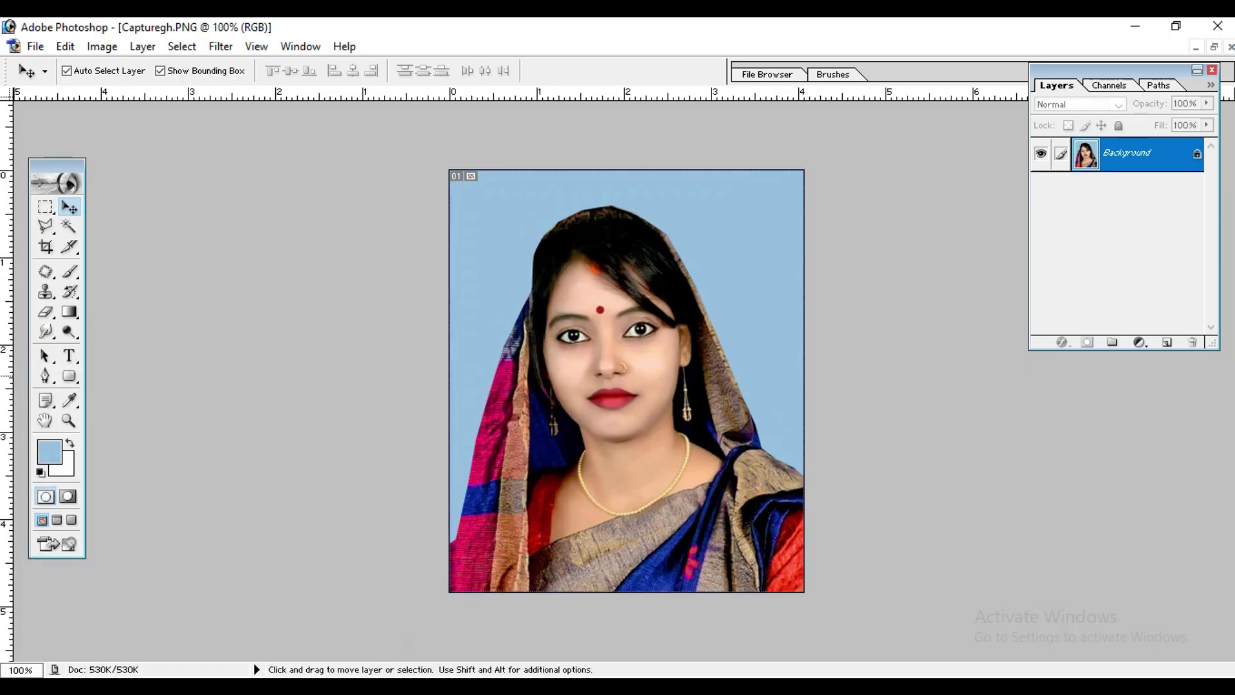
# - Create a new document named "passport size photo" with the A4 preset at 300 pixels/inch, RGB Color mode and white contents
pyautogui.click(1214, 47)
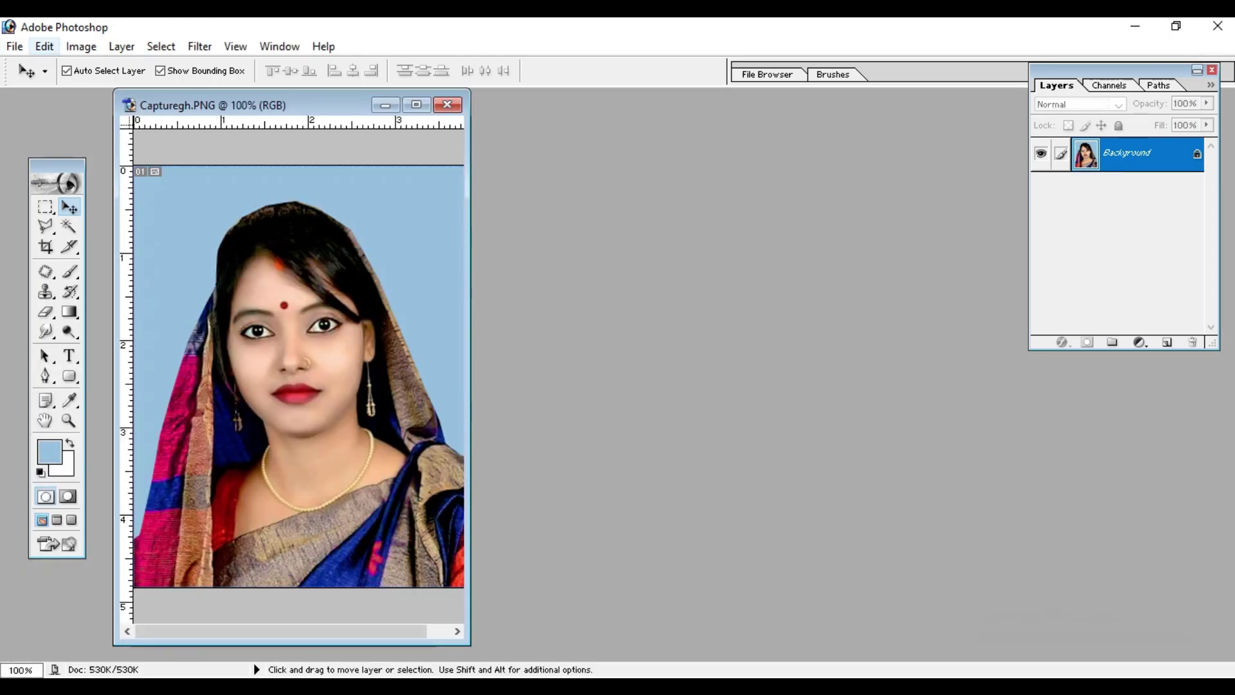
pyautogui.click(14, 46)
pyautogui.click(39, 67)
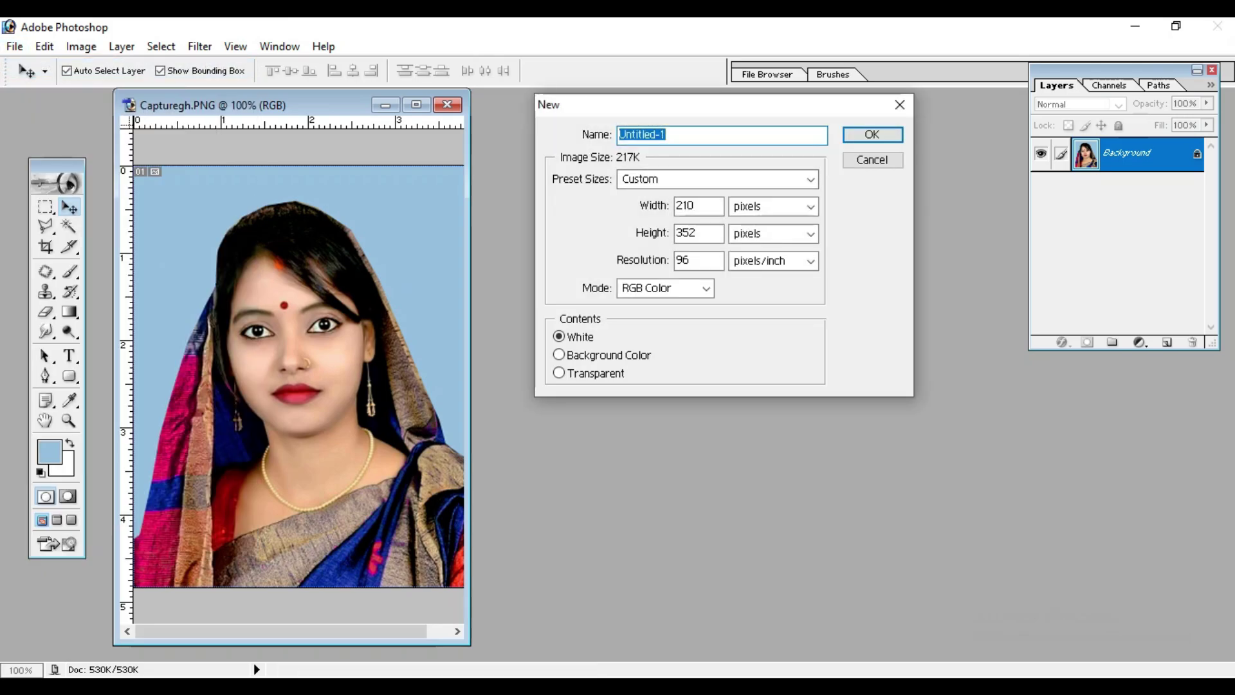
pyautogui.press('BackSpace')
pyautogui.write('passport size photo')
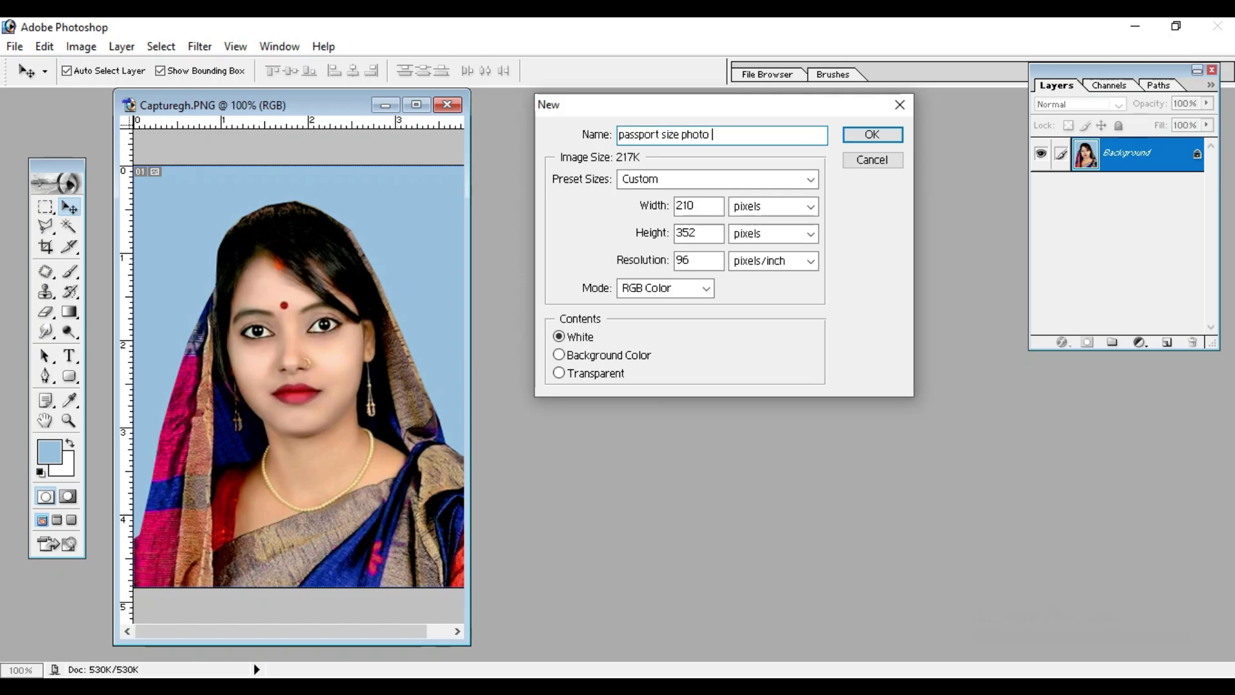
pyautogui.click(811, 180)
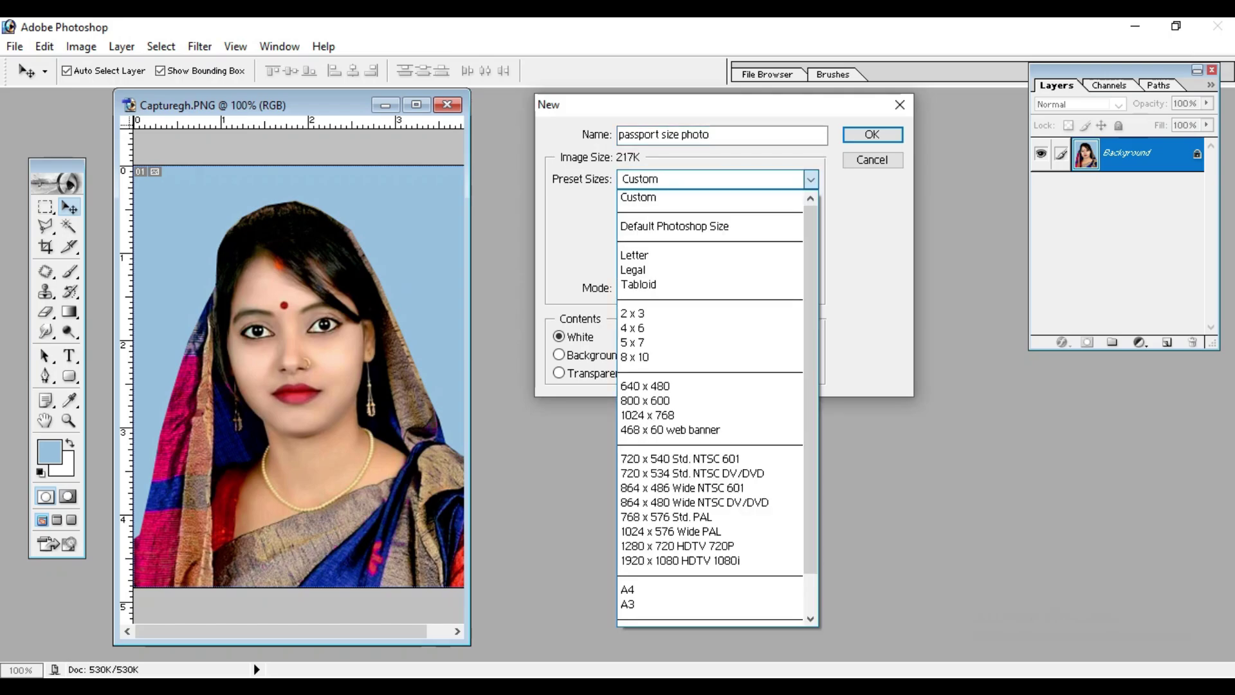
pyautogui.click(643, 589)
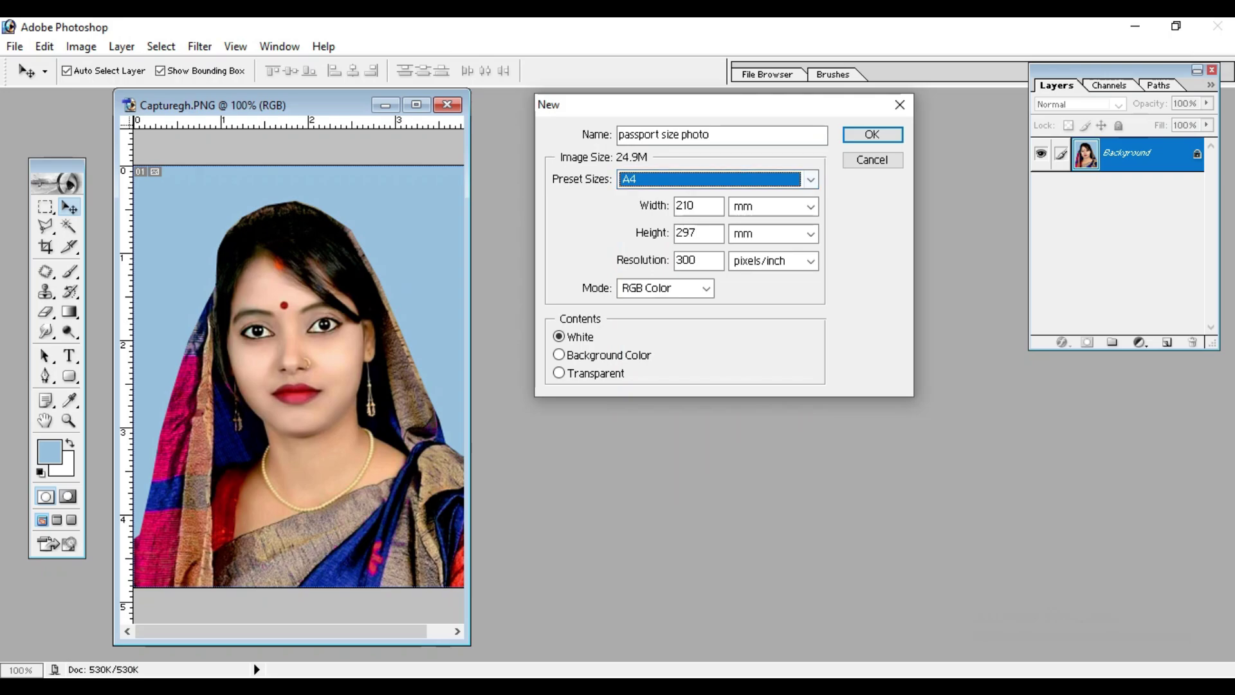
pyautogui.click(706, 288)
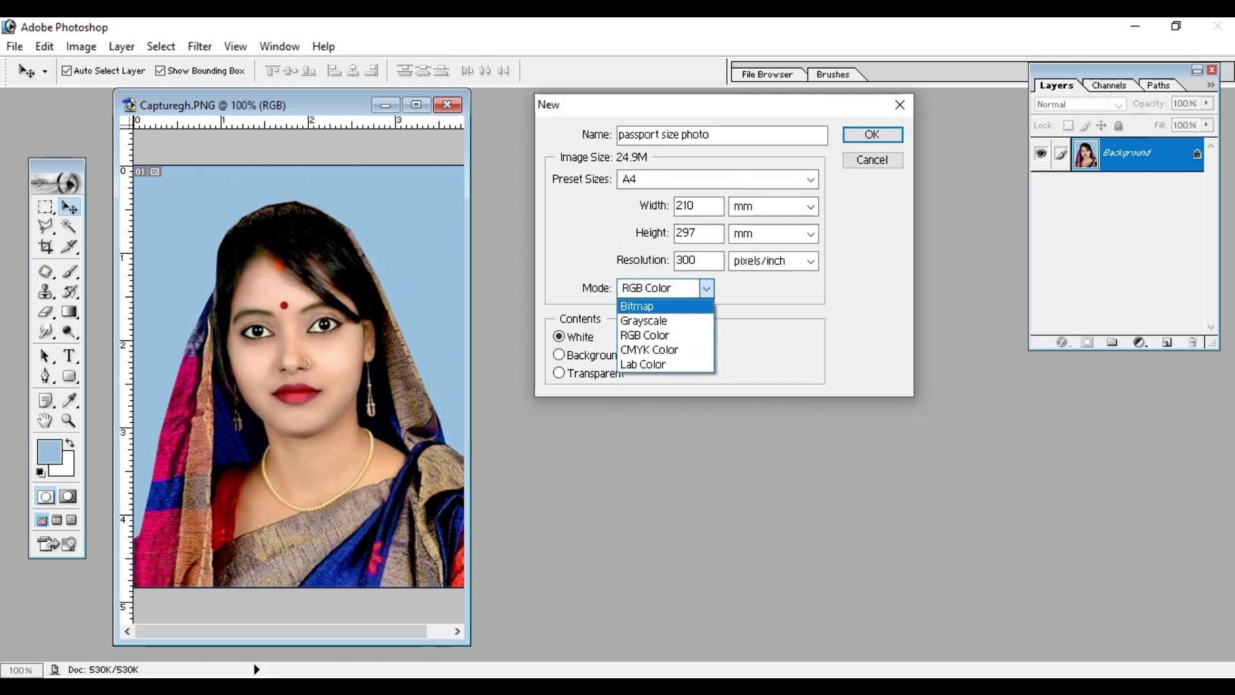
pyautogui.click(706, 289)
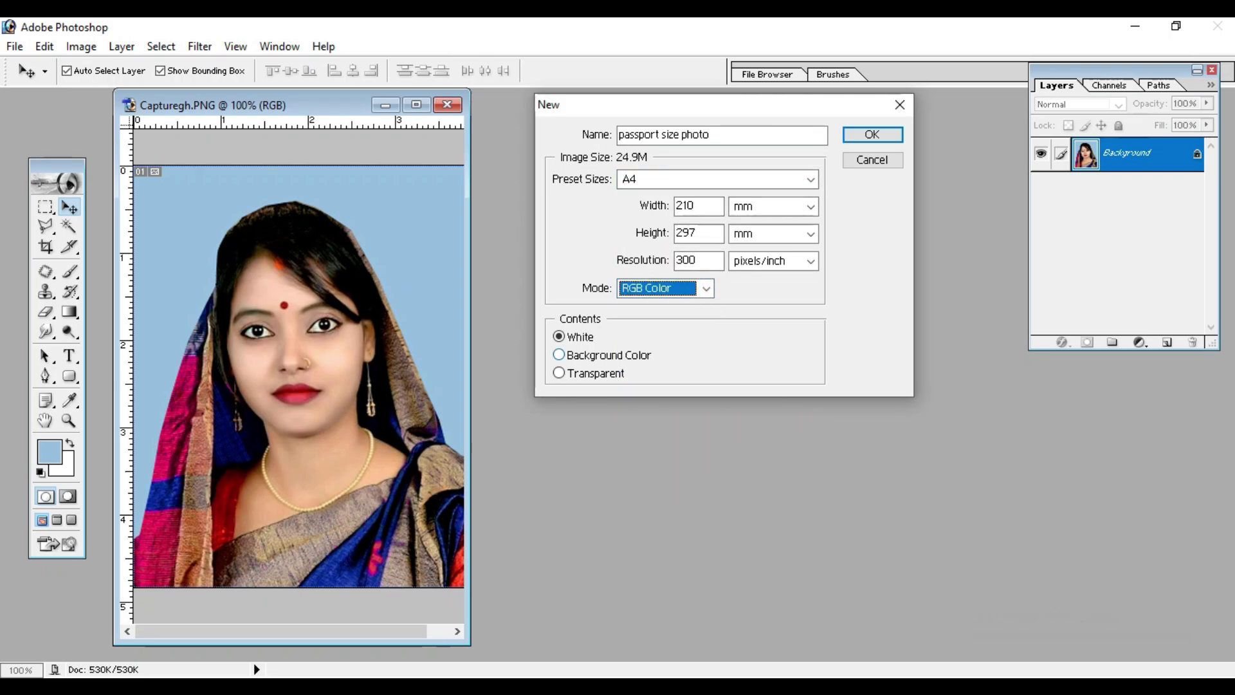
pyautogui.click(559, 337)
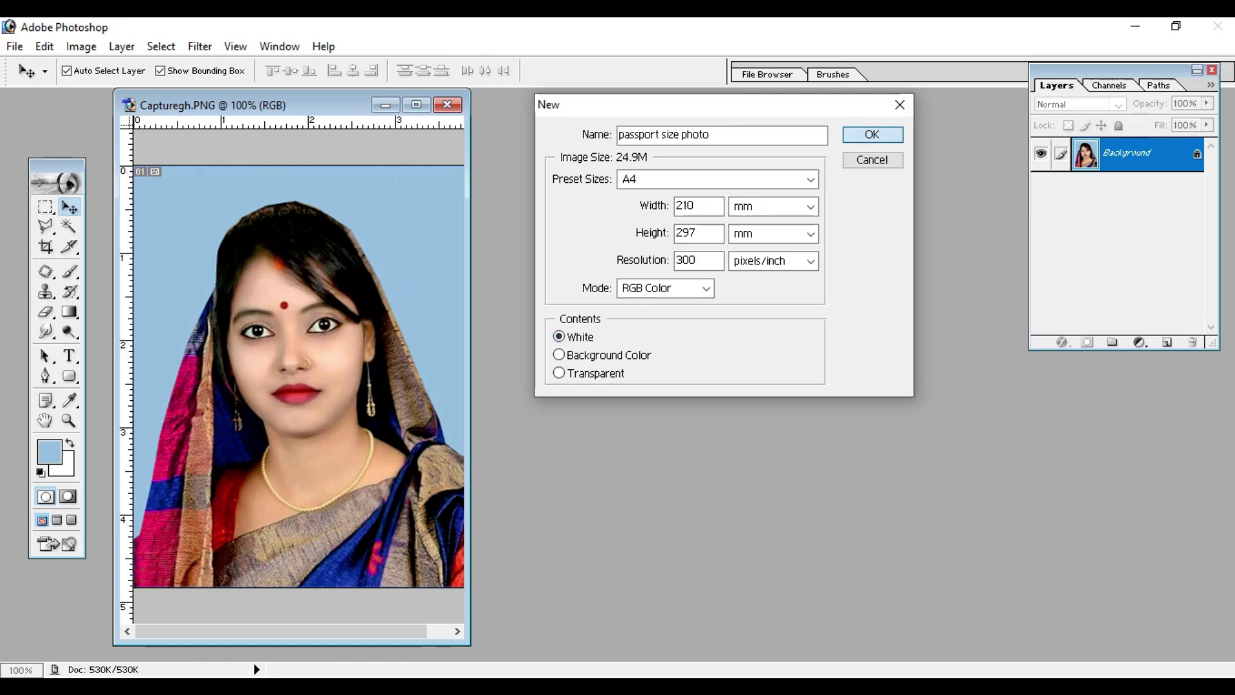
pyautogui.click(872, 134)
# - Copy the portrait into the A4 document as a new layer and position it in the upper part of the page
pyautogui.moveTo(160, 121); pyautogui.dragTo(740, 138)
pyautogui.hotkey('ctrl', 'Tab')
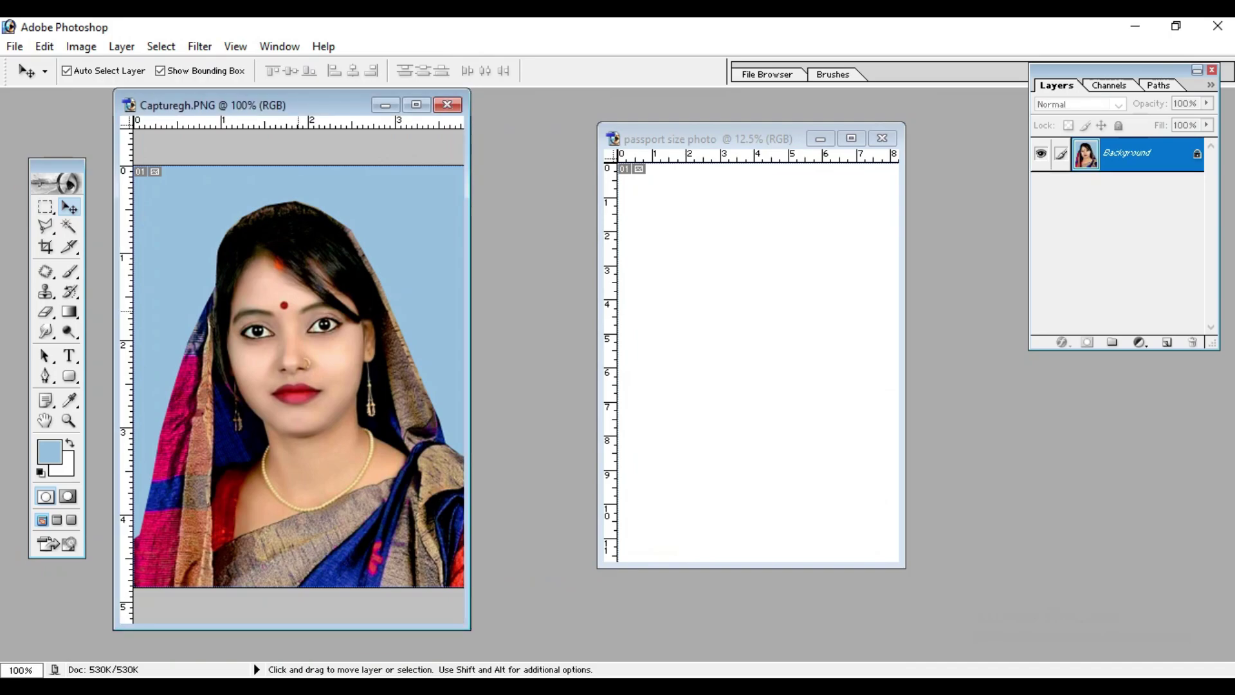
pyautogui.hotkey('ctrl', '-')
pyautogui.hotkey('ctrl', '-')
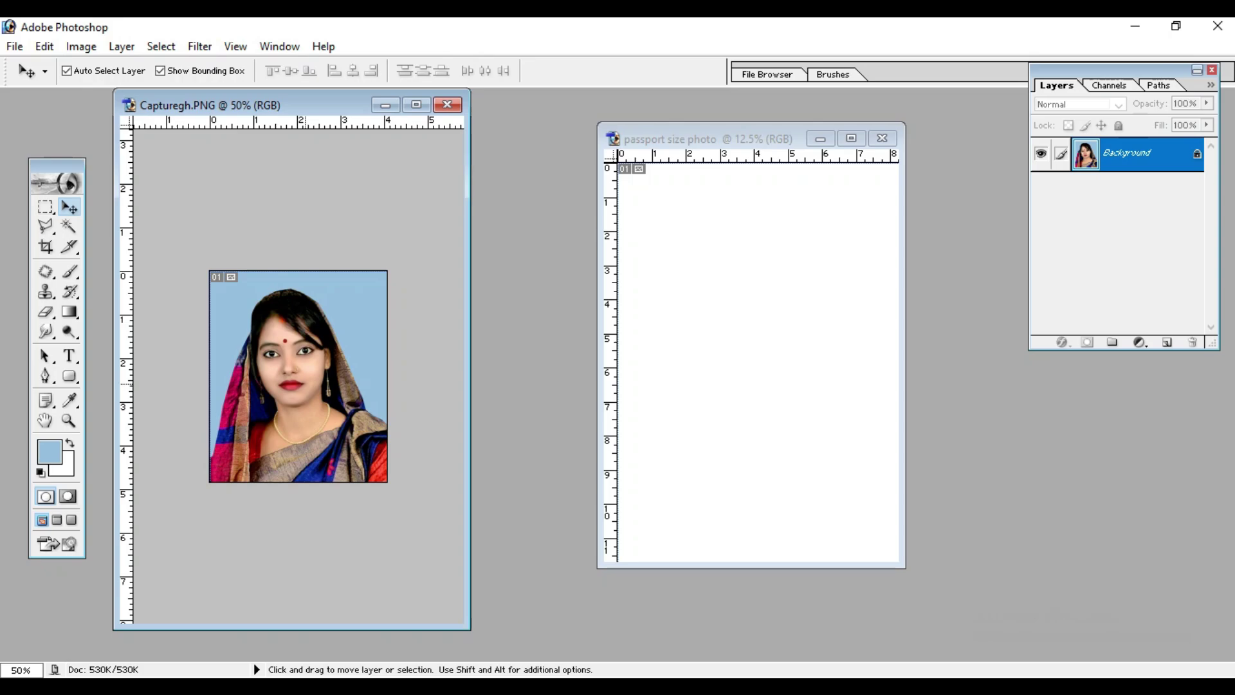
pyautogui.moveTo(298, 376); pyautogui.dragTo(714, 286)
pyautogui.click(851, 138)
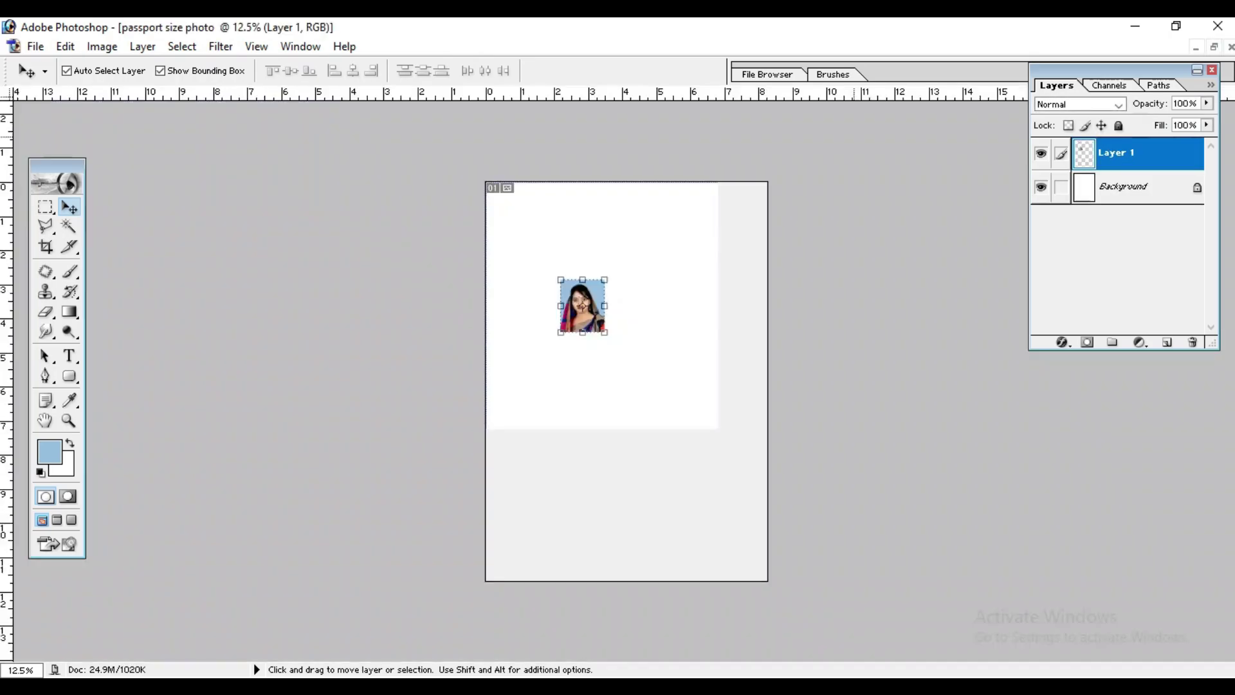
pyautogui.hotkey('ctrl', '+')
pyautogui.hotkey('ctrl', '+')
pyautogui.hotkey('ctrl', '+')
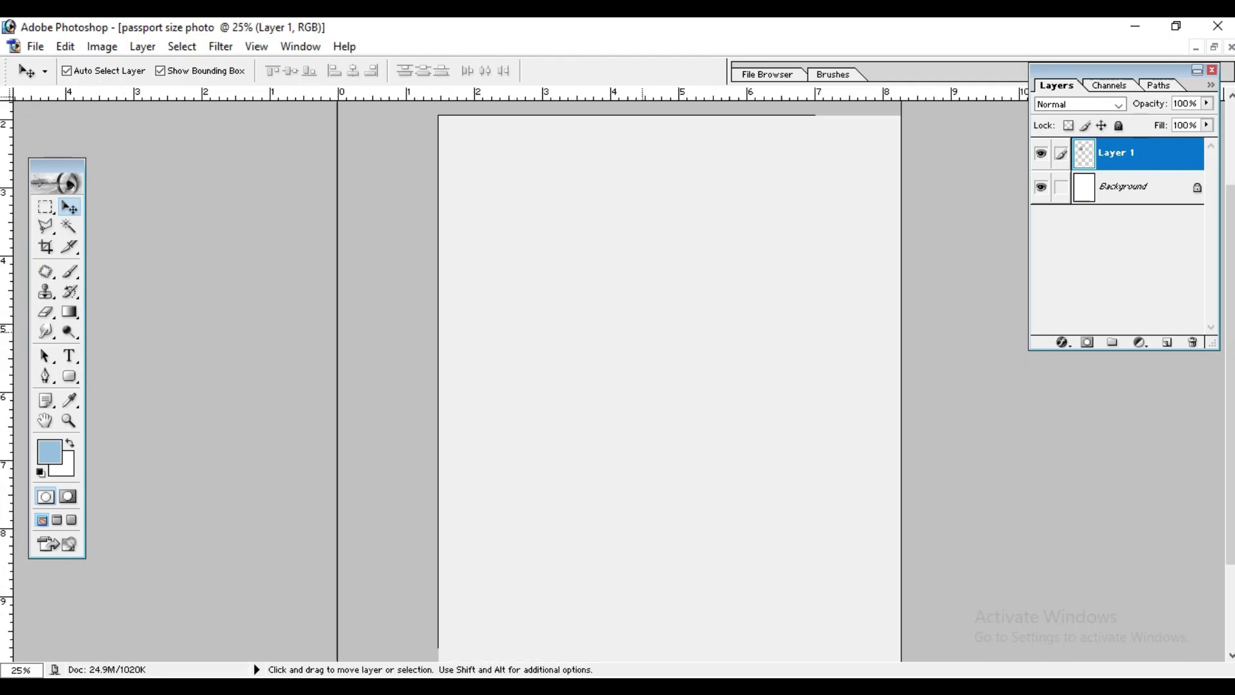
pyautogui.moveTo(579, 232); pyautogui.dragTo(561, 481)
pyautogui.moveTo(501, 431); pyautogui.dragTo(489, 301)
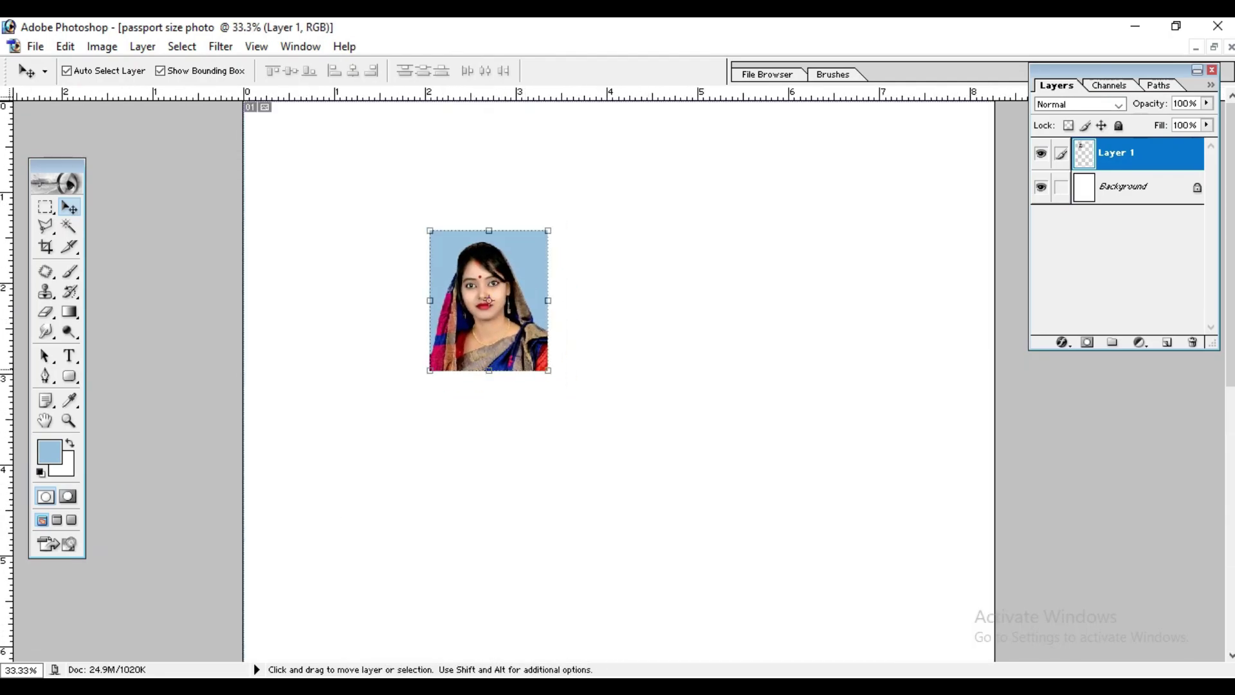
# - Add a black 4 px inside stroke around the portrait layer at 100% opacity
pyautogui.click(65, 46)
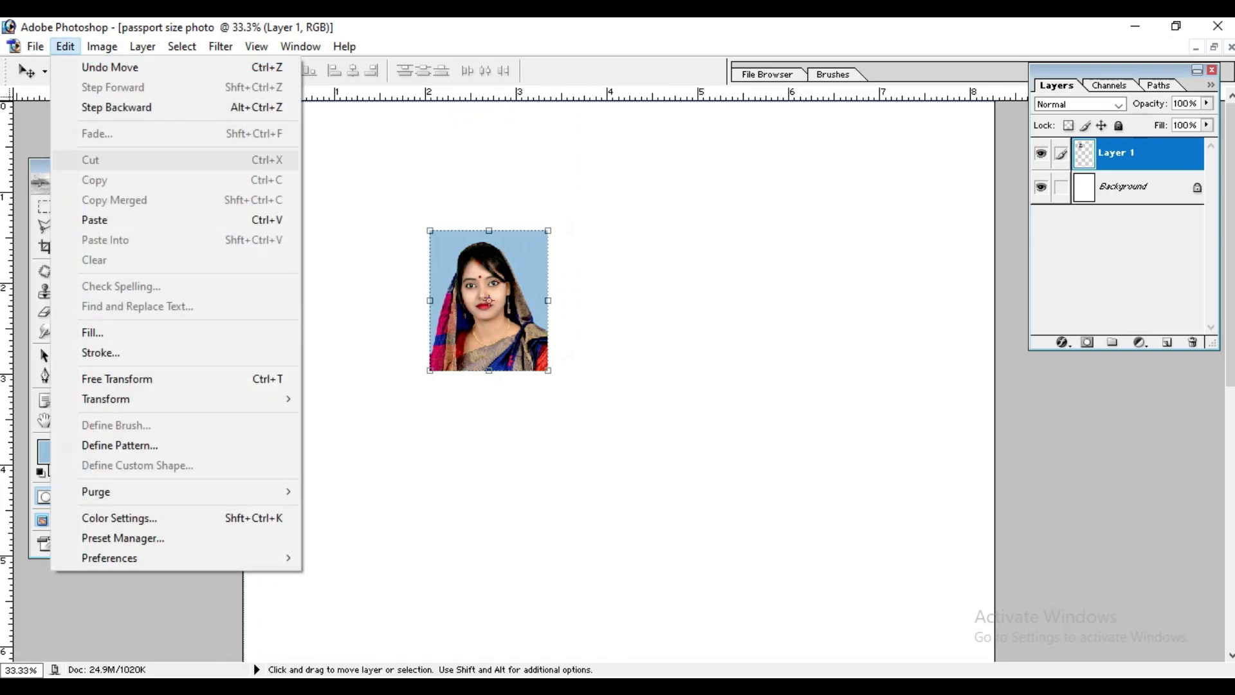
pyautogui.click(100, 352)
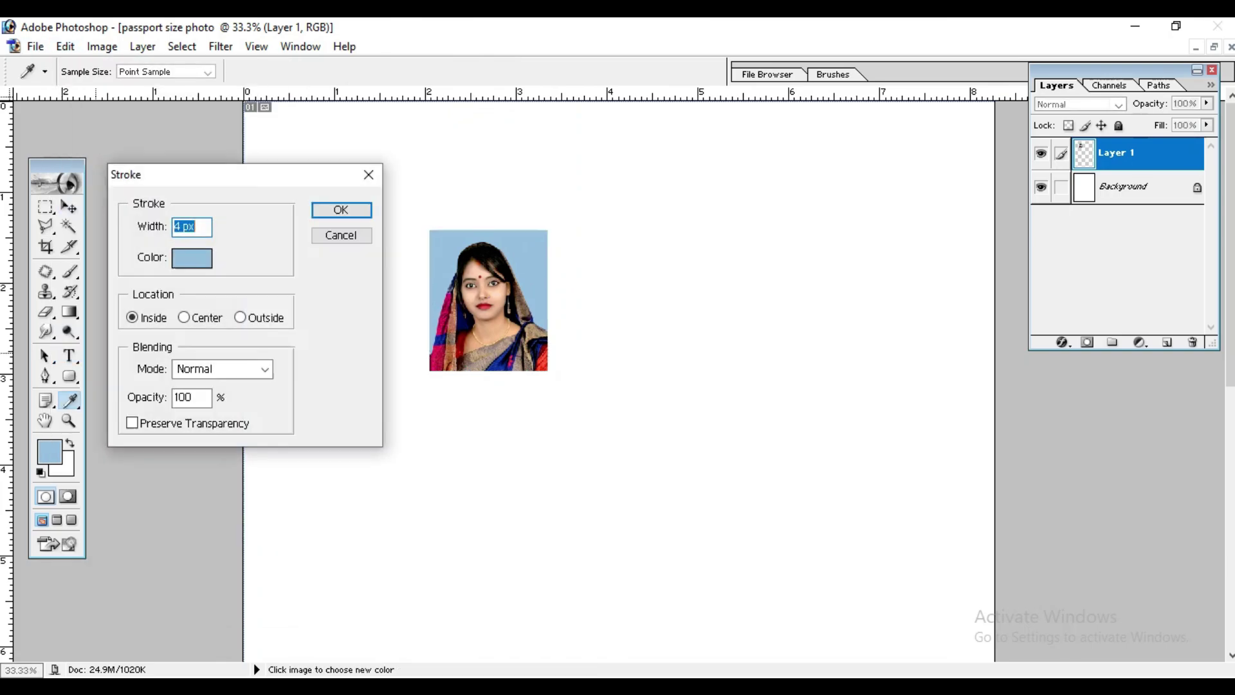
pyautogui.click(192, 258)
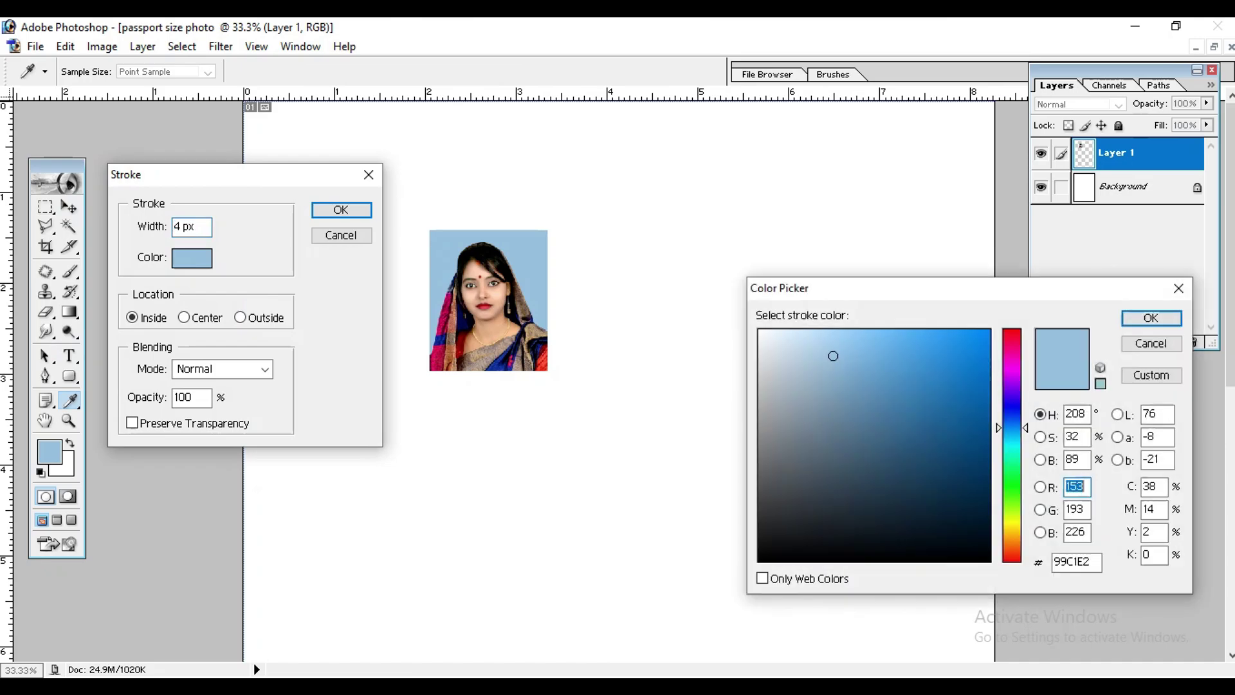
pyautogui.moveTo(871, 288); pyautogui.dragTo(790, 221)
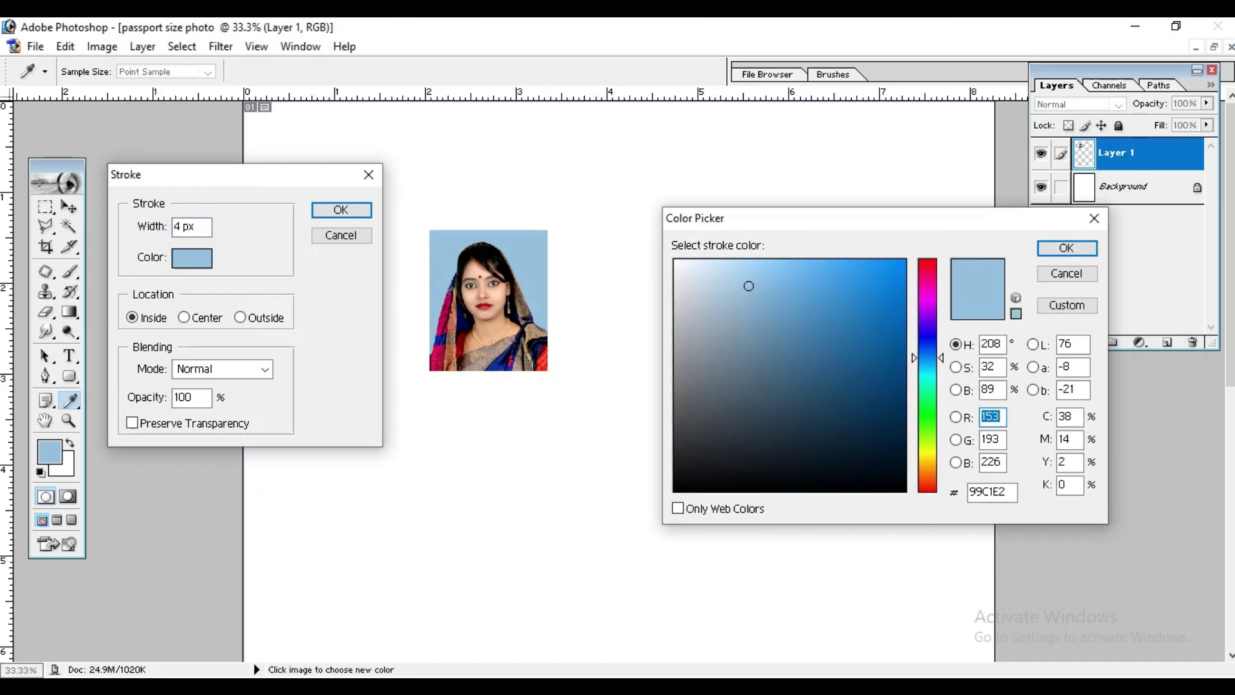
pyautogui.moveTo(748, 286); pyautogui.dragTo(766, 492)
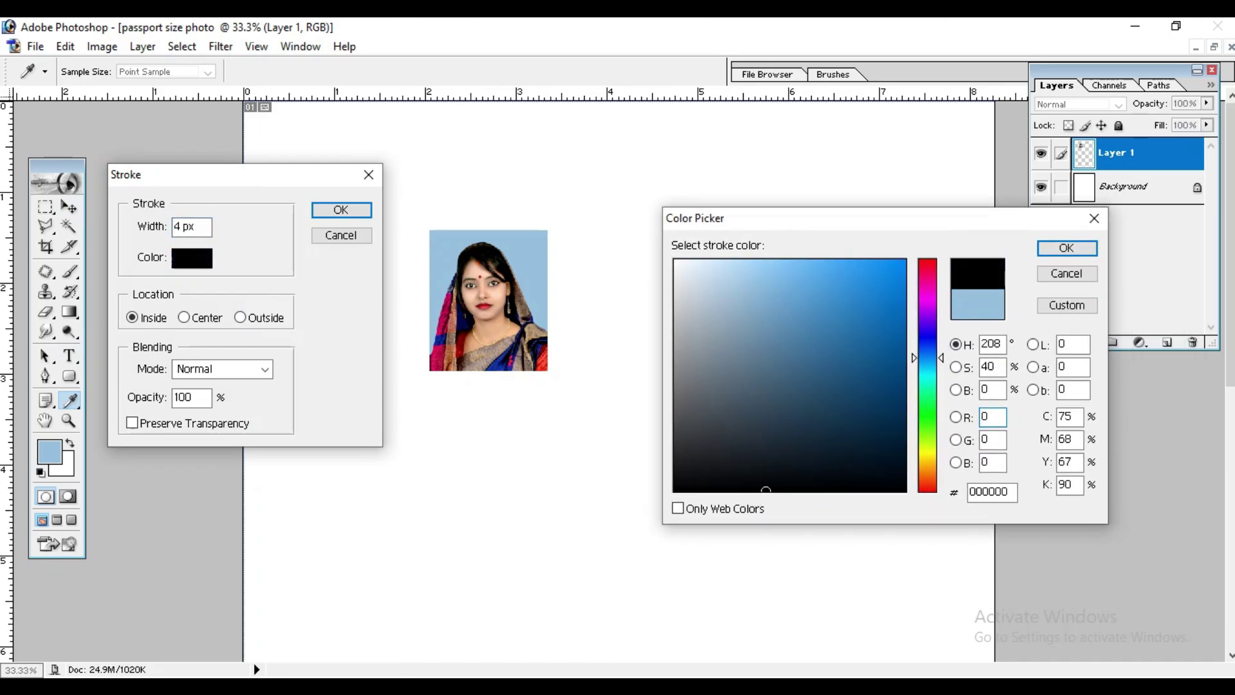
pyautogui.press('Return')
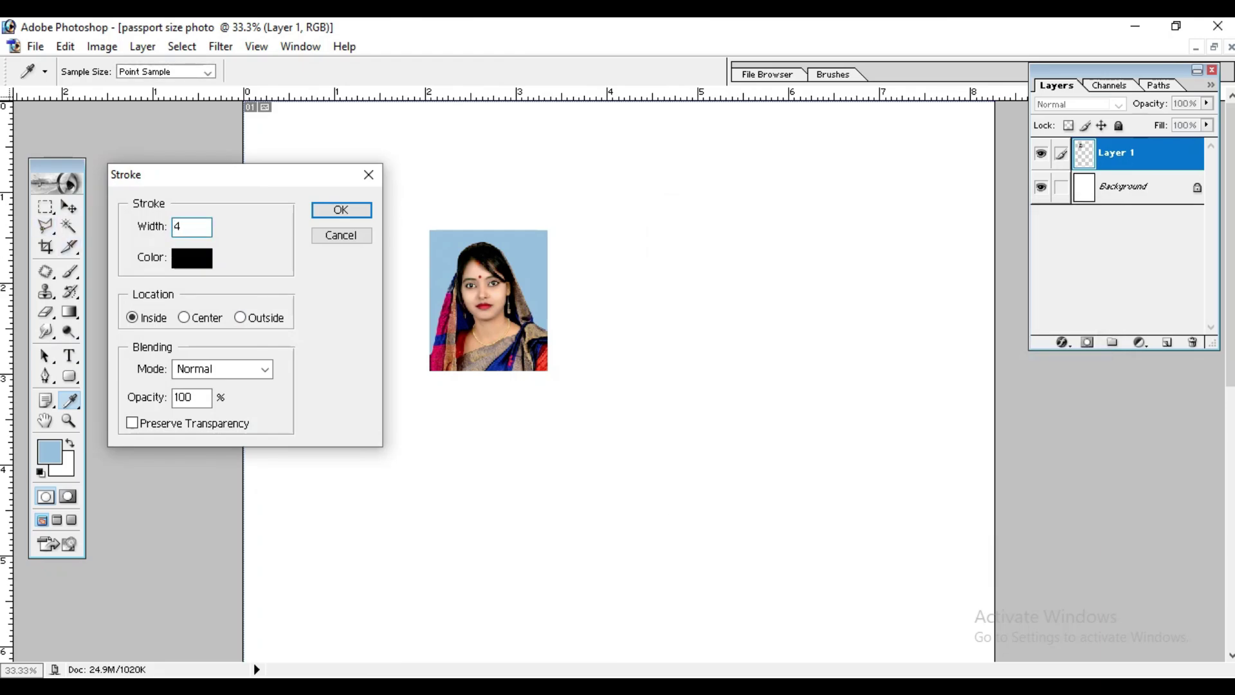
pyautogui.click(341, 210)
pyautogui.press('v')
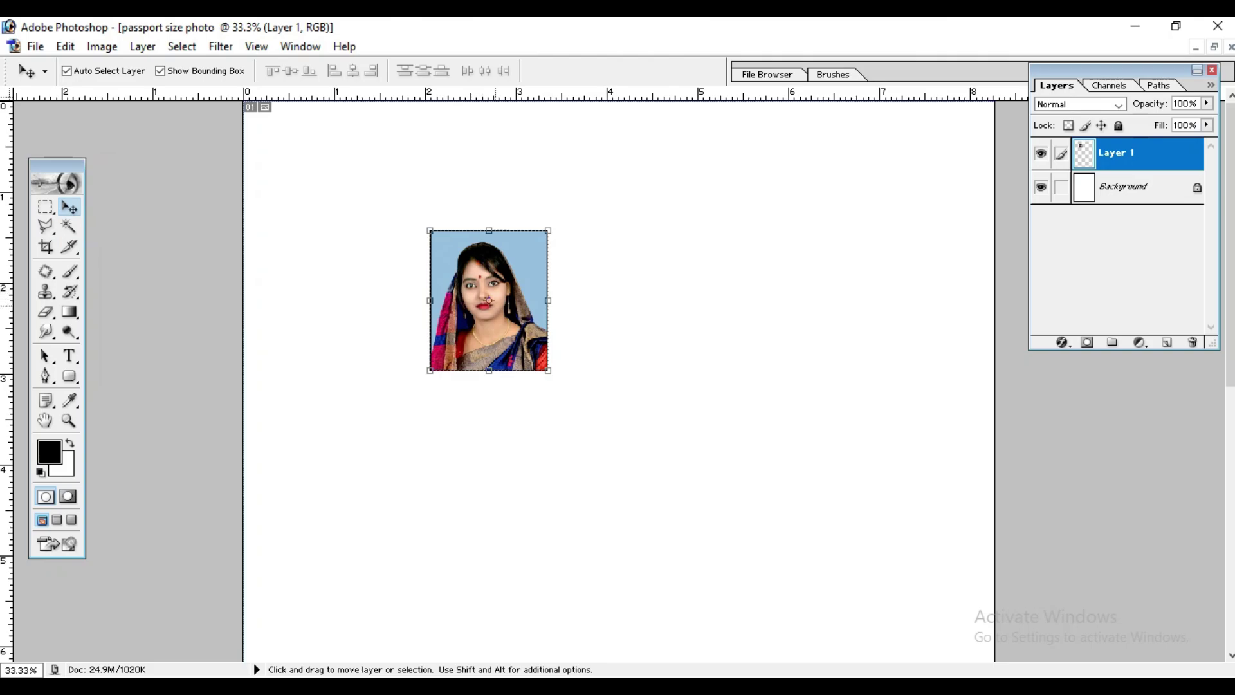
# - Move the portrait to the page's upper-left corner and duplicate it five times in an evenly spaced horizontal row
pyautogui.moveTo(489, 300); pyautogui.dragTo(308, 175)
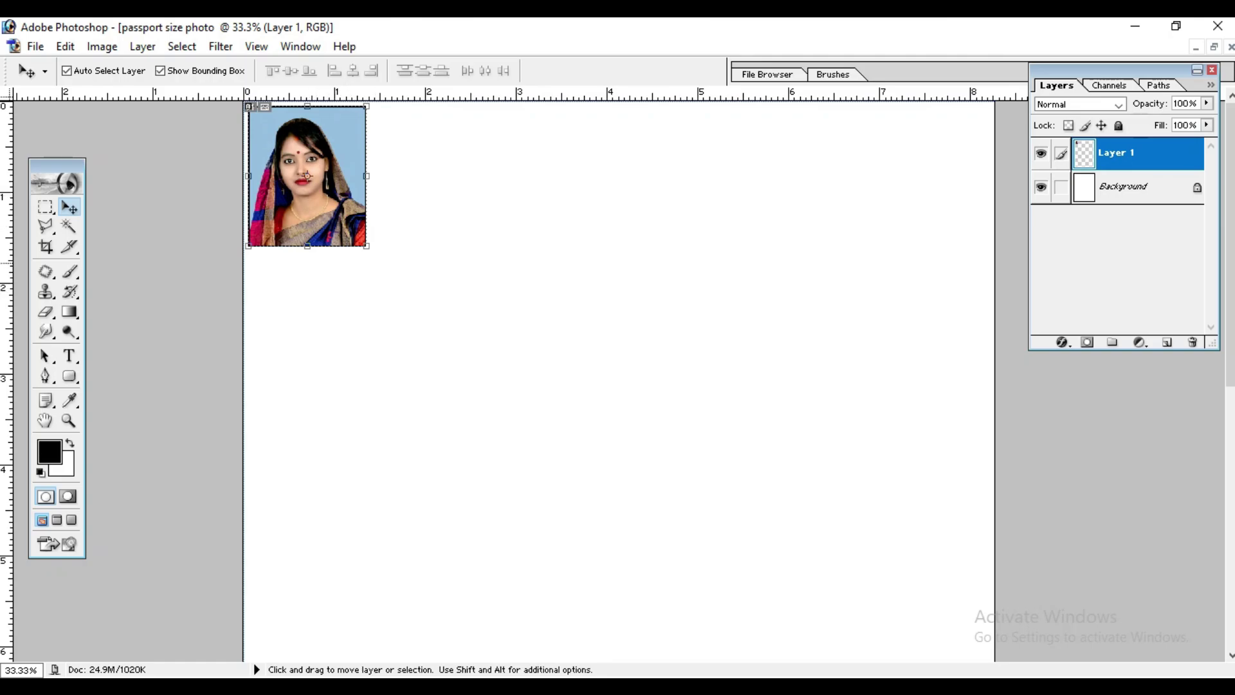
pyautogui.press('alt')
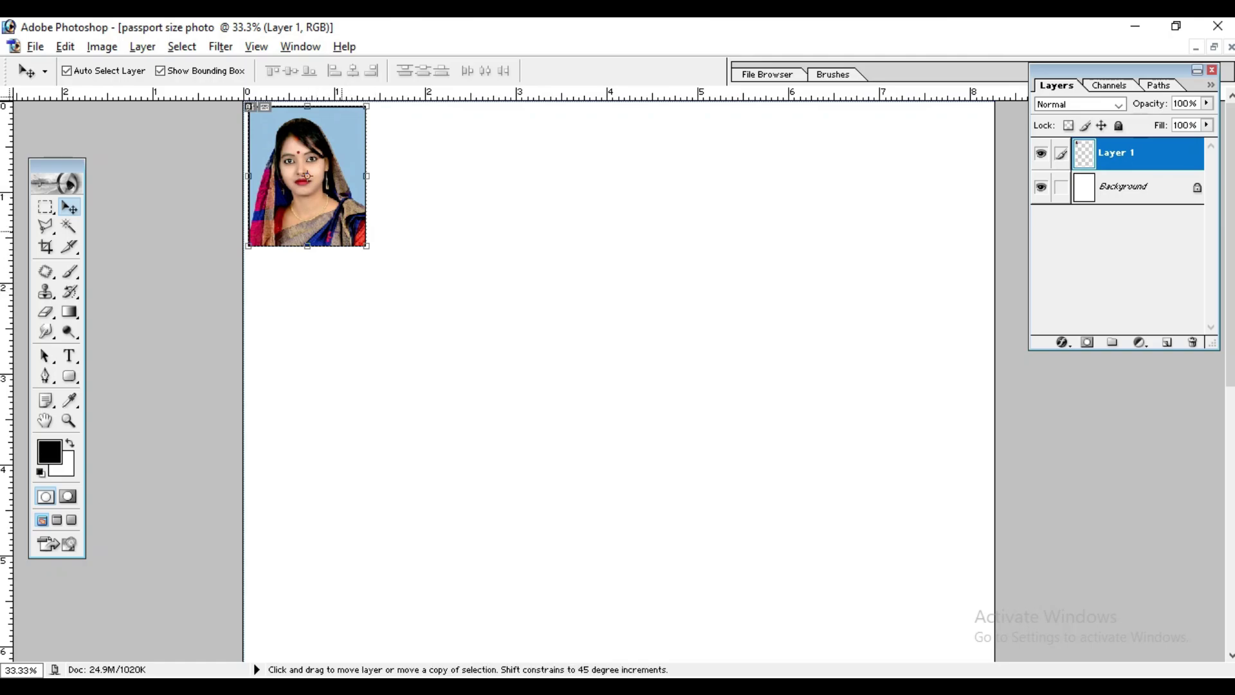
pyautogui.press('shift')
pyautogui.moveTo(307, 175); pyautogui.dragTo(927, 175)
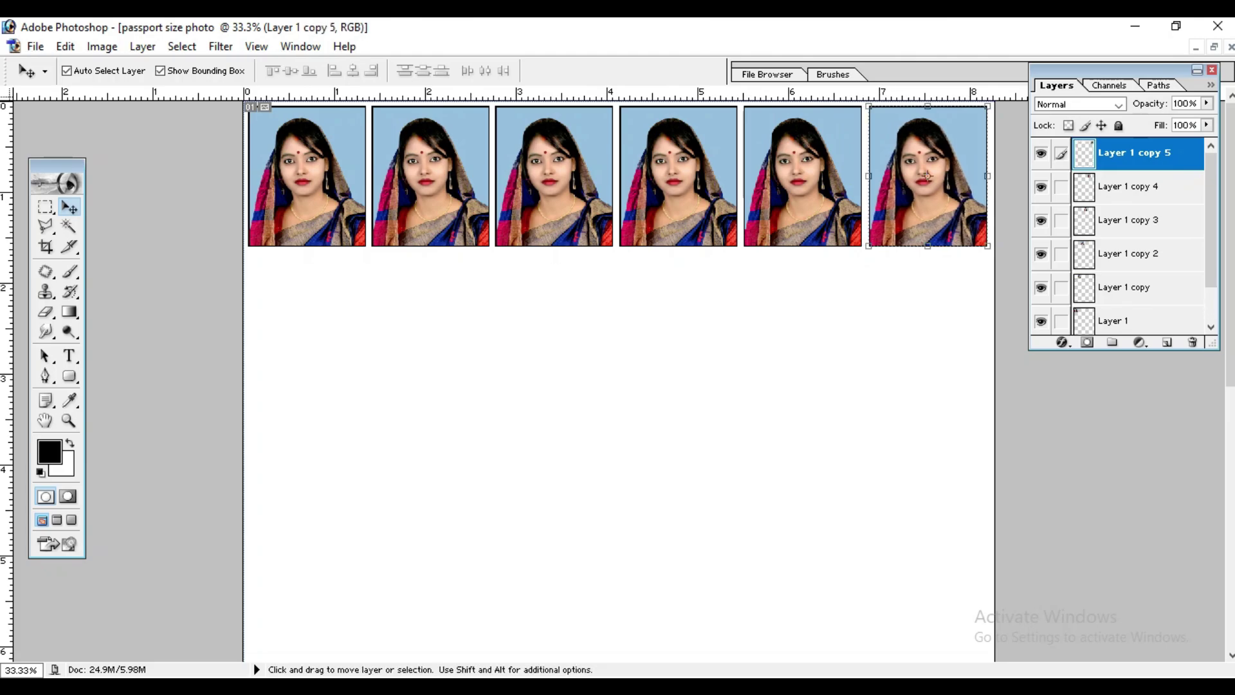
# - Merge Layer 1 copy 5 down into Layer 1 copy 4
pyautogui.hotkey('alt', 'i')
pyautogui.press('Right')
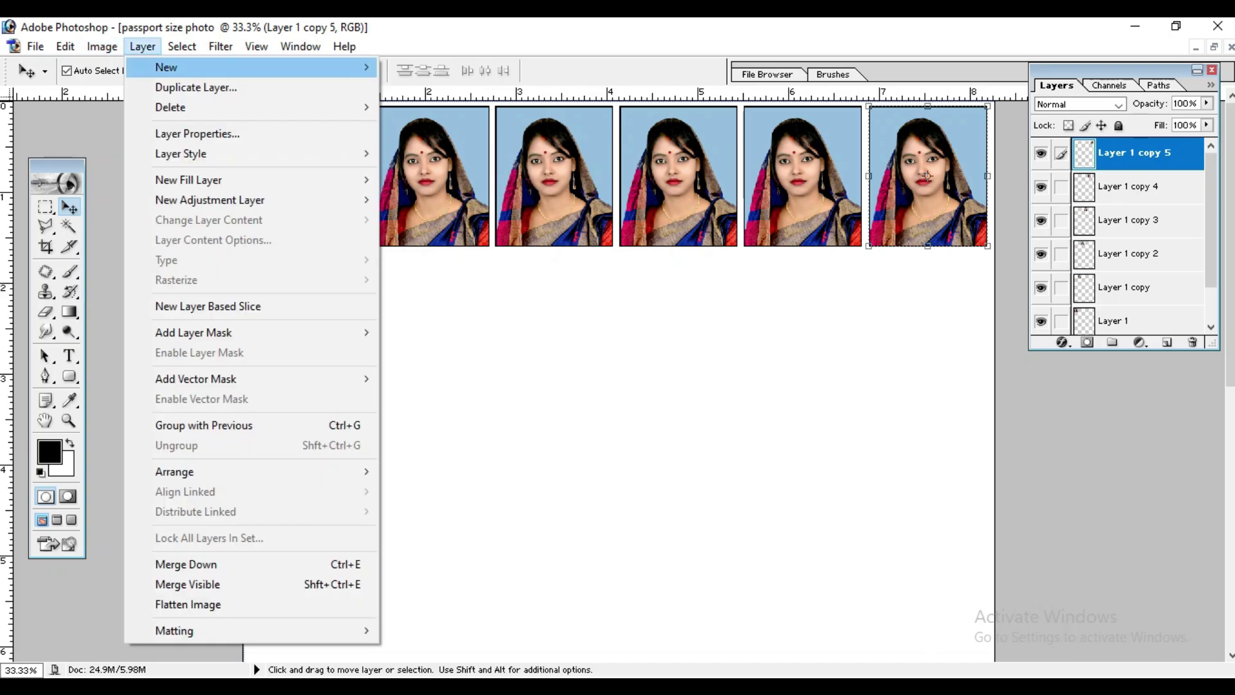
pyautogui.press('Down')
pyautogui.press('Down')
pyautogui.press('Down')
pyautogui.press('Down')
pyautogui.press('Down')
pyautogui.press('Down')
pyautogui.press('Down')
pyautogui.press('Down')
pyautogui.press('Down')
pyautogui.press('Down')
pyautogui.press('Down')
pyautogui.press('Down')
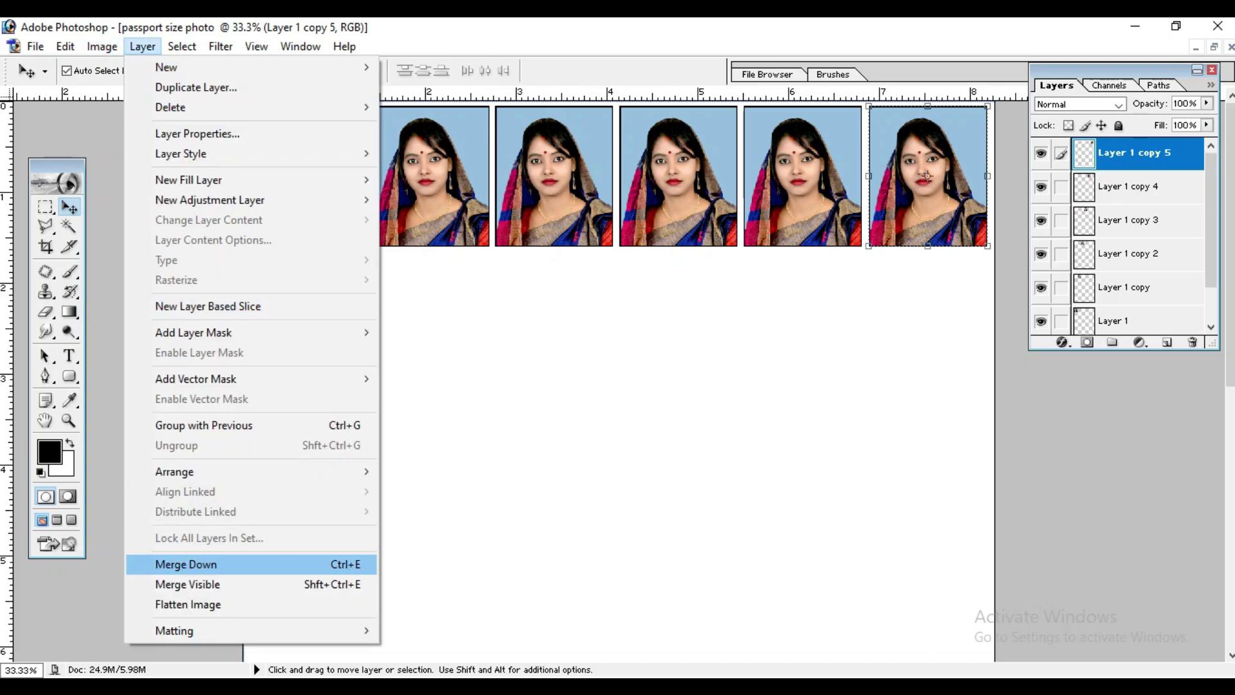
pyautogui.press('Return')
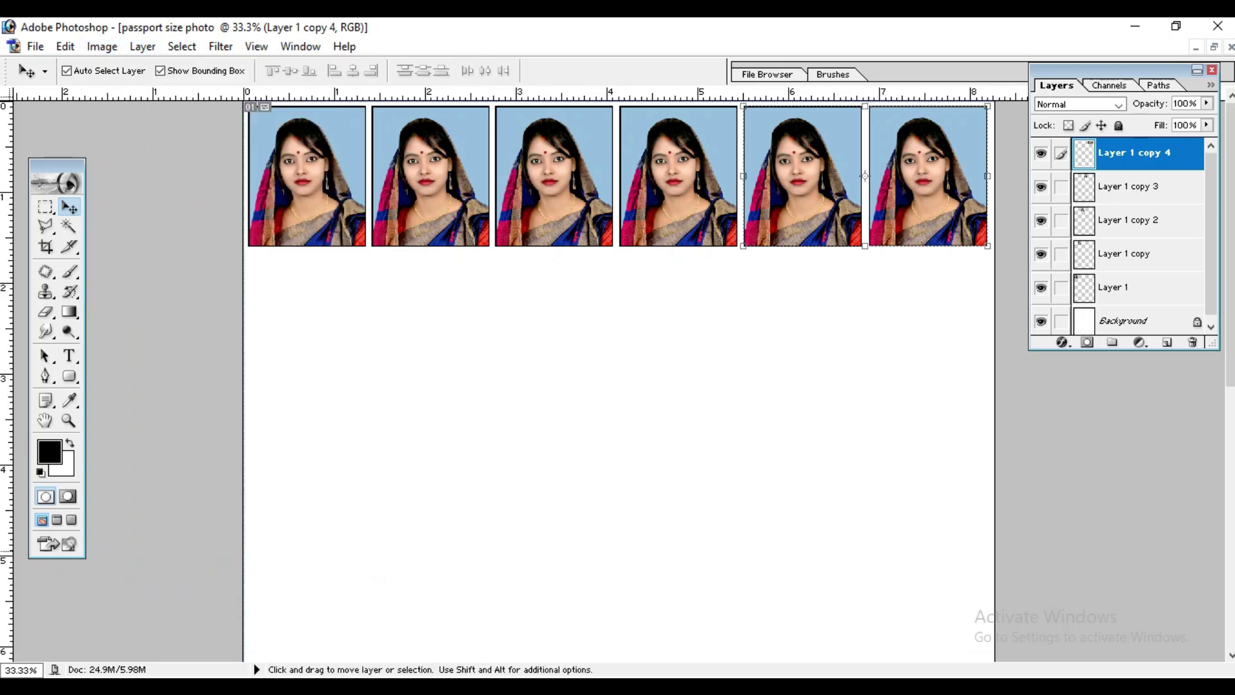
# - Merge Layer 1 copy 4 down into Layer 1 copy 3
pyautogui.hotkey('alt', 'i')
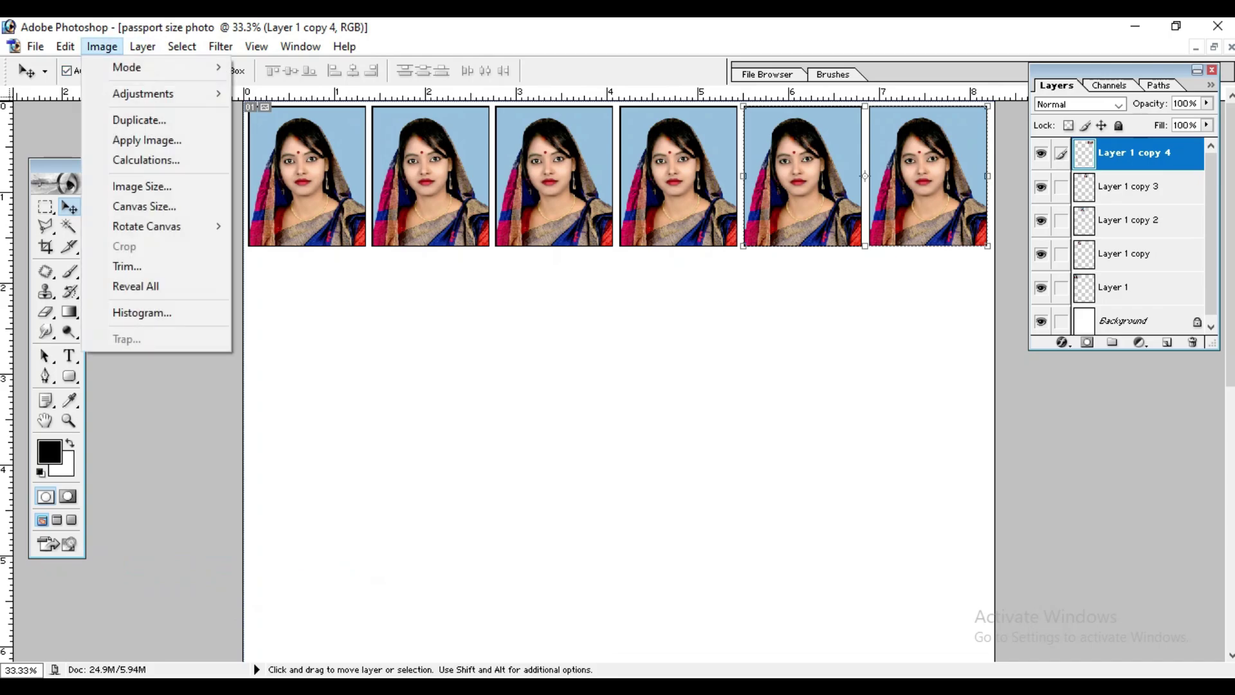
pyautogui.press('Right')
pyautogui.press('Down')
pyautogui.press('Down')
pyautogui.press('Down')
pyautogui.press('Down')
pyautogui.press('Down')
pyautogui.press('Down')
pyautogui.press('Down')
pyautogui.press('Down')
pyautogui.press('Down')
pyautogui.press('Down')
pyautogui.press('Down')
pyautogui.press('Down')
pyautogui.press('Return')
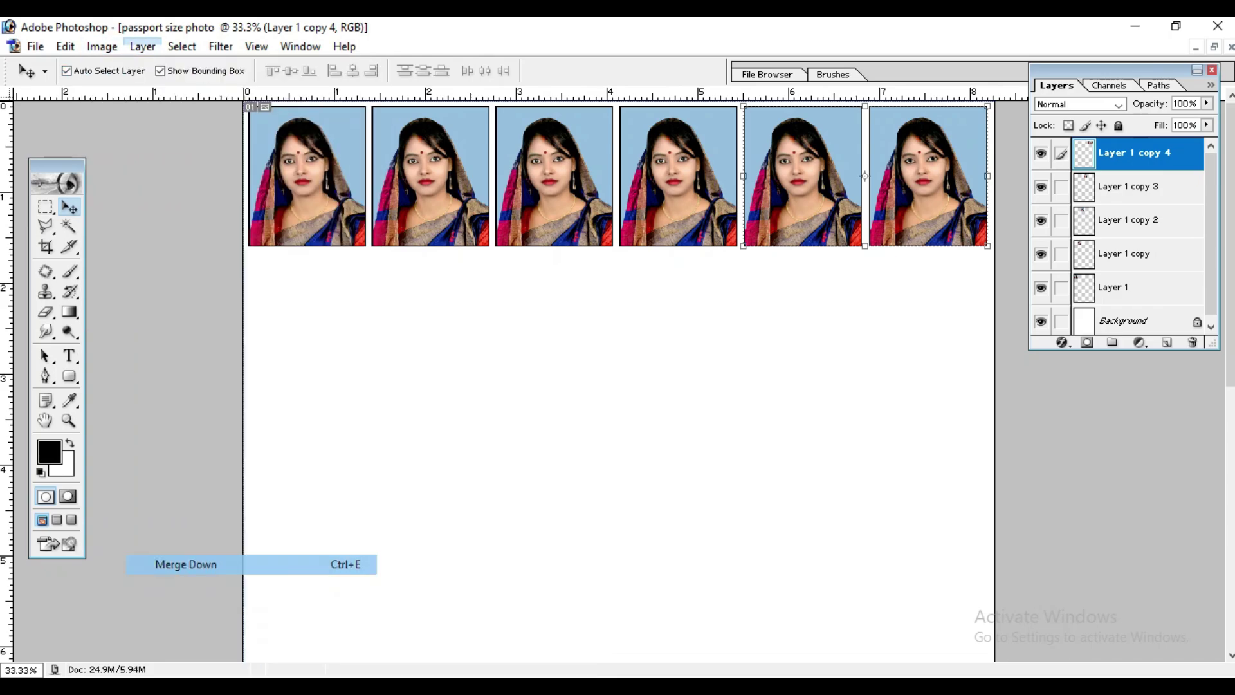
# - Merge Layer 1 copy 3 down into Layer 1 copy 2
pyautogui.hotkey('alt', 'l')
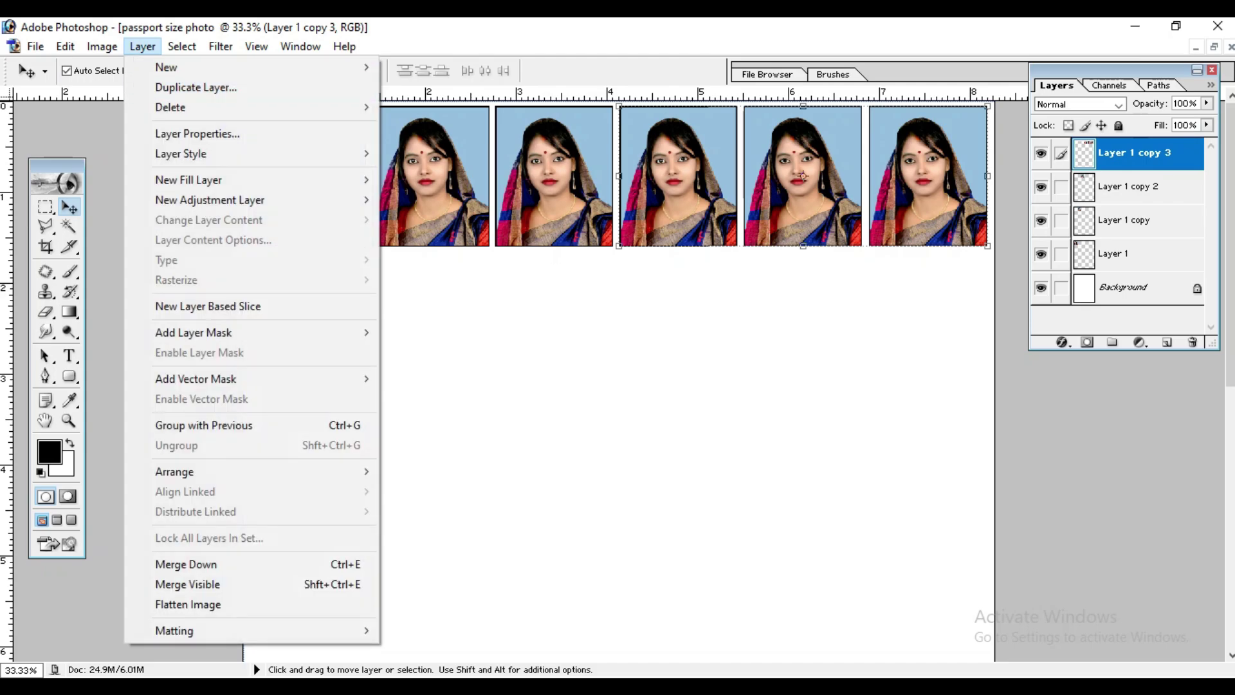
pyautogui.press('Down')
pyautogui.press('Down')
pyautogui.press('Down')
pyautogui.press('Down')
pyautogui.press('Down')
pyautogui.press('Down')
pyautogui.press('Down')
pyautogui.press('Down')
pyautogui.press('Down')
pyautogui.press('Down')
pyautogui.press('Down')
pyautogui.press('Down')
pyautogui.press('Return')
# - Merge Layer 1 copy 2 down into Layer 1 copy
pyautogui.hotkey('alt', 'l')
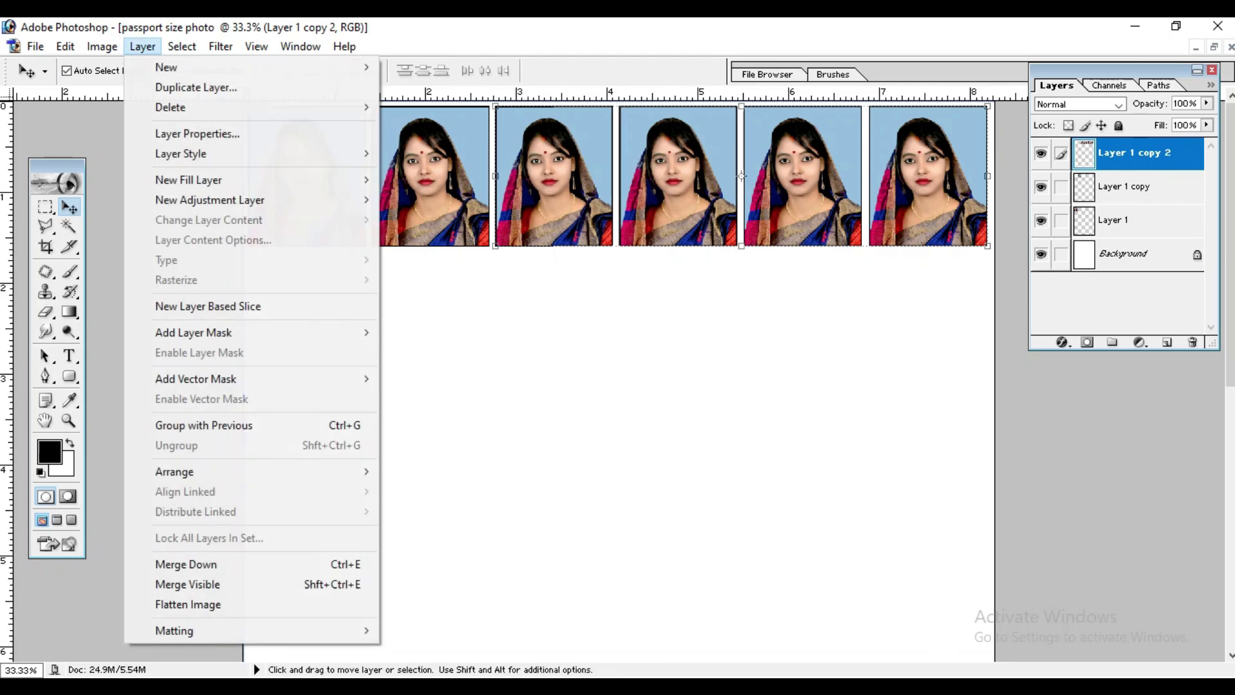
pyautogui.press('Down')
pyautogui.press('Down')
pyautogui.press('Down')
pyautogui.press('Down')
pyautogui.press('Down')
pyautogui.press('Down')
pyautogui.press('Down')
pyautogui.press('Down')
pyautogui.press('Down')
pyautogui.press('Down')
pyautogui.press('Down')
pyautogui.press('Down')
pyautogui.press('Return')
# - Merge Layer 1 copy down into Layer 1 so the whole row of photos sits on one layer
pyautogui.hotkey('alt', 'l')
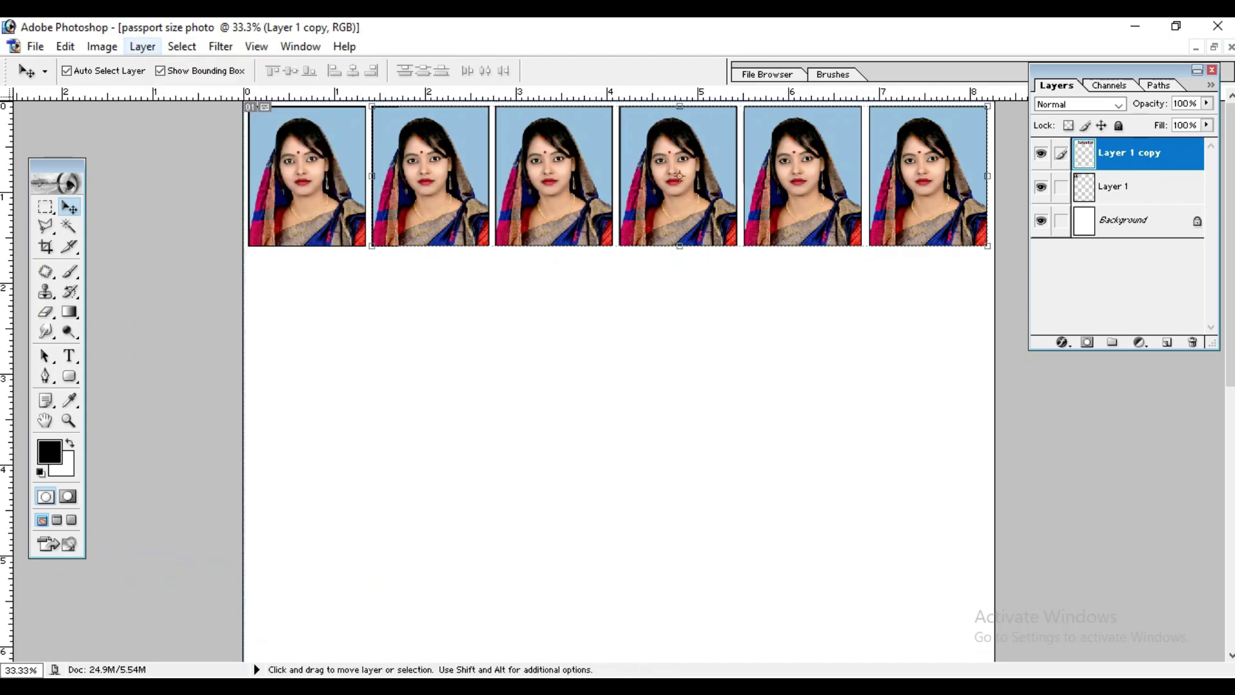
pyautogui.press('Left')
pyautogui.press('Right')
pyautogui.press('Down')
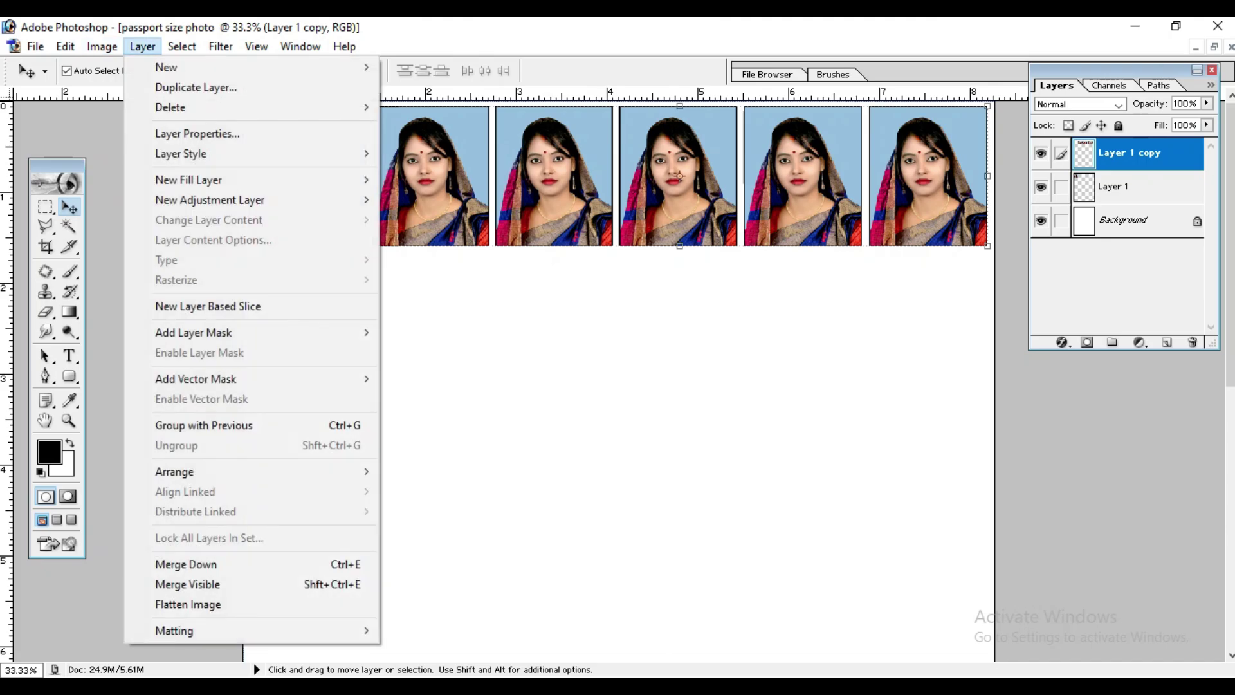
pyautogui.press('Down')
pyautogui.press('Down')
pyautogui.press('Down')
pyautogui.press('Down')
pyautogui.press('Down')
pyautogui.press('Down')
pyautogui.press('Down')
pyautogui.press('Down')
pyautogui.press('Down')
pyautogui.press('Down')
pyautogui.press('Down')
pyautogui.press('Down')
pyautogui.press('Return')
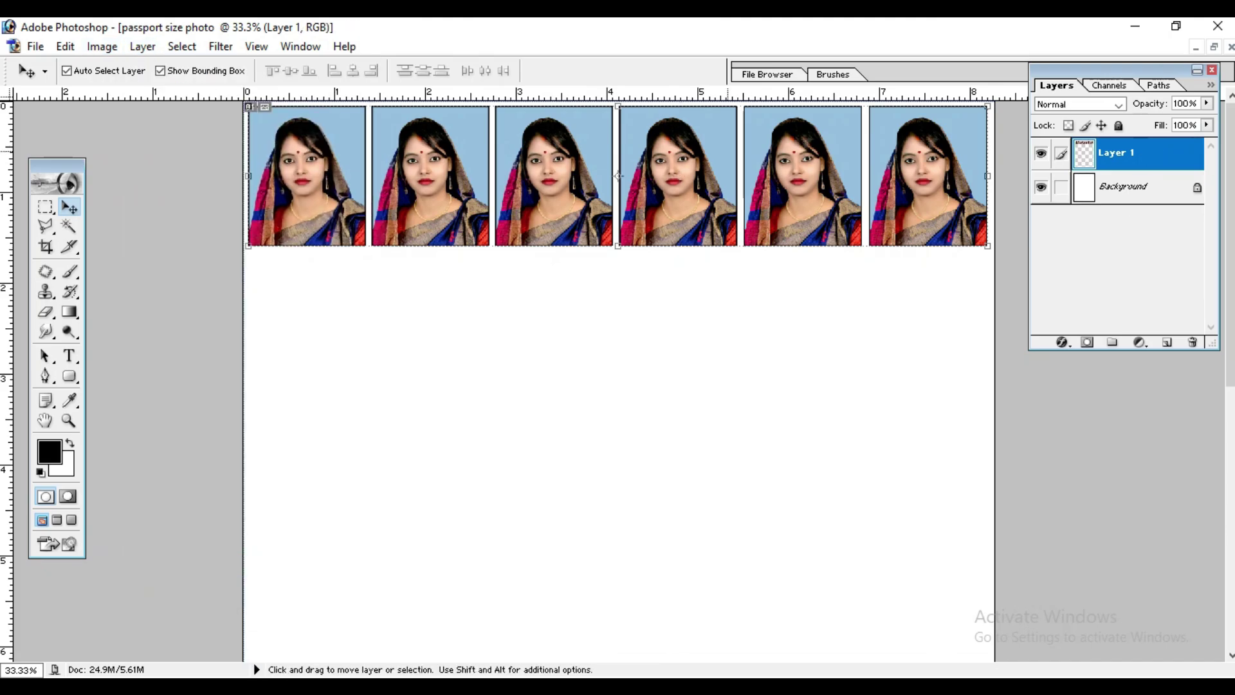
# - Bring up the print preview settings for the photo sheet and scale the printout to fit the media
pyautogui.moveTo(675, 175); pyautogui.dragTo(576, 326)
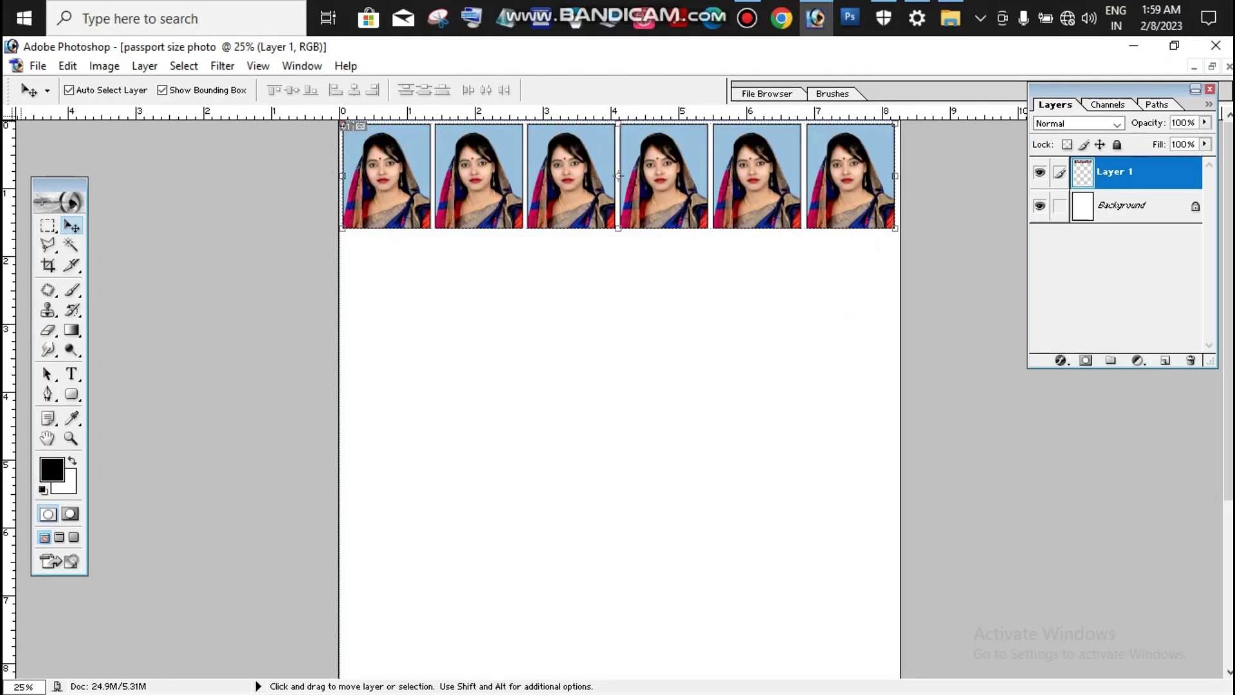
pyautogui.hotkey('alt', 'f')
pyautogui.press('Down')
pyautogui.press('Down')
pyautogui.press('Down')
pyautogui.press('Down')
pyautogui.press('Down')
pyautogui.press('Down')
pyautogui.press('Down')
pyautogui.press('Down')
pyautogui.press('Down')
pyautogui.press('Down')
pyautogui.press('Down')
pyautogui.press('Down')
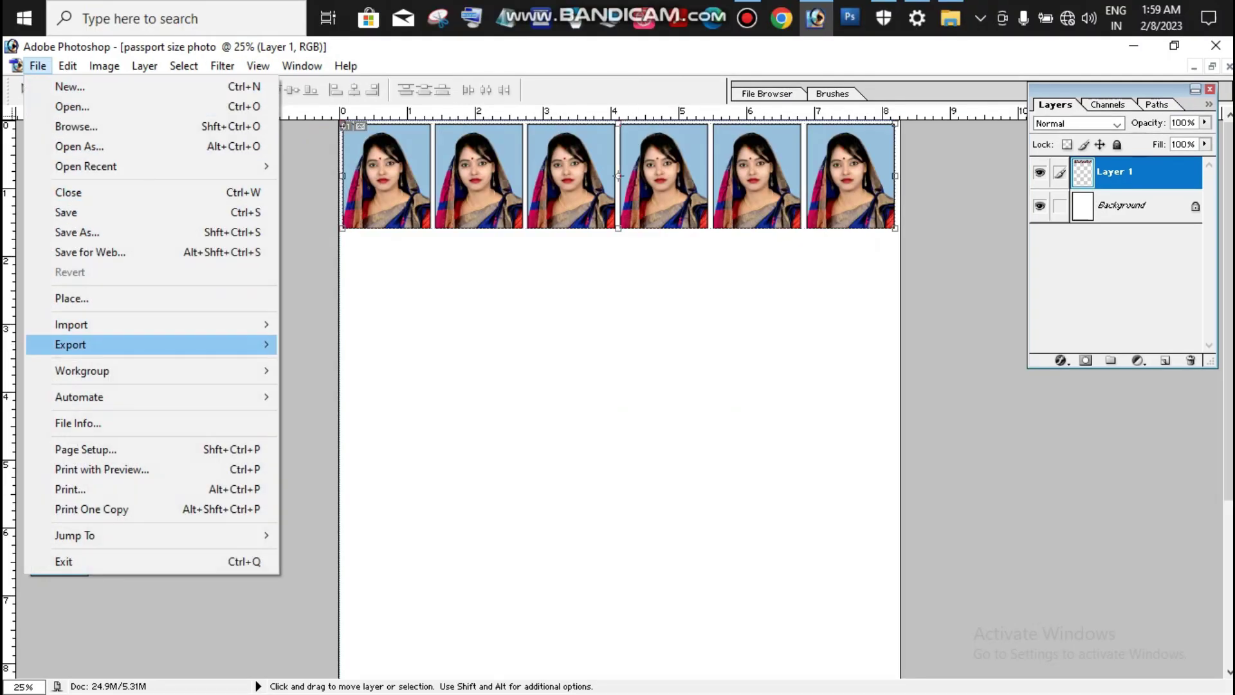
pyautogui.press('Down')
pyautogui.press('Down')
pyautogui.press('Down')
pyautogui.press('Down')
pyautogui.press('Down')
pyautogui.press('Down')
pyautogui.press('Up')
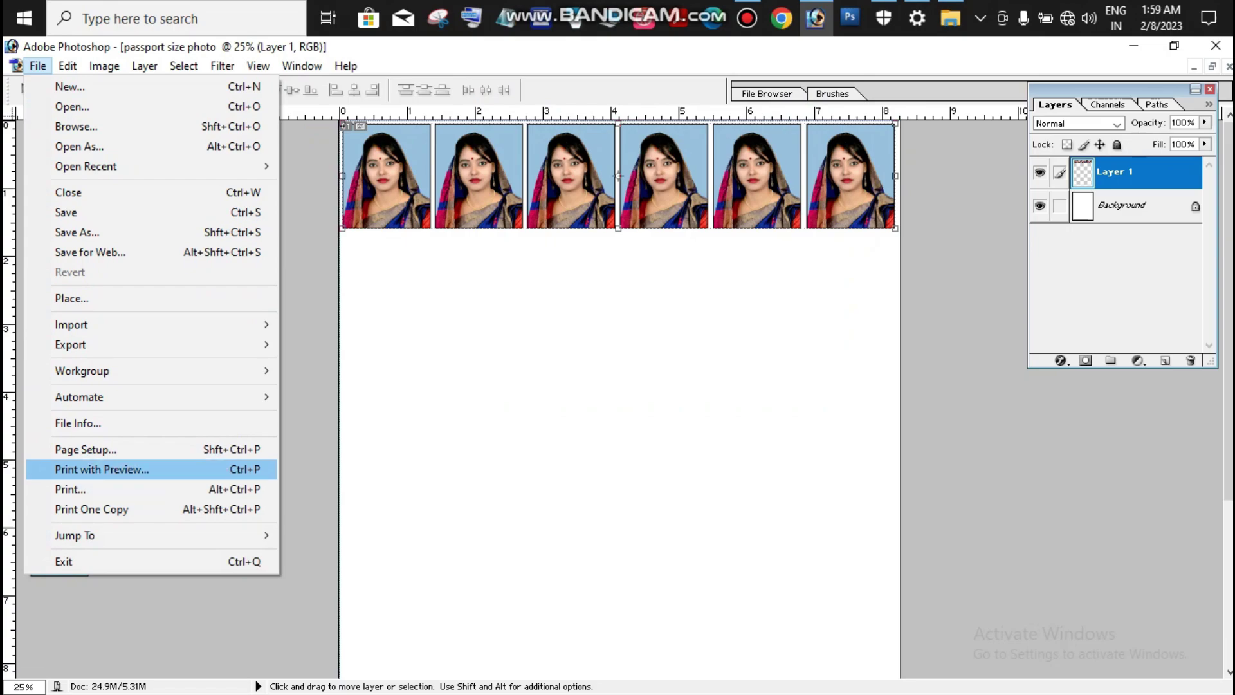
pyautogui.press('Return')
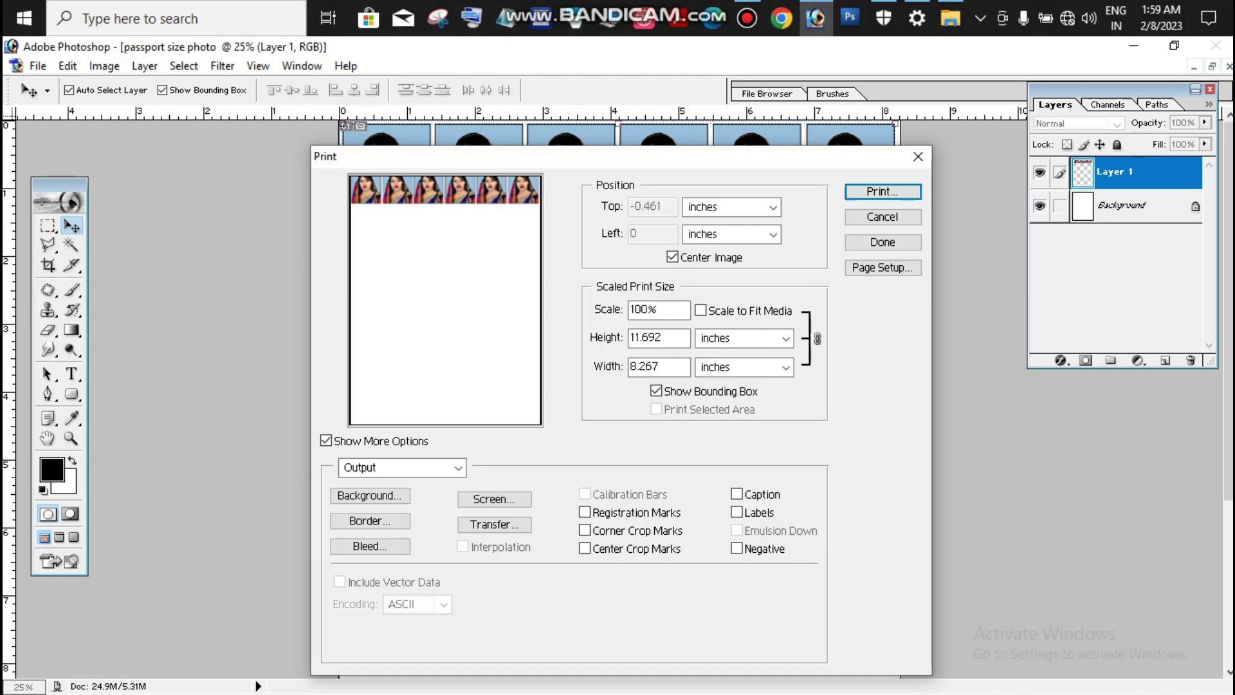
pyautogui.moveTo(576, 159); pyautogui.dragTo(287, 148)
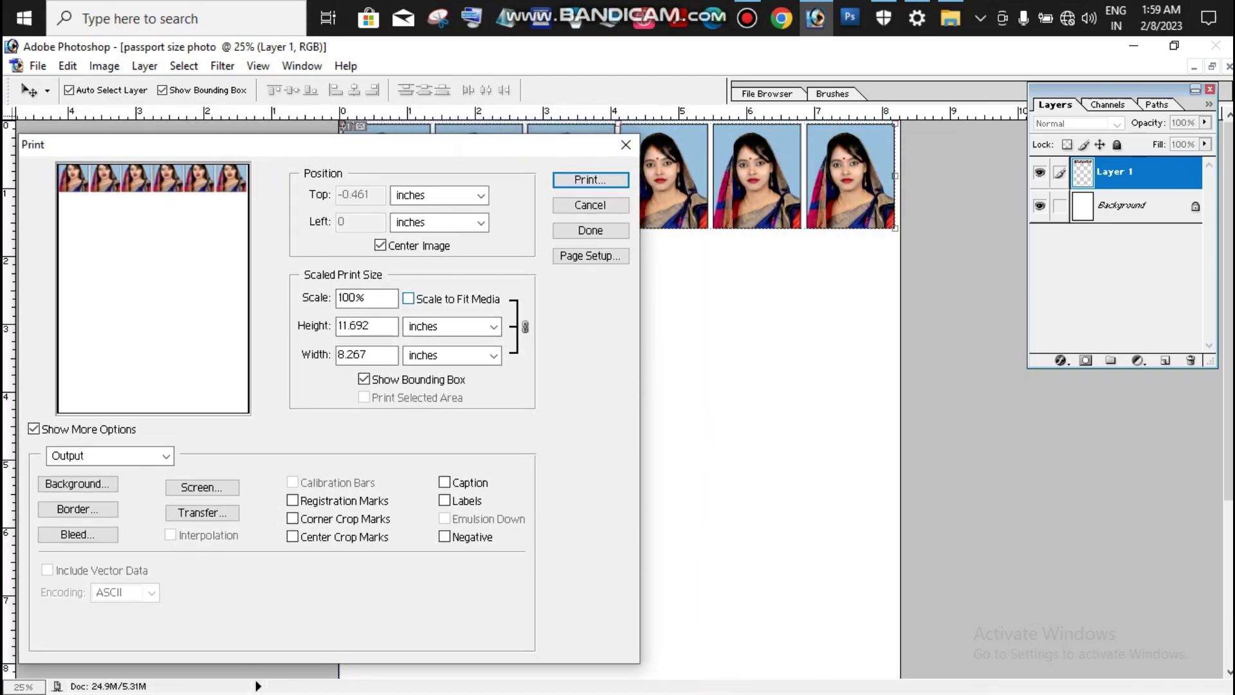
pyautogui.click(408, 298)
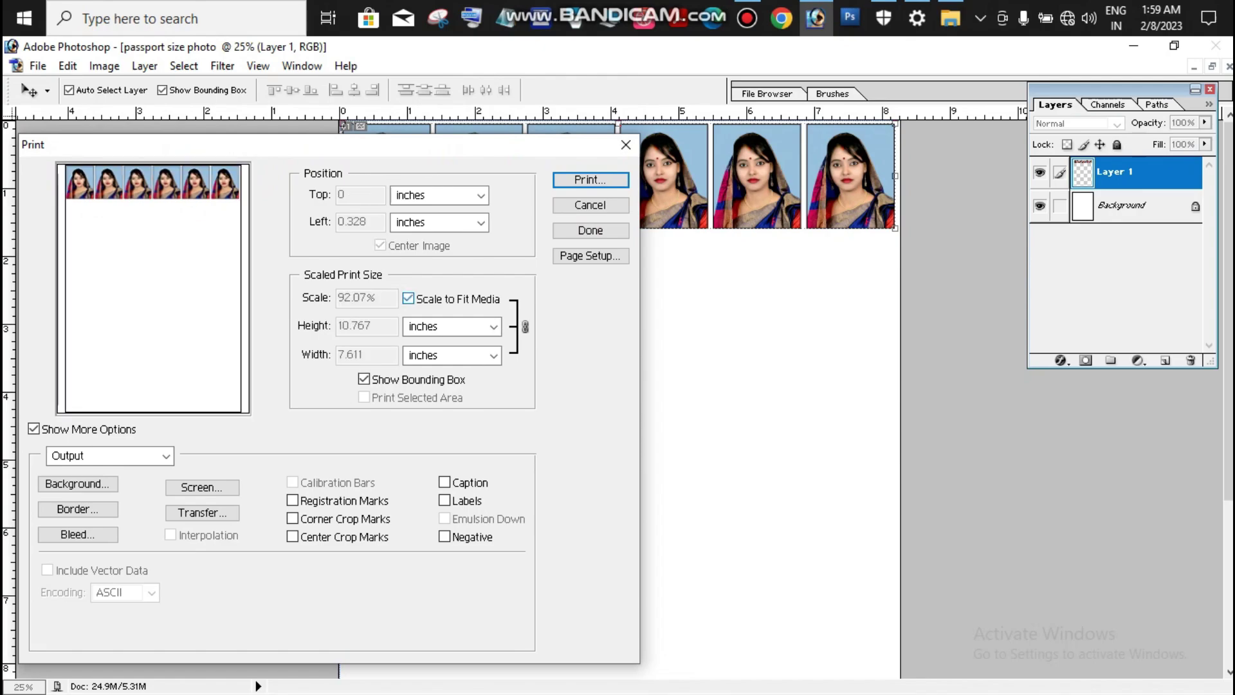
# - Set the paper size in the page setup to A4 210 x 297 mm
pyautogui.click(591, 255)
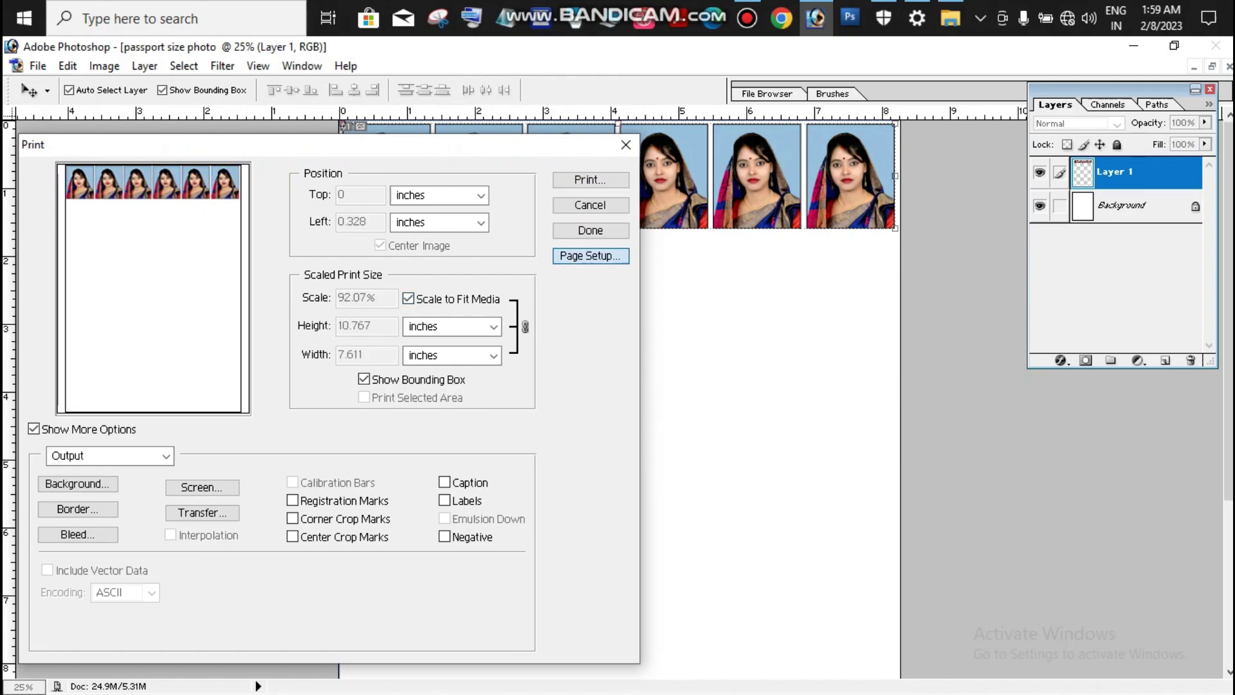
pyautogui.hotkey('alt', 'Down')
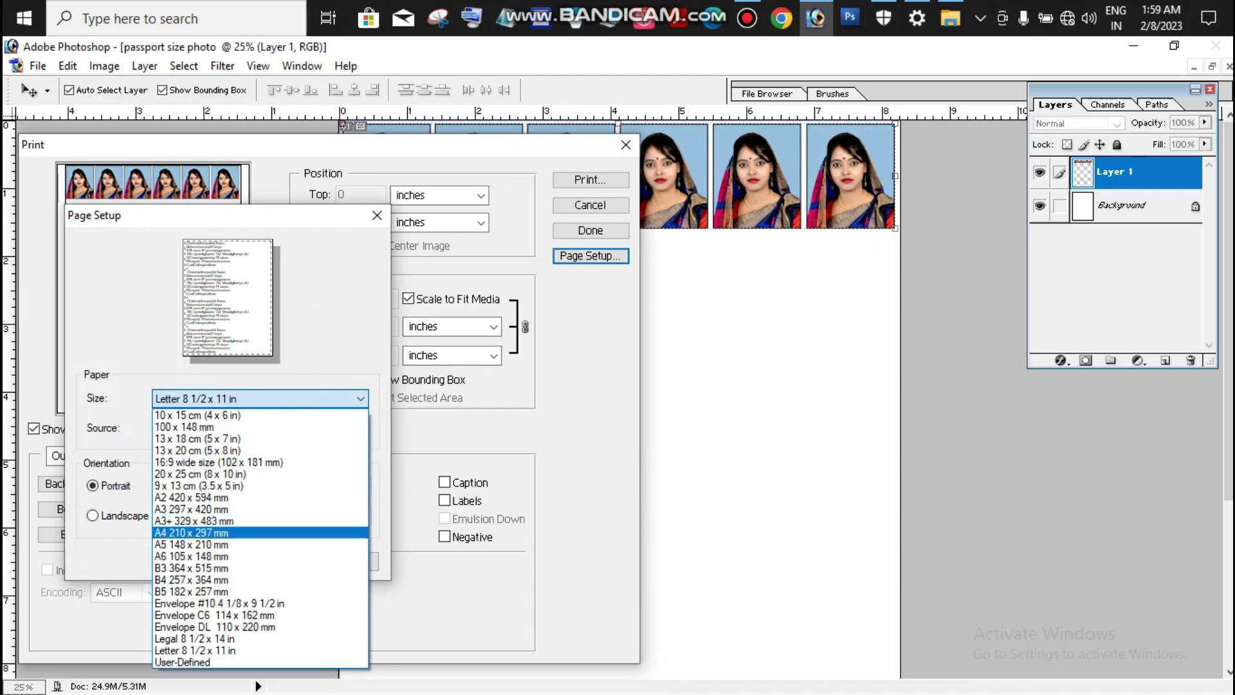
pyautogui.press('Return')
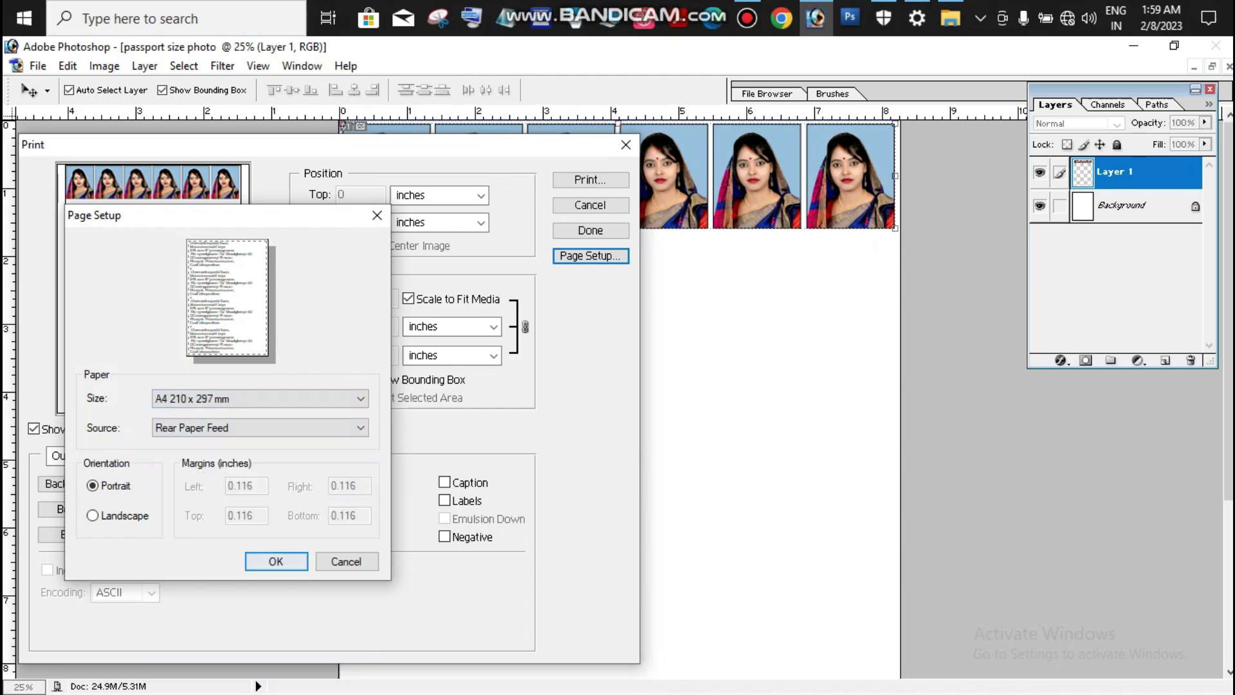
pyautogui.press('Return')
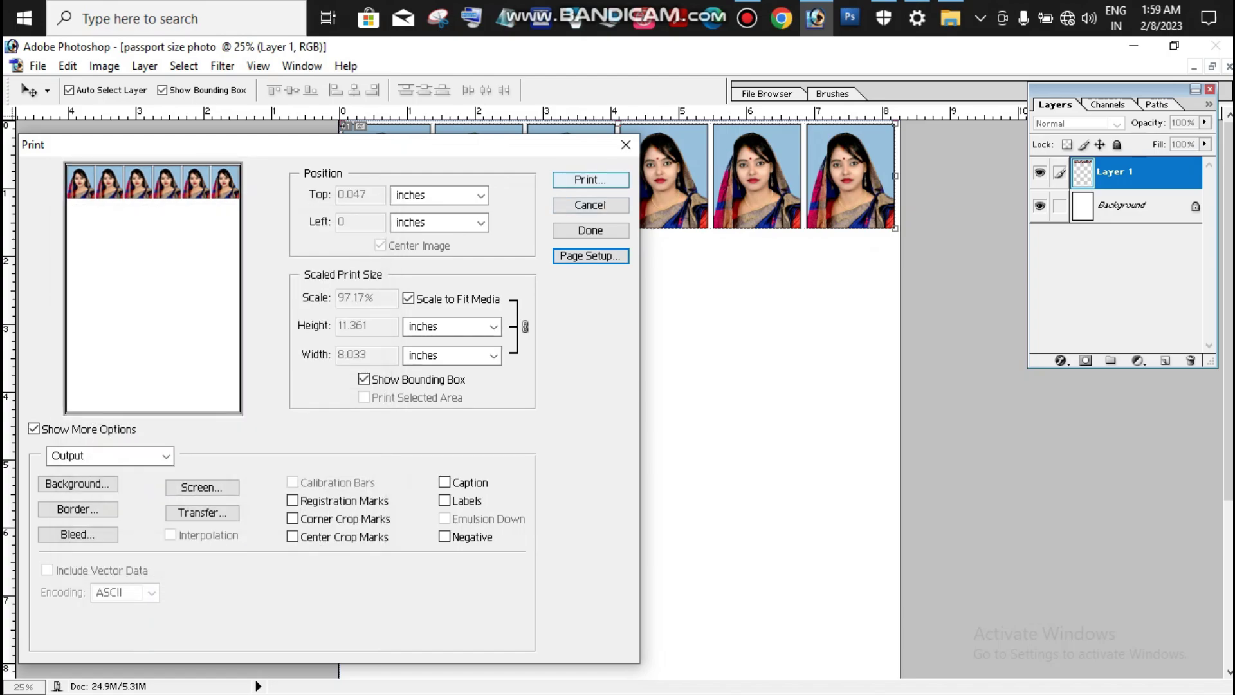
# - Proceed to the EPSON L805 Series printer properties, apply the Photo - A4 Portrait preset and turn off borderless printing
pyautogui.click(591, 180)
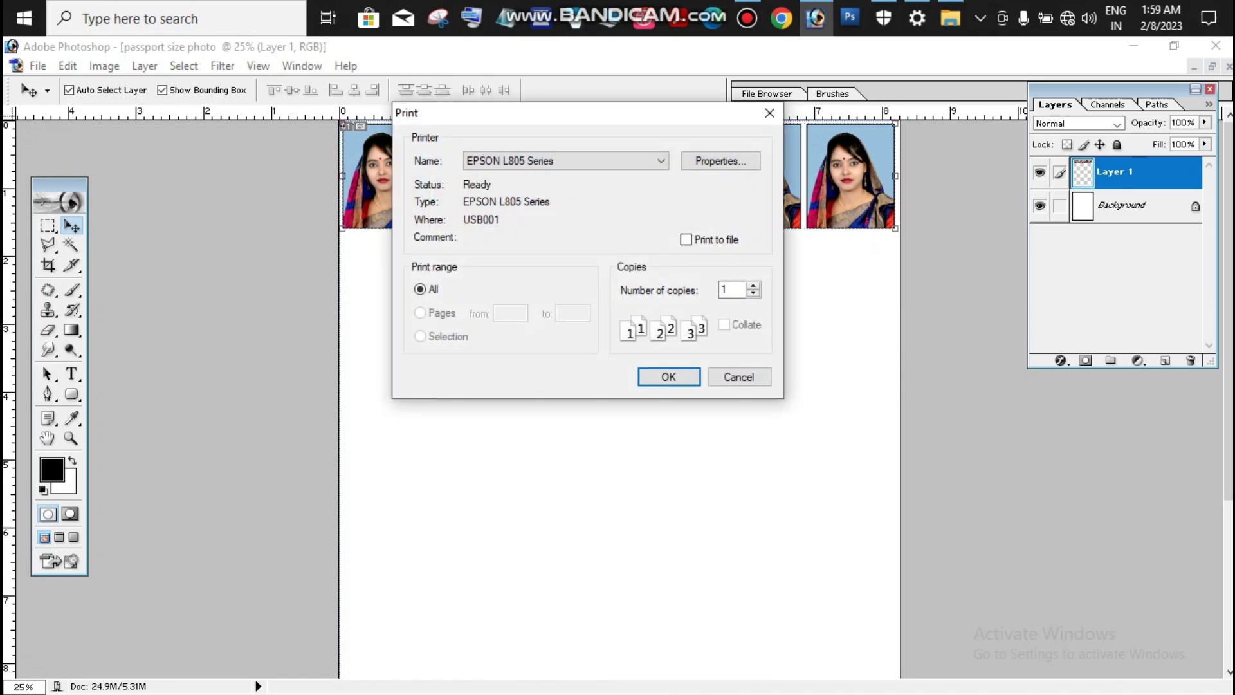
pyautogui.moveTo(442, 305); pyautogui.dragTo(580, 261)
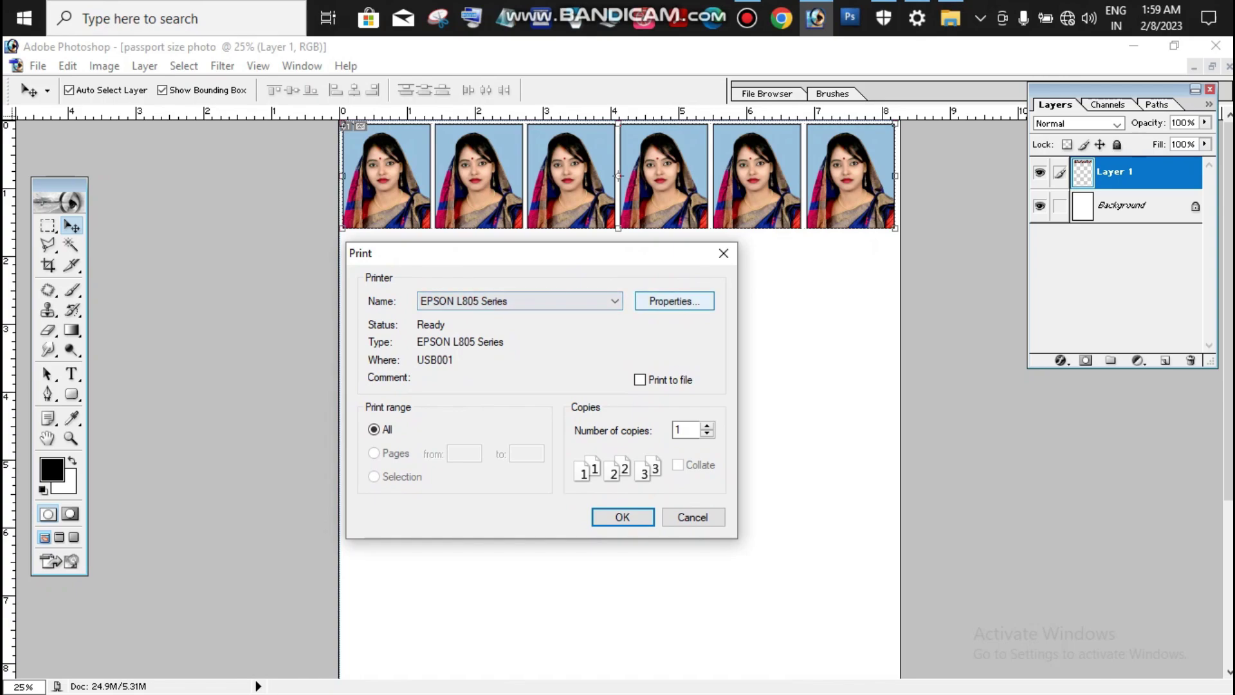
pyautogui.click(674, 301)
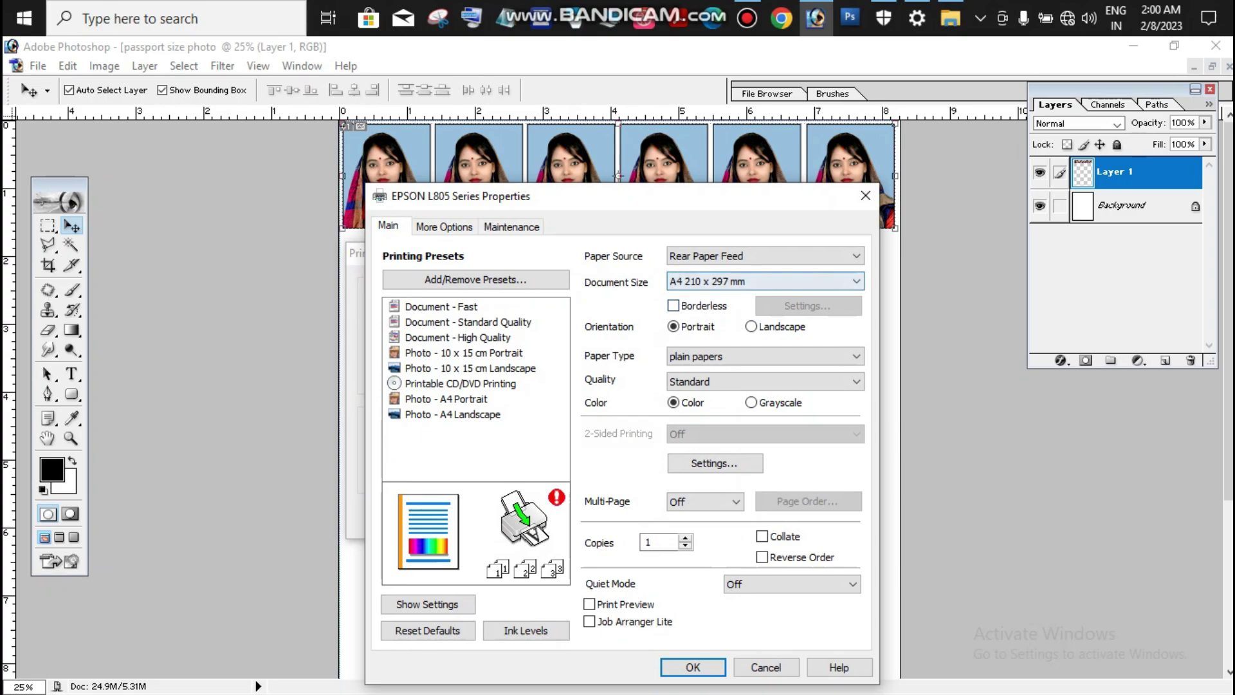
pyautogui.click(459, 399)
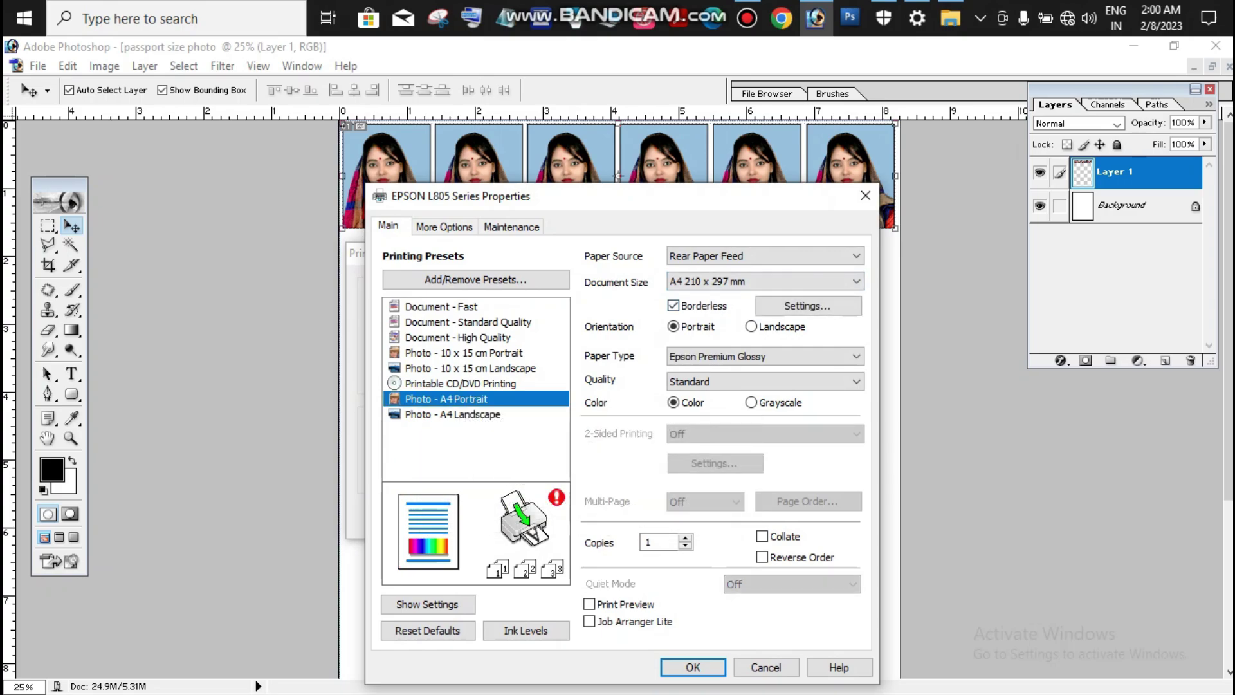
pyautogui.click(673, 306)
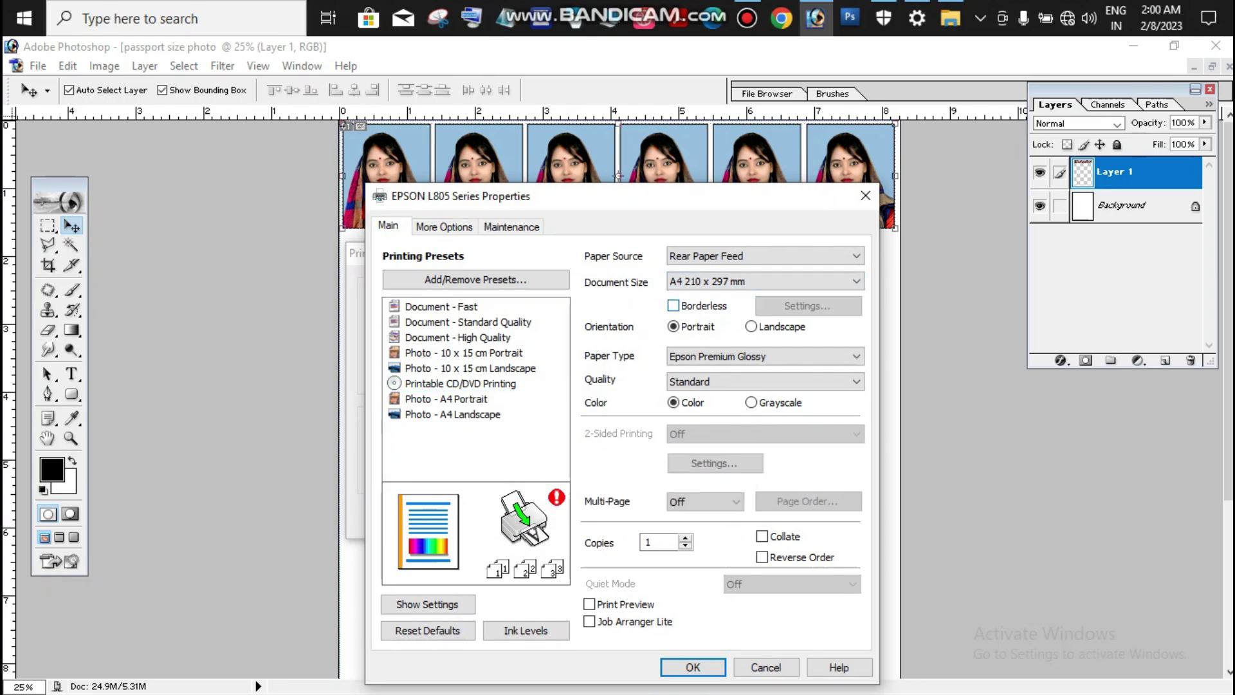
# - Choose Epson Premium Glossy as the paper type, set the print quality to High and accept the printer properties
pyautogui.click(829, 356)
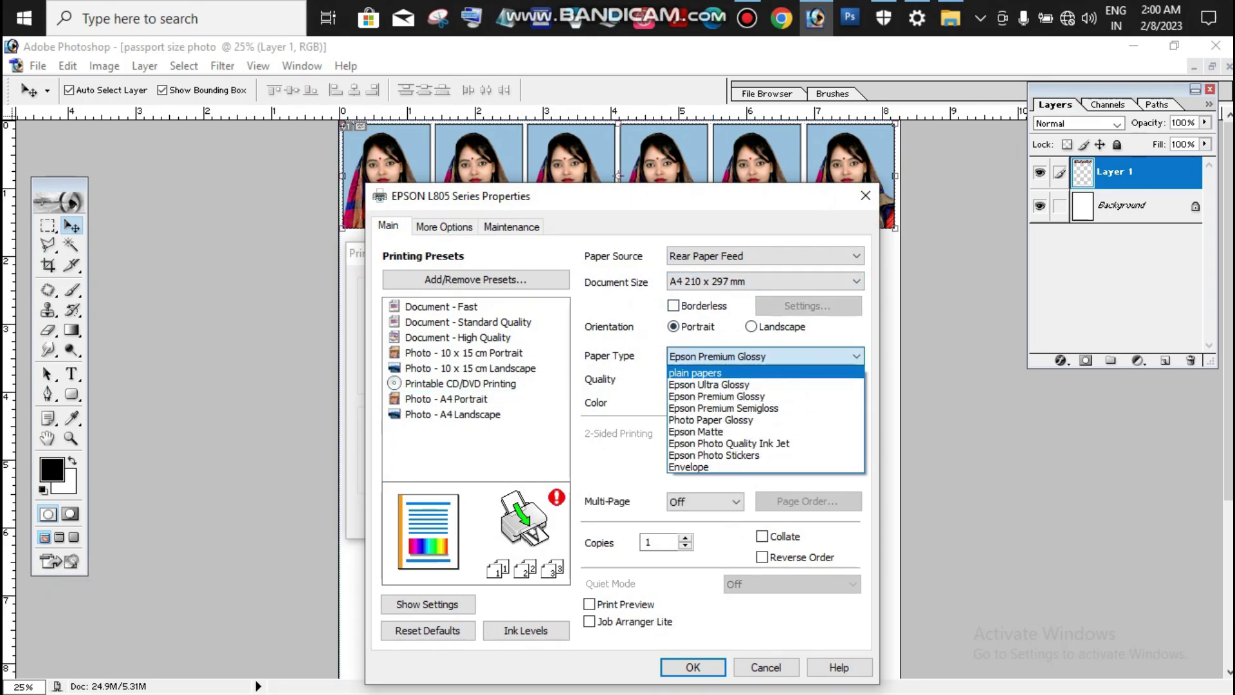
pyautogui.click(766, 395)
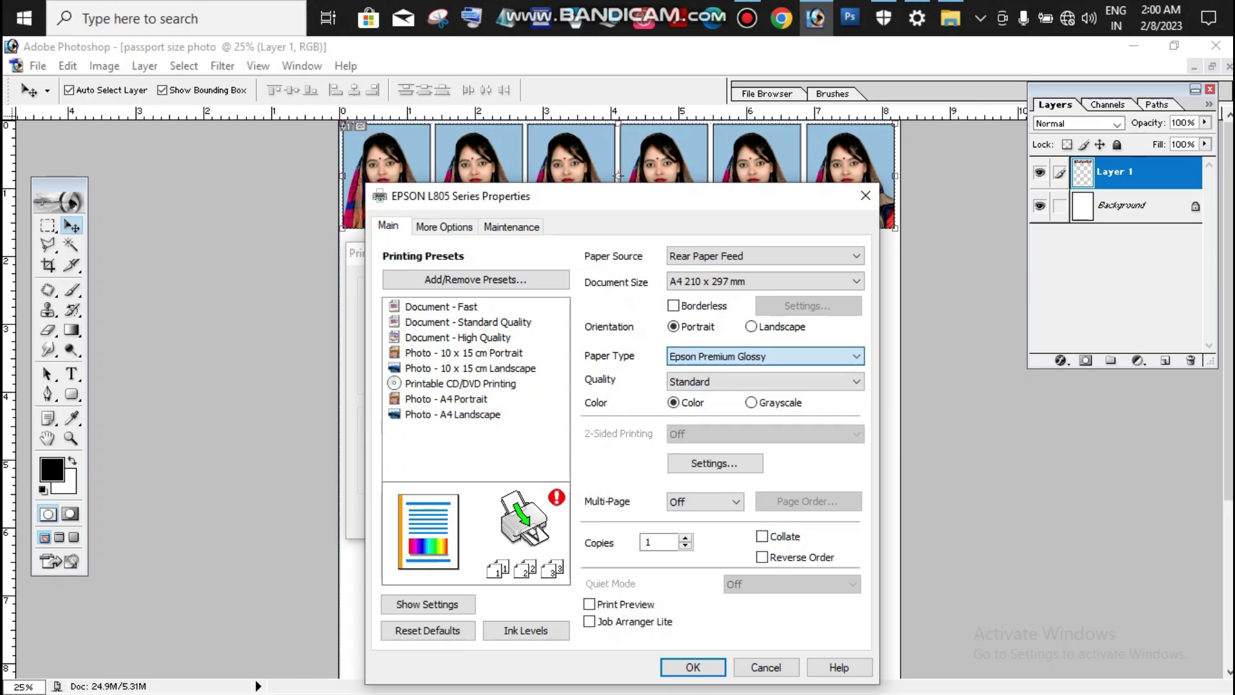
pyautogui.click(766, 381)
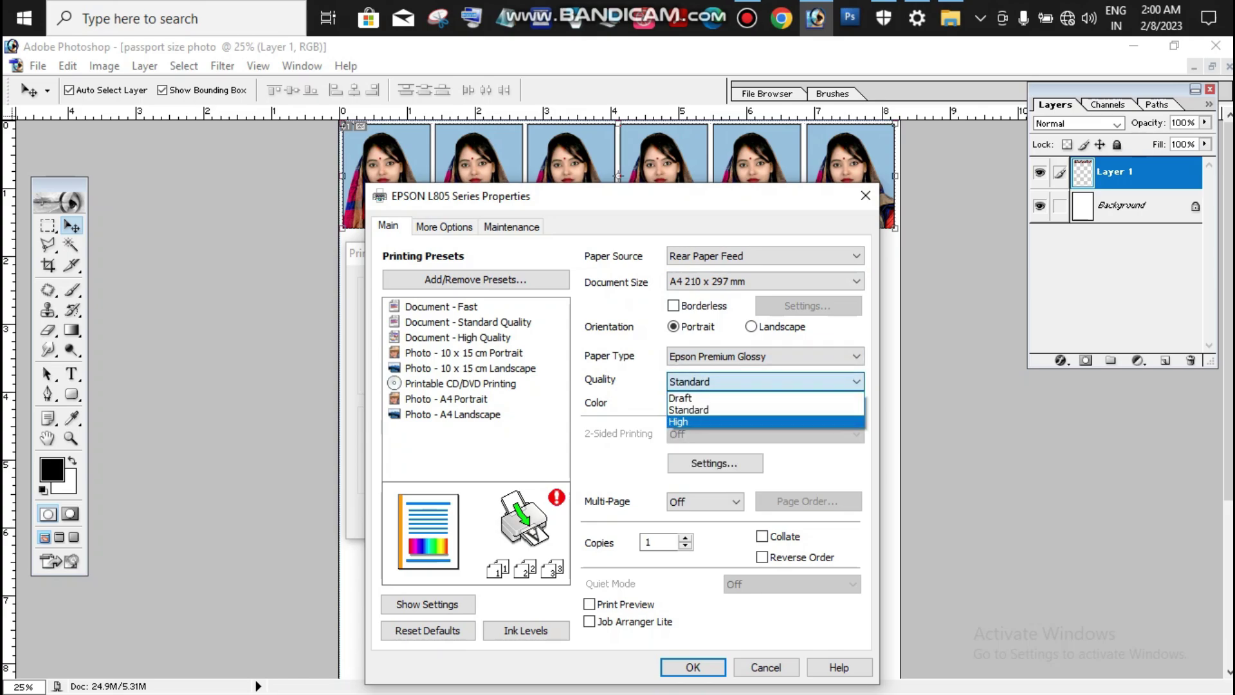
pyautogui.click(765, 422)
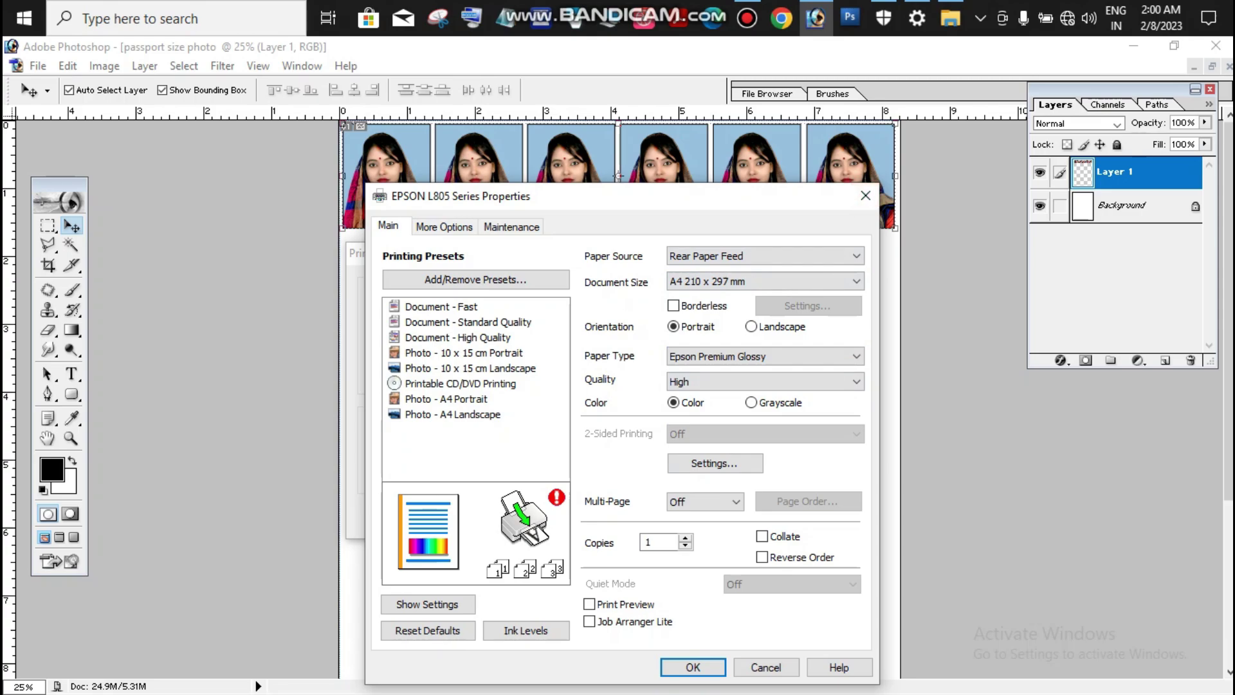
pyautogui.click(693, 667)
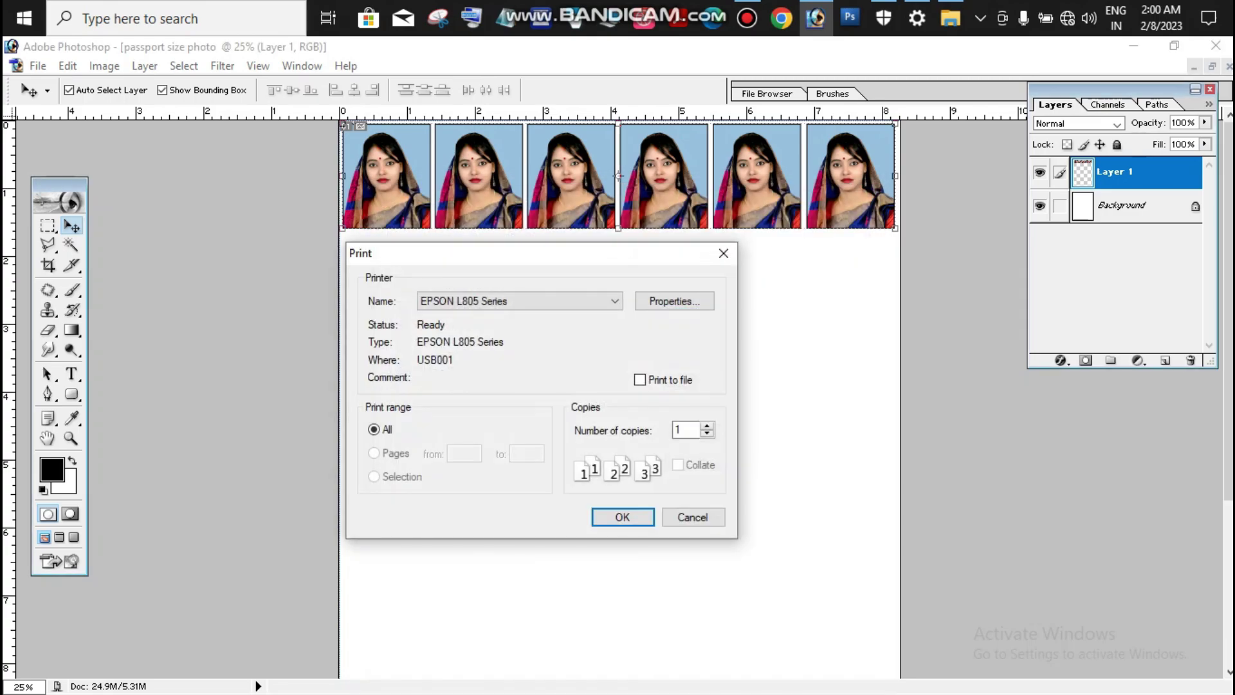